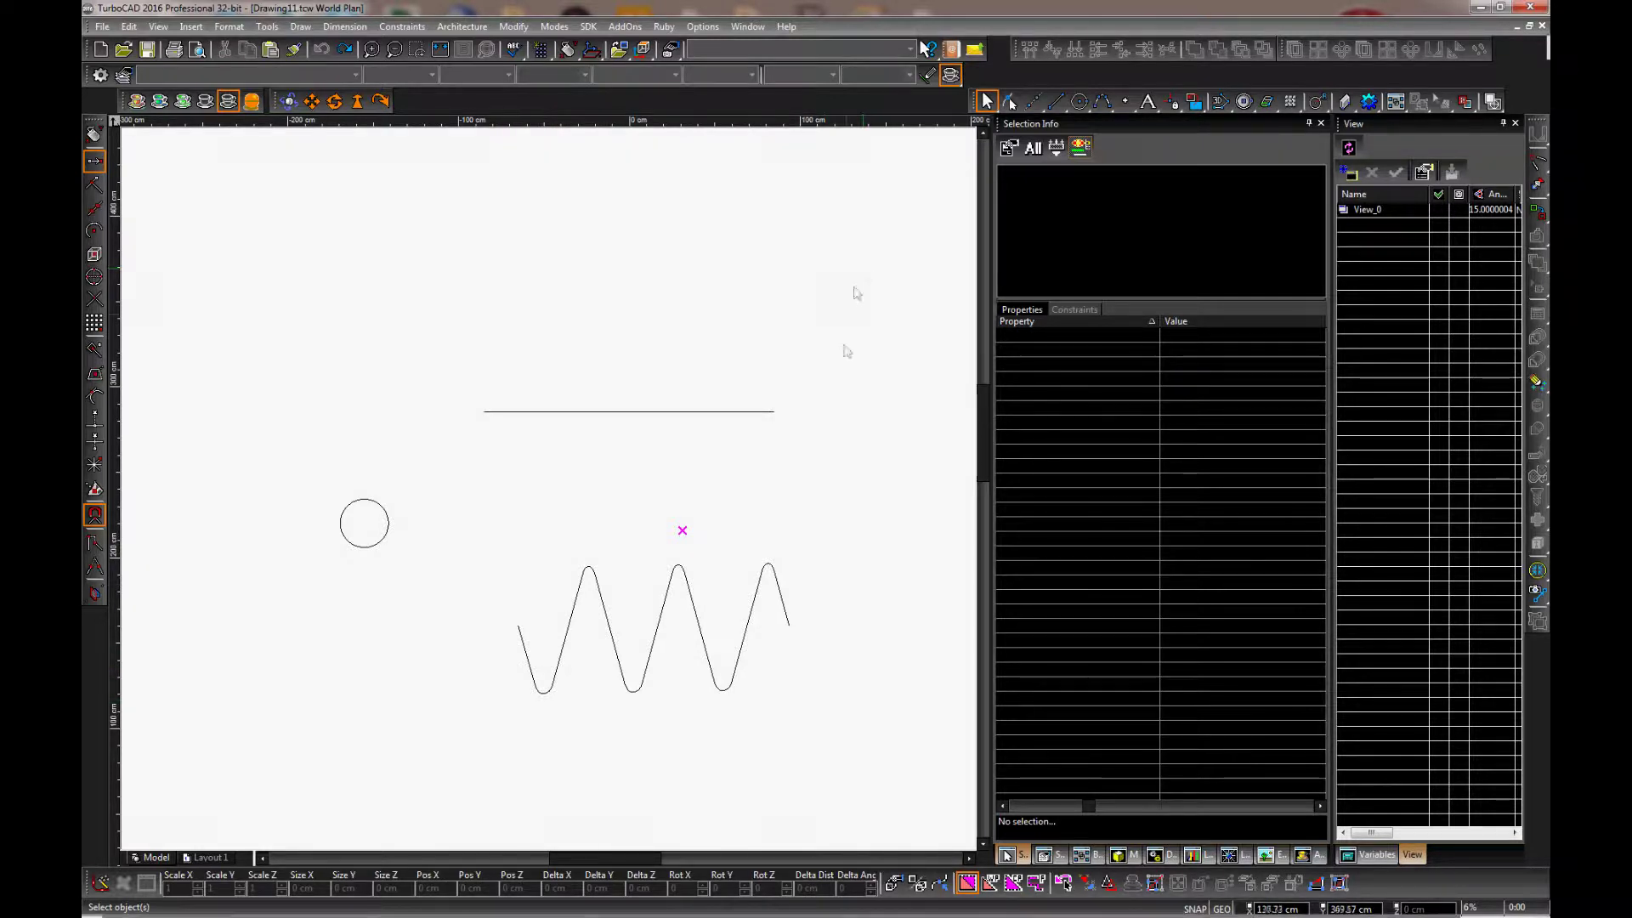
Draw a line over the wave's first straight flank, from its left endpoint to the start of the first trough curve.
{"action": "left_click", "coordinate": [1055, 101]}
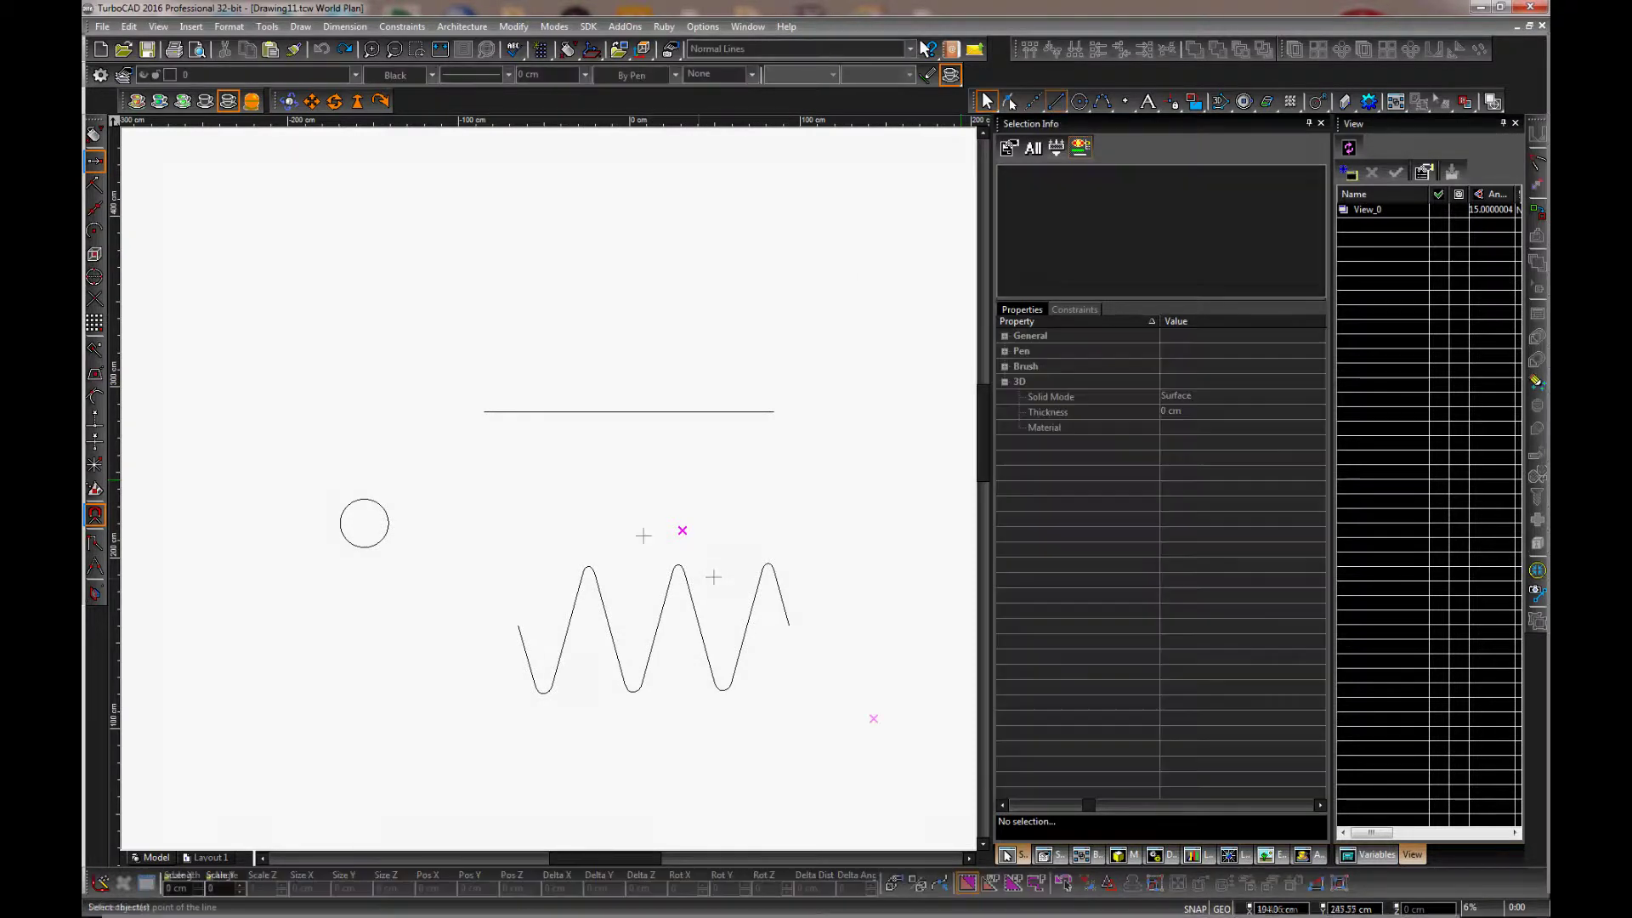
{"action": "left_click", "coordinate": [521, 625]}
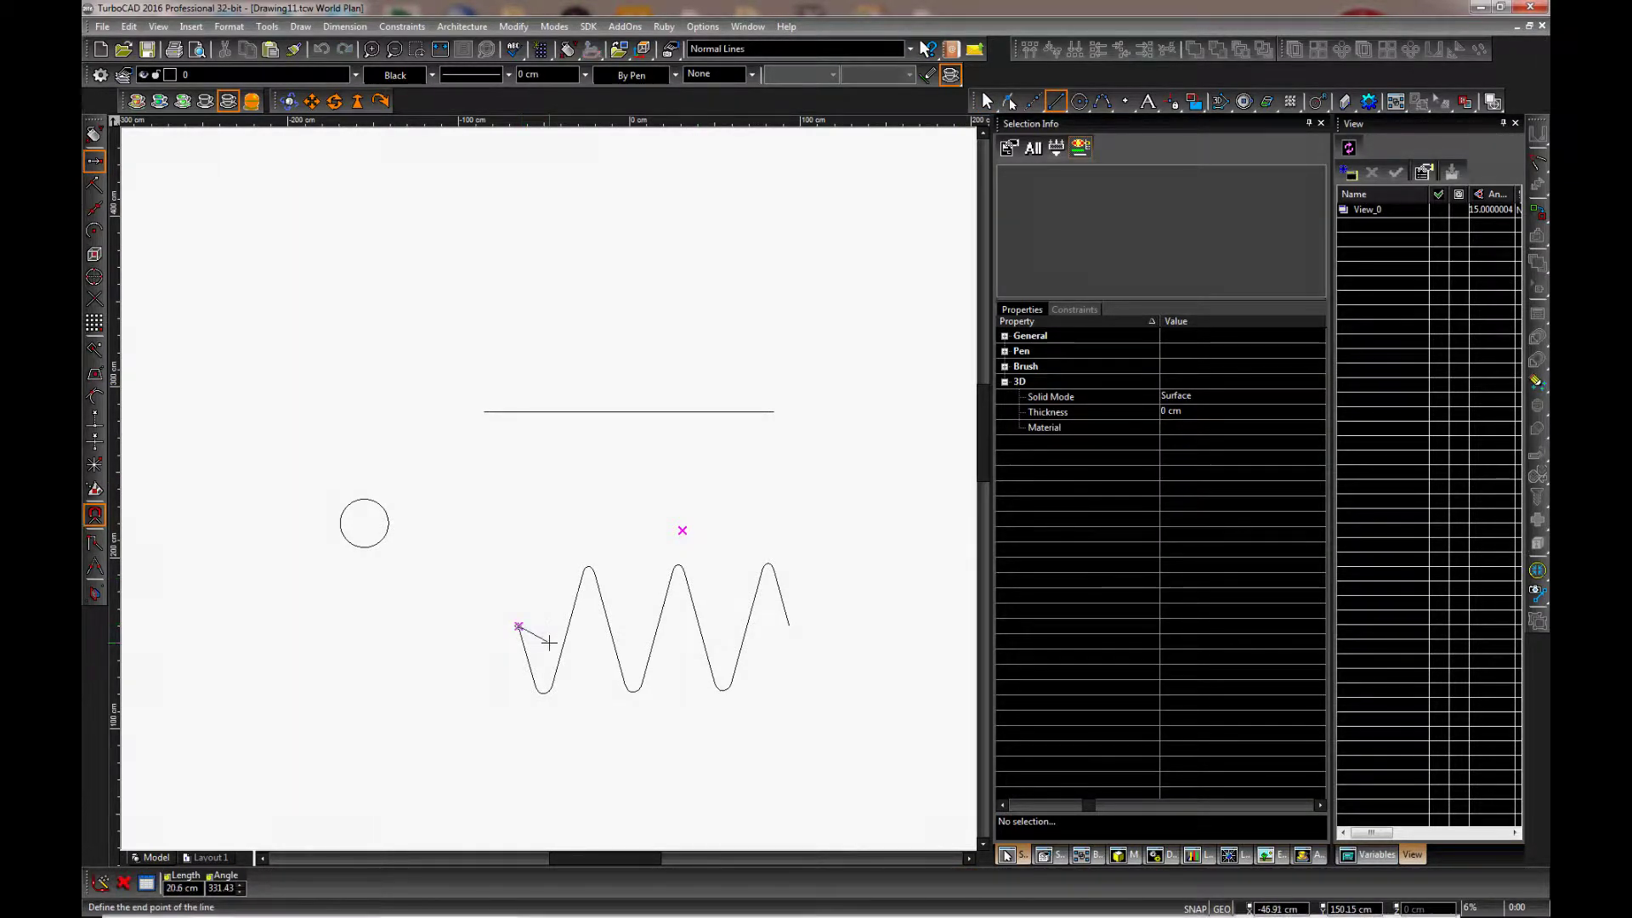
{"action": "left_click", "coordinate": [98, 162]}
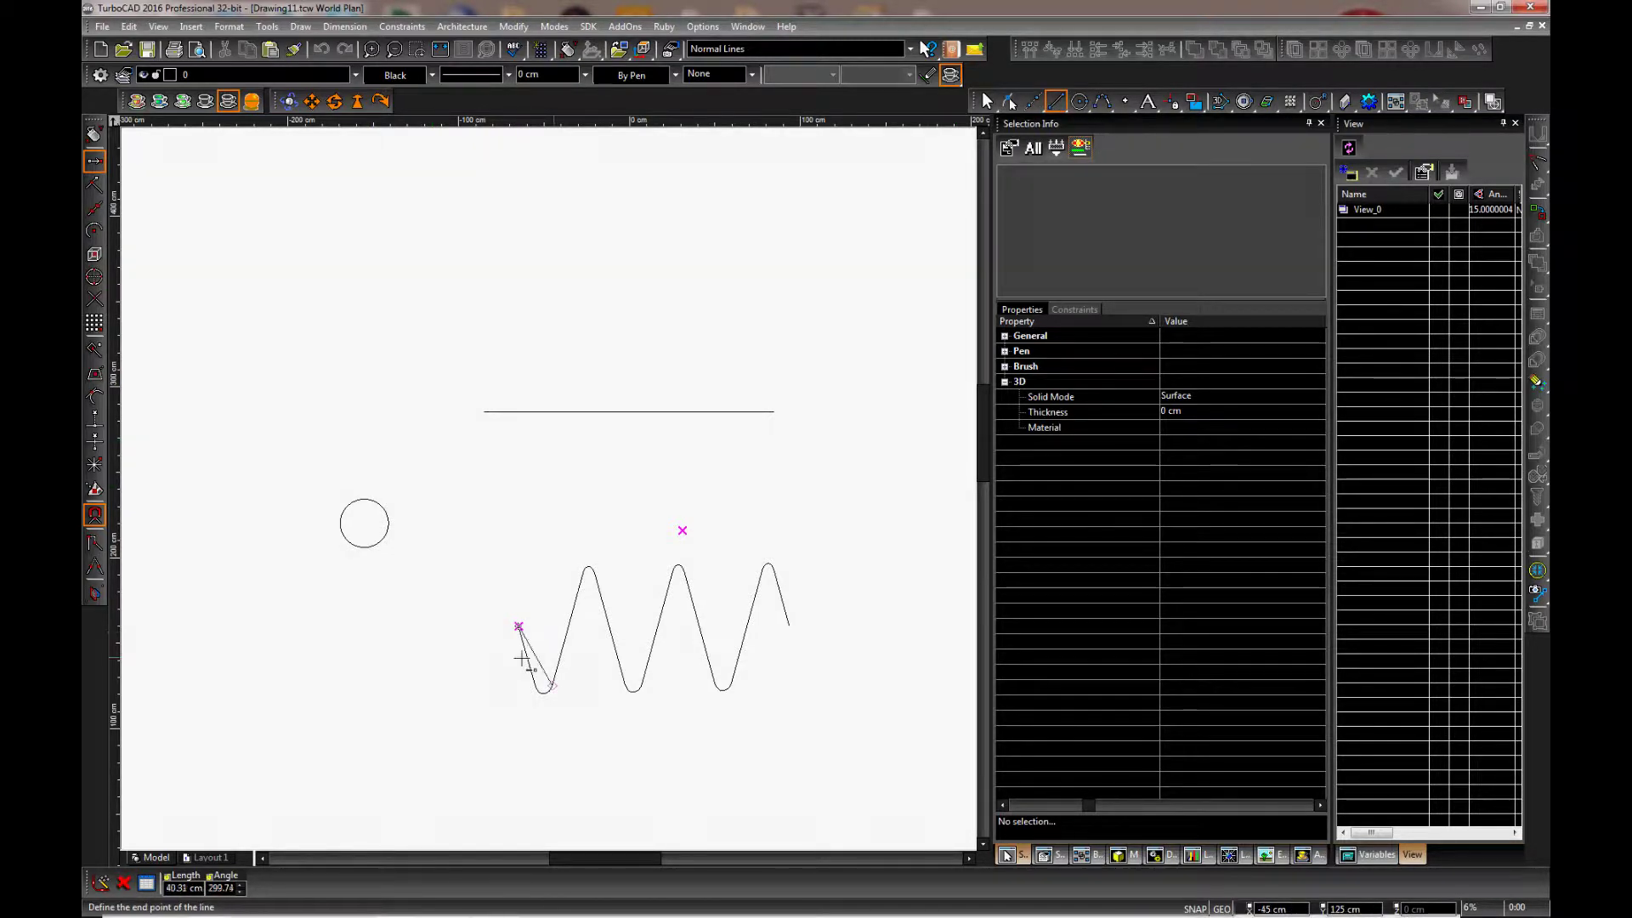
{"action": "scroll", "coordinate": [551, 484], "scroll_direction": "up", "scroll_amount": 5}
{"action": "scroll", "coordinate": [659, 564], "scroll_direction": "down", "scroll_amount": 2}
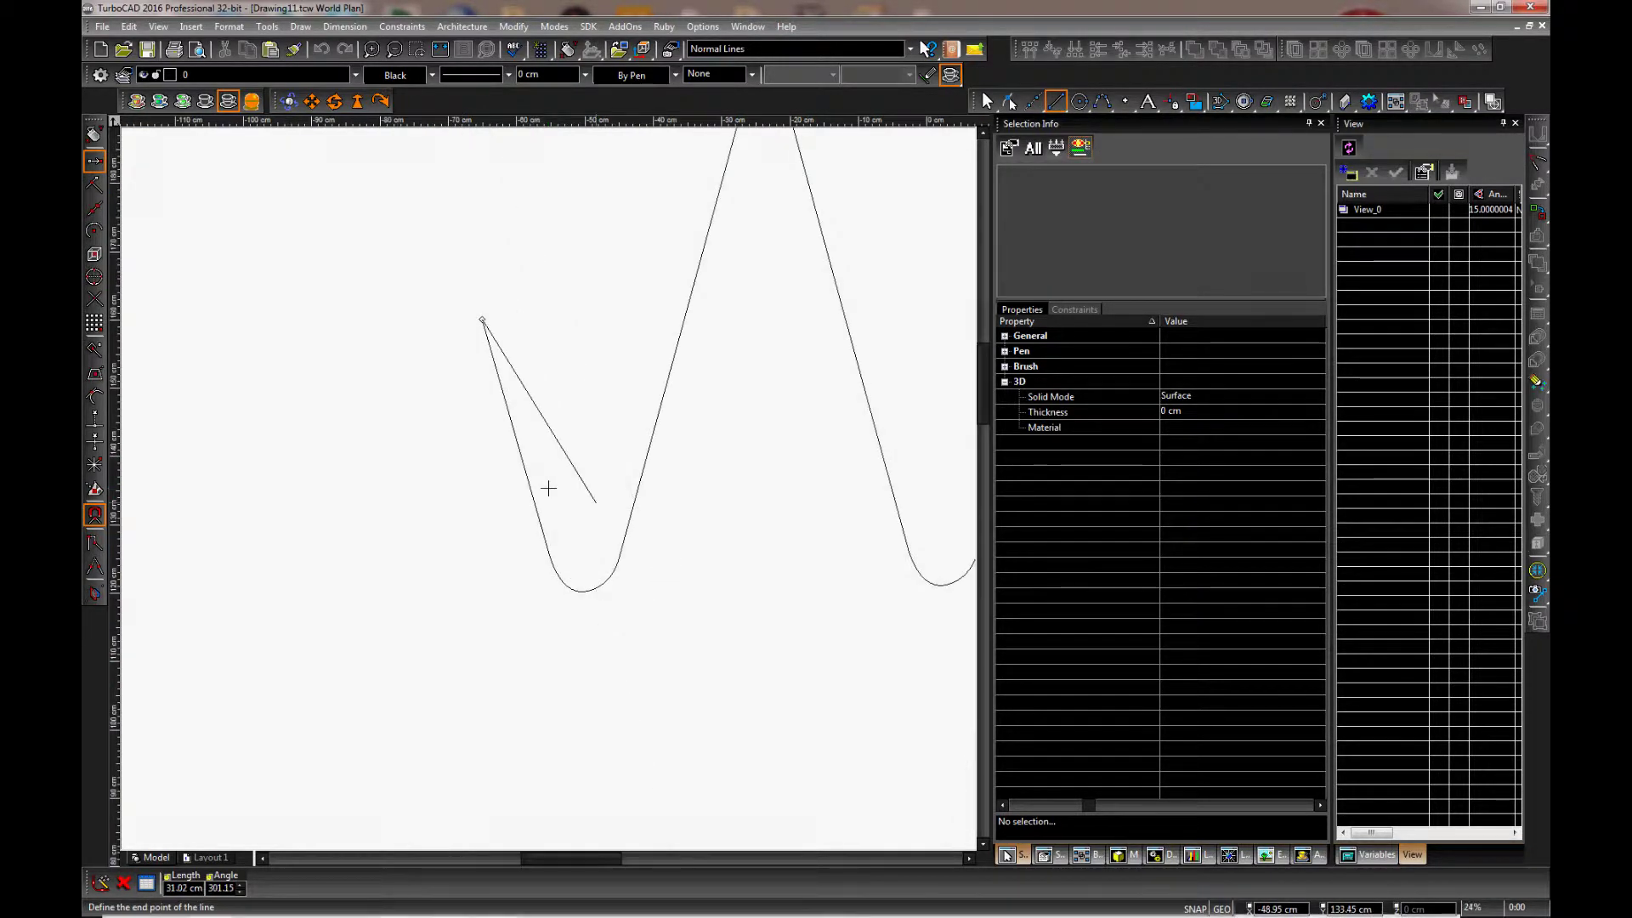
{"action": "scroll", "coordinate": [549, 488], "scroll_direction": "down", "scroll_amount": 4}
{"action": "scroll", "coordinate": [548, 488], "scroll_direction": "up", "scroll_amount": 2}
{"action": "scroll", "coordinate": [549, 488], "scroll_direction": "up", "scroll_amount": 1}
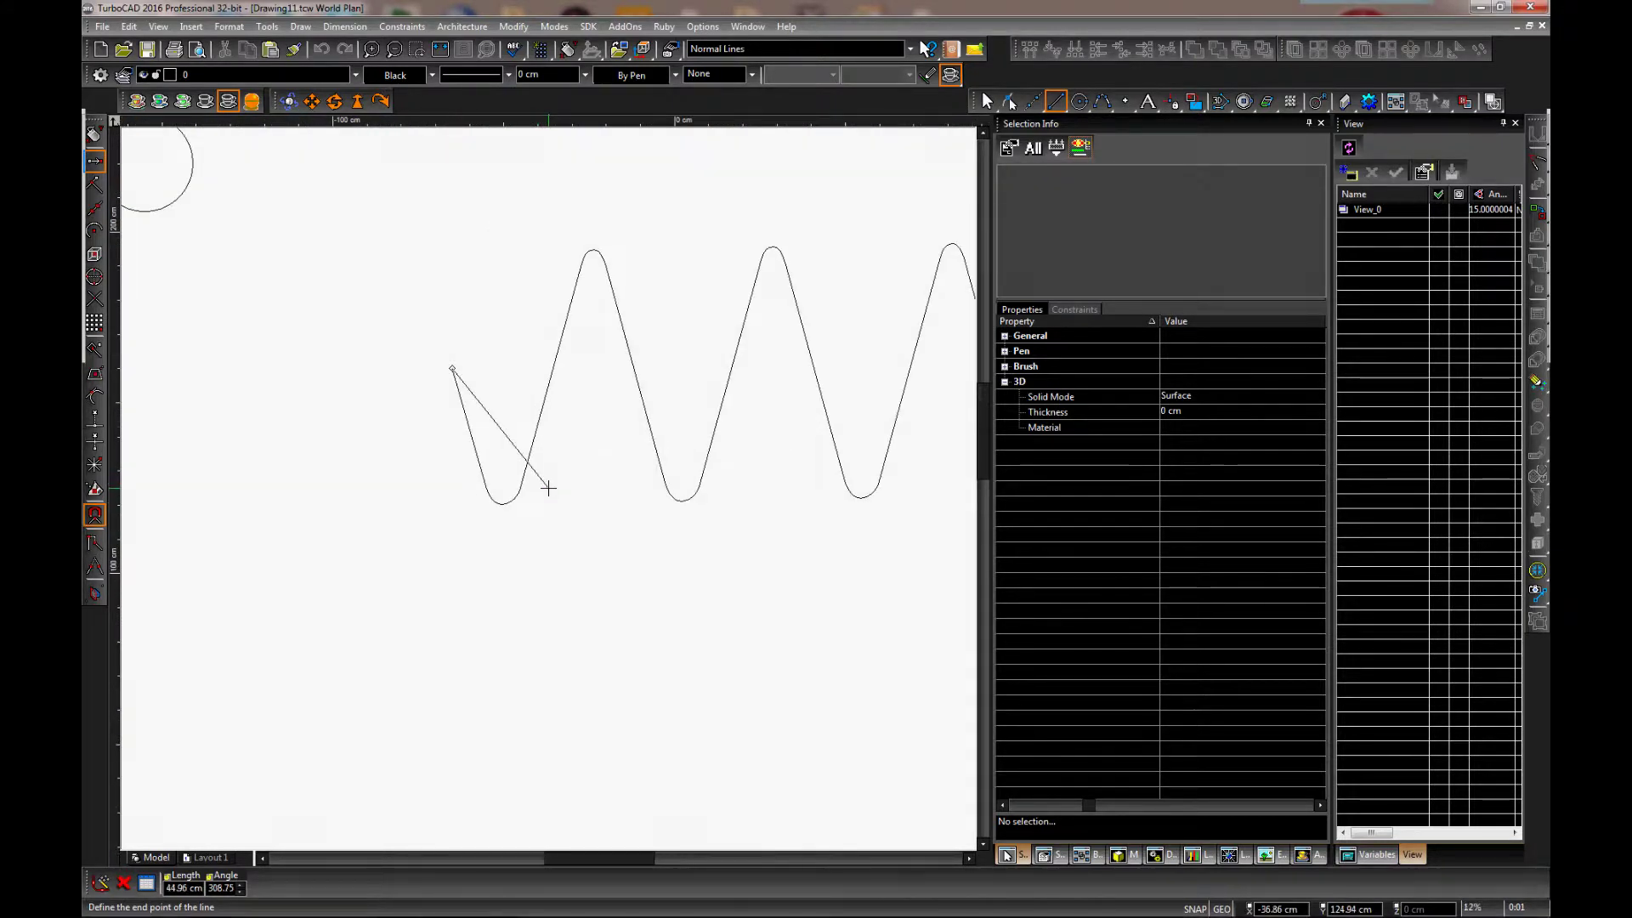
{"action": "left_click", "coordinate": [485, 473]}
Trace lines over the wave's second and third straight flanks, on both sides of the first peak.
{"action": "left_click", "coordinate": [526, 473]}
{"action": "left_click", "coordinate": [604, 265]}
{"action": "left_click", "coordinate": [608, 265]}
{"action": "left_click", "coordinate": [693, 474]}
{"action": "left_click", "coordinate": [694, 473]}
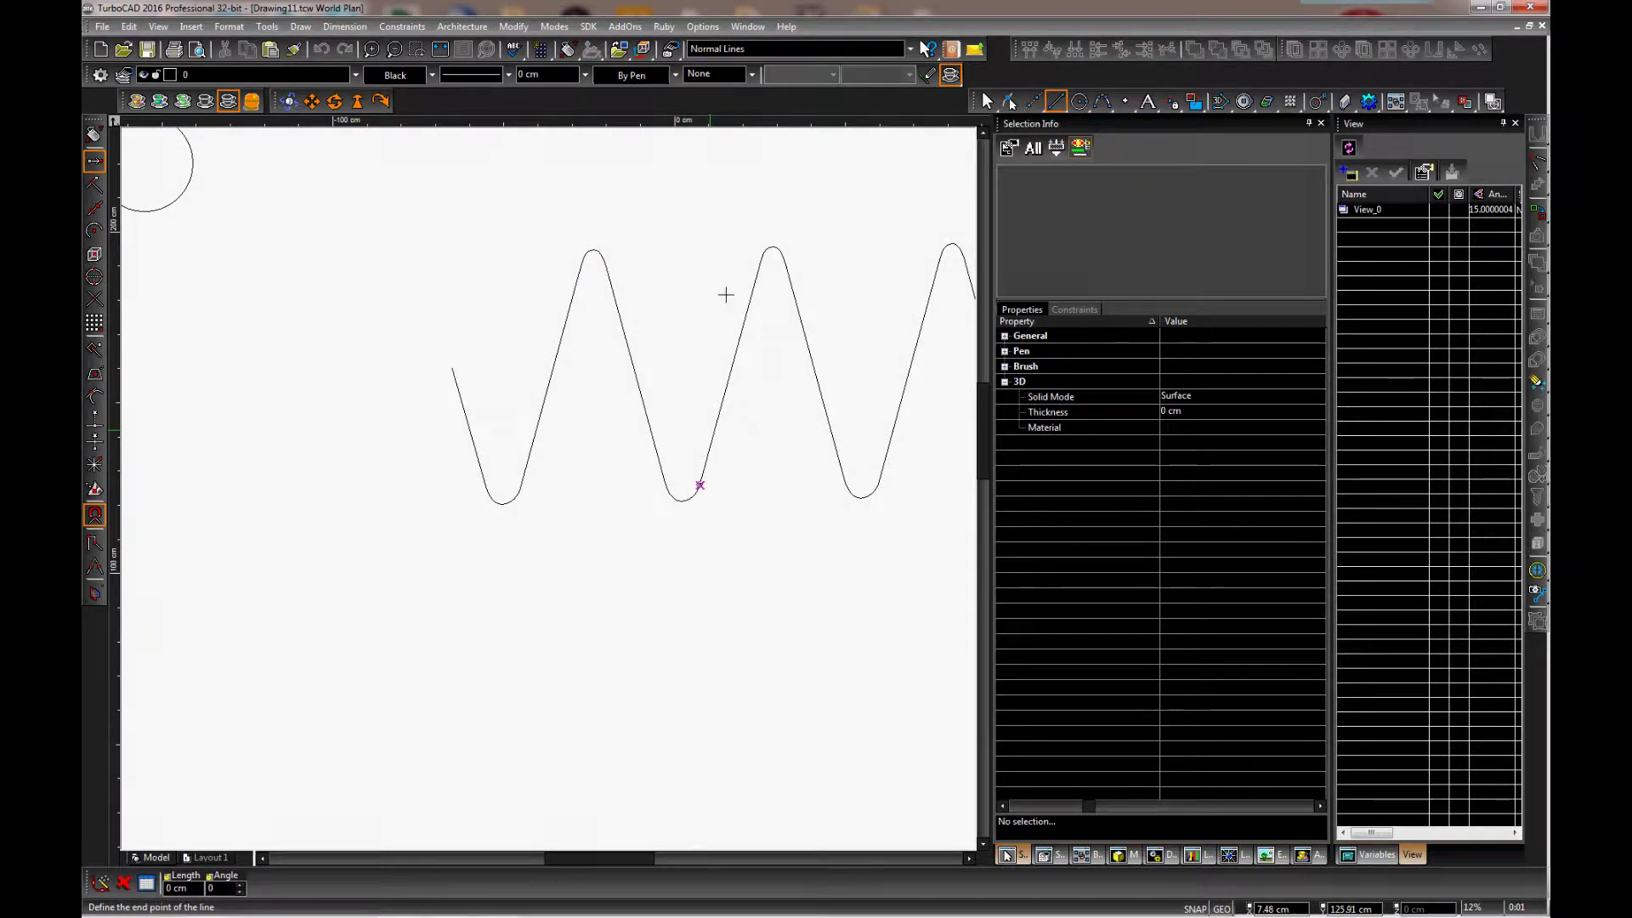
{"action": "right_click", "coordinate": [750, 260]}
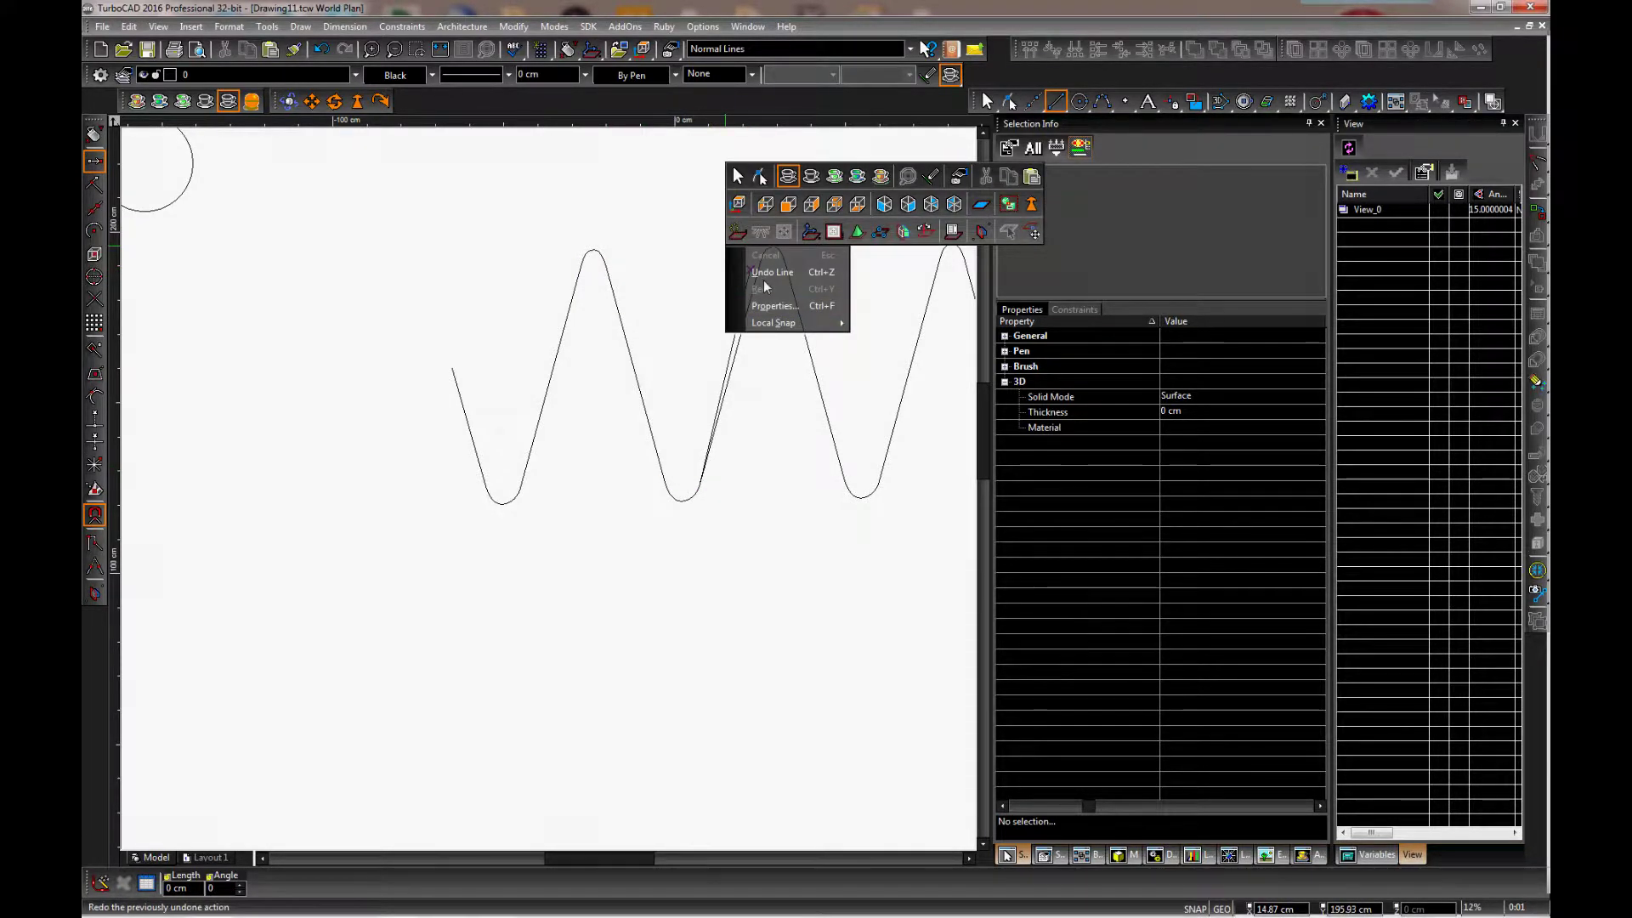
{"action": "left_click", "coordinate": [772, 272]}
Trace lines over the wave's fourth and fifth straight flanks, on both sides of the second peak.
{"action": "left_click", "coordinate": [704, 467]}
{"action": "left_click", "coordinate": [761, 257]}
{"action": "left_click", "coordinate": [784, 263]}
{"action": "left_click", "coordinate": [840, 467]}
Trace lines over the last two straight flanks around the third peak, ending at the wave's right endpoint.
{"action": "scroll", "coordinate": [552, 476], "scroll_direction": "down", "scroll_amount": 2}
{"action": "scroll", "coordinate": [548, 489], "scroll_direction": "up", "scroll_amount": 2}
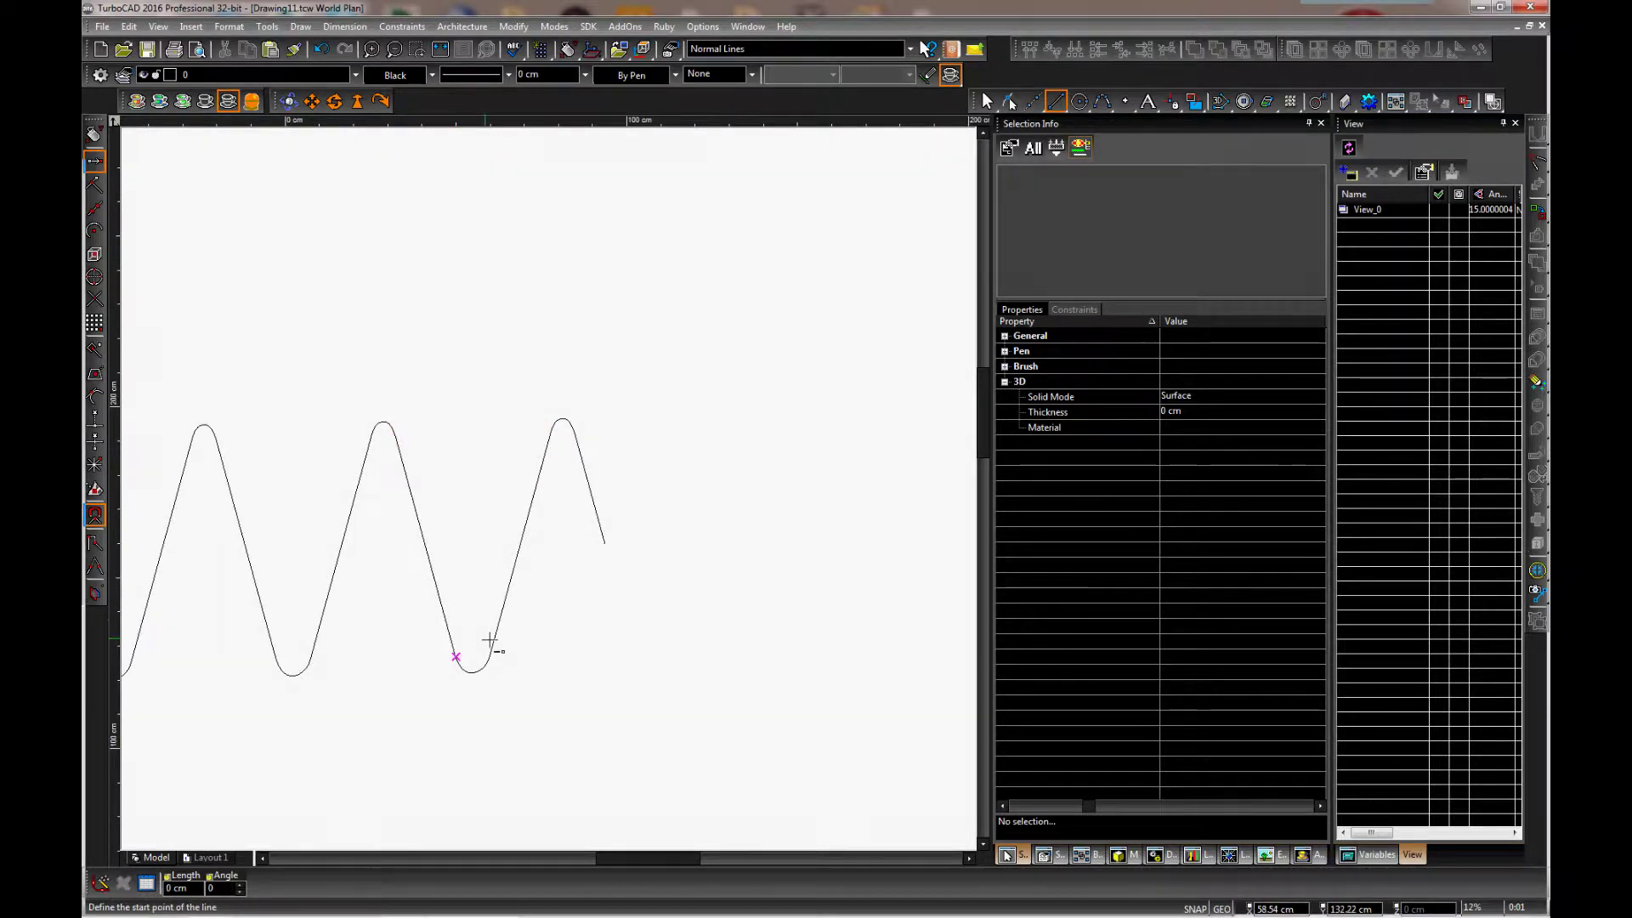
{"action": "left_click", "coordinate": [574, 436]}
{"action": "left_click", "coordinate": [604, 544]}
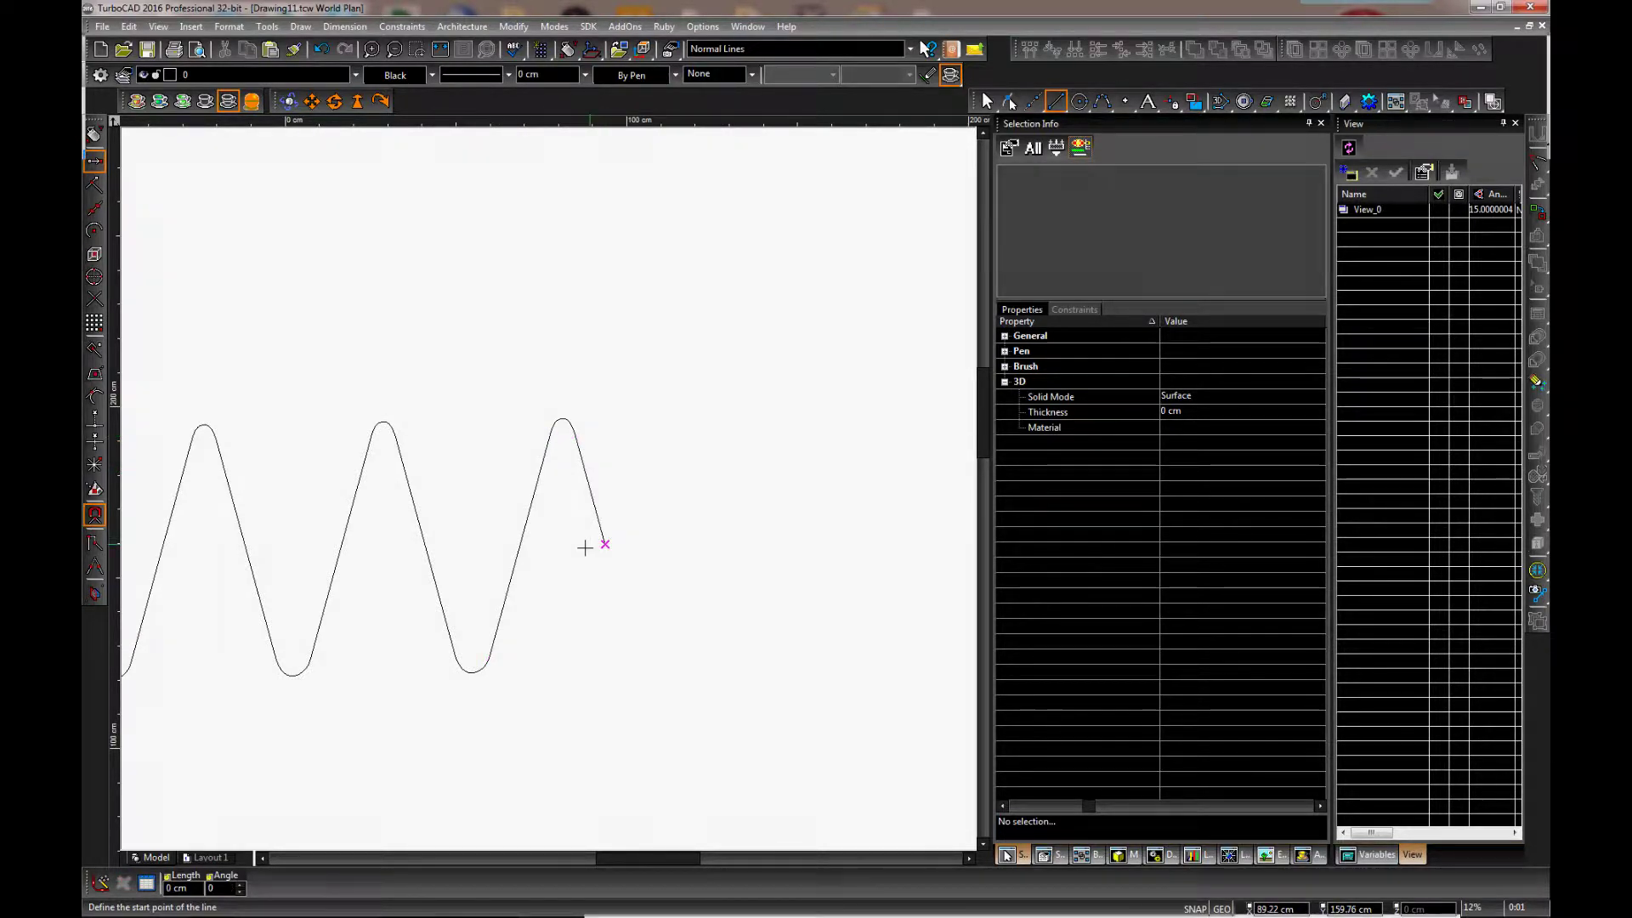
{"action": "scroll", "coordinate": [547, 545], "scroll_direction": "down", "scroll_amount": 5}
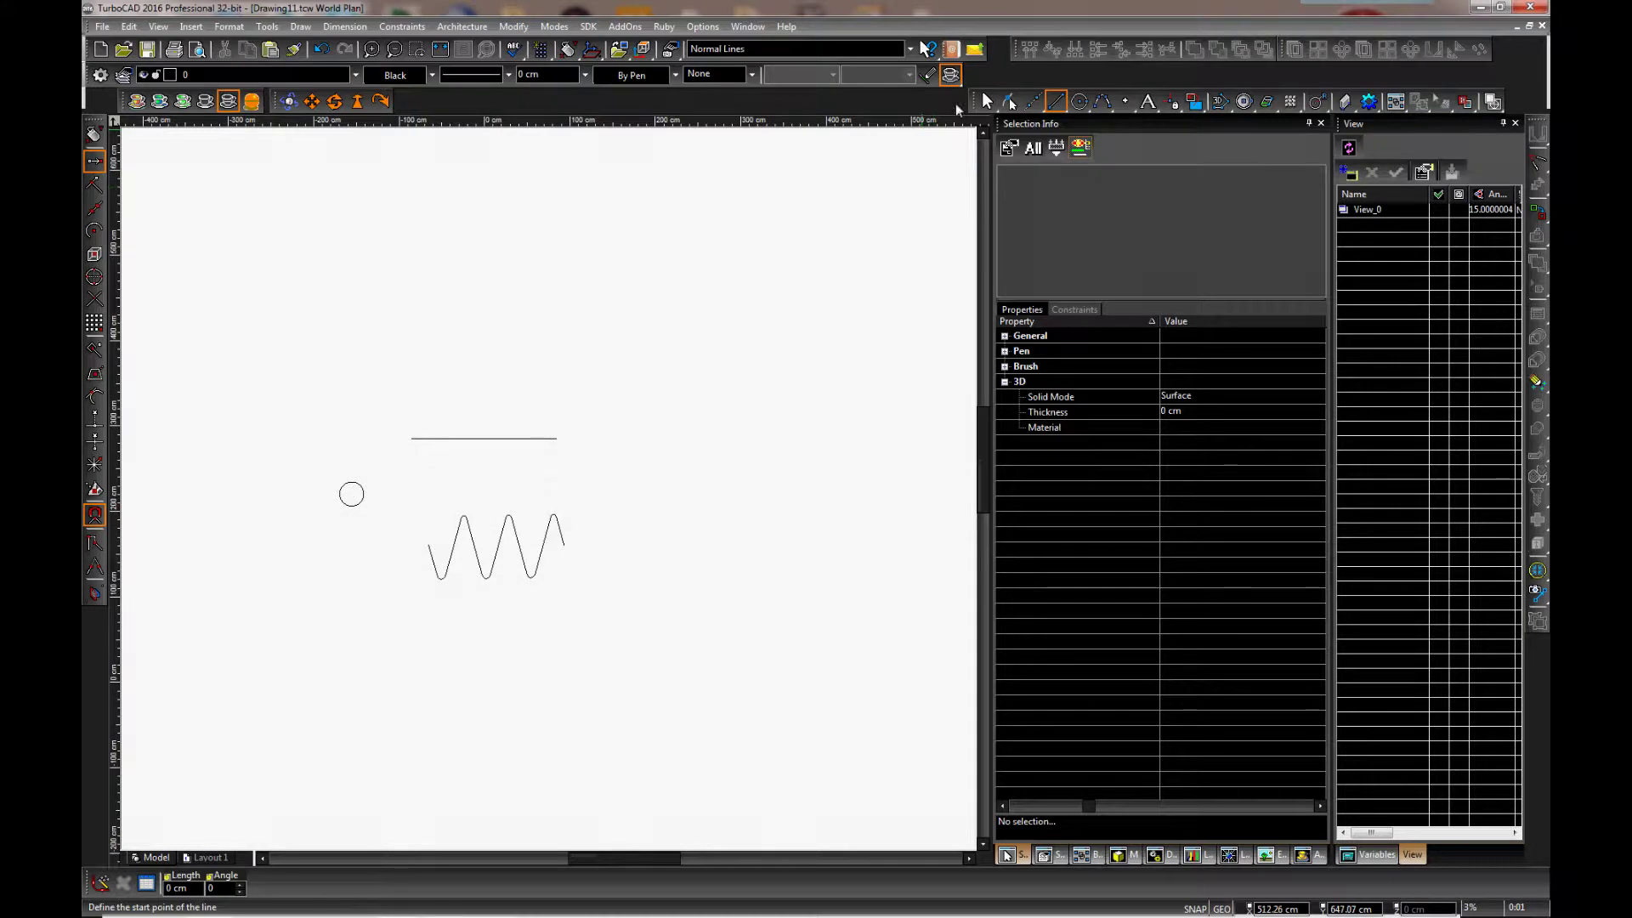
{"action": "key", "text": "Escape"}
Move the original wave polyline up by a Delta Y of 200 cm, away from the traced lines.
{"action": "scroll", "coordinate": [561, 510], "scroll_direction": "up", "scroll_amount": 7}
{"action": "left_click", "coordinate": [618, 546]}
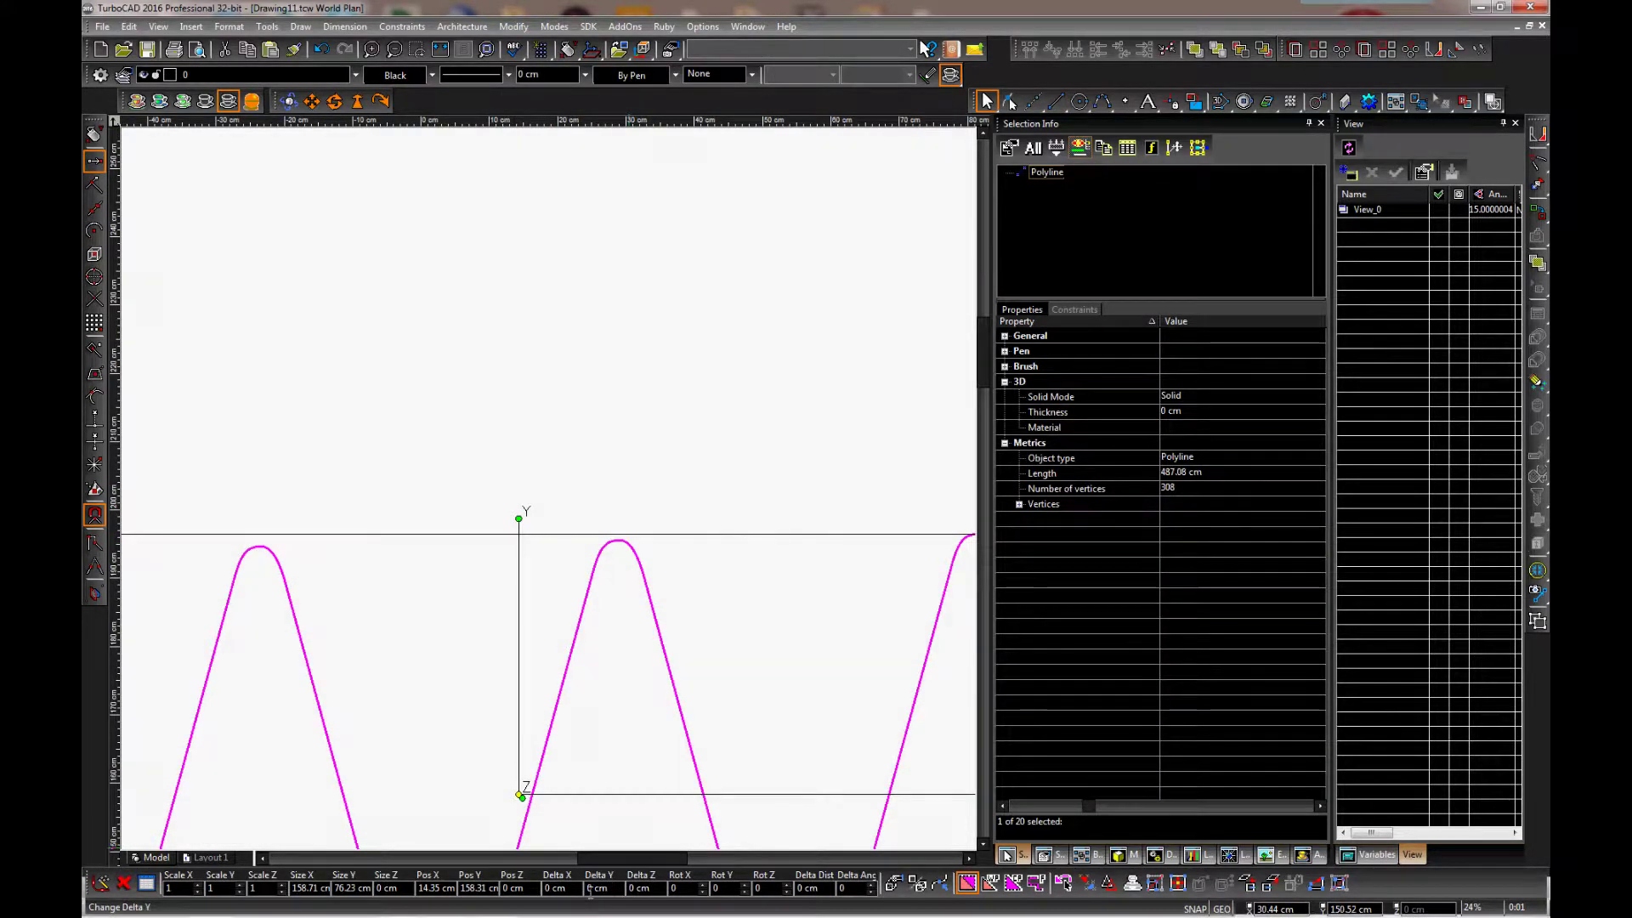
{"action": "key", "text": "Tab"}
{"action": "type", "text": "200"}
{"action": "key", "text": "Return"}
{"action": "scroll", "coordinate": [551, 491], "scroll_direction": "down", "scroll_amount": 2}
{"action": "scroll", "coordinate": [548, 492], "scroll_direction": "down", "scroll_amount": 1}
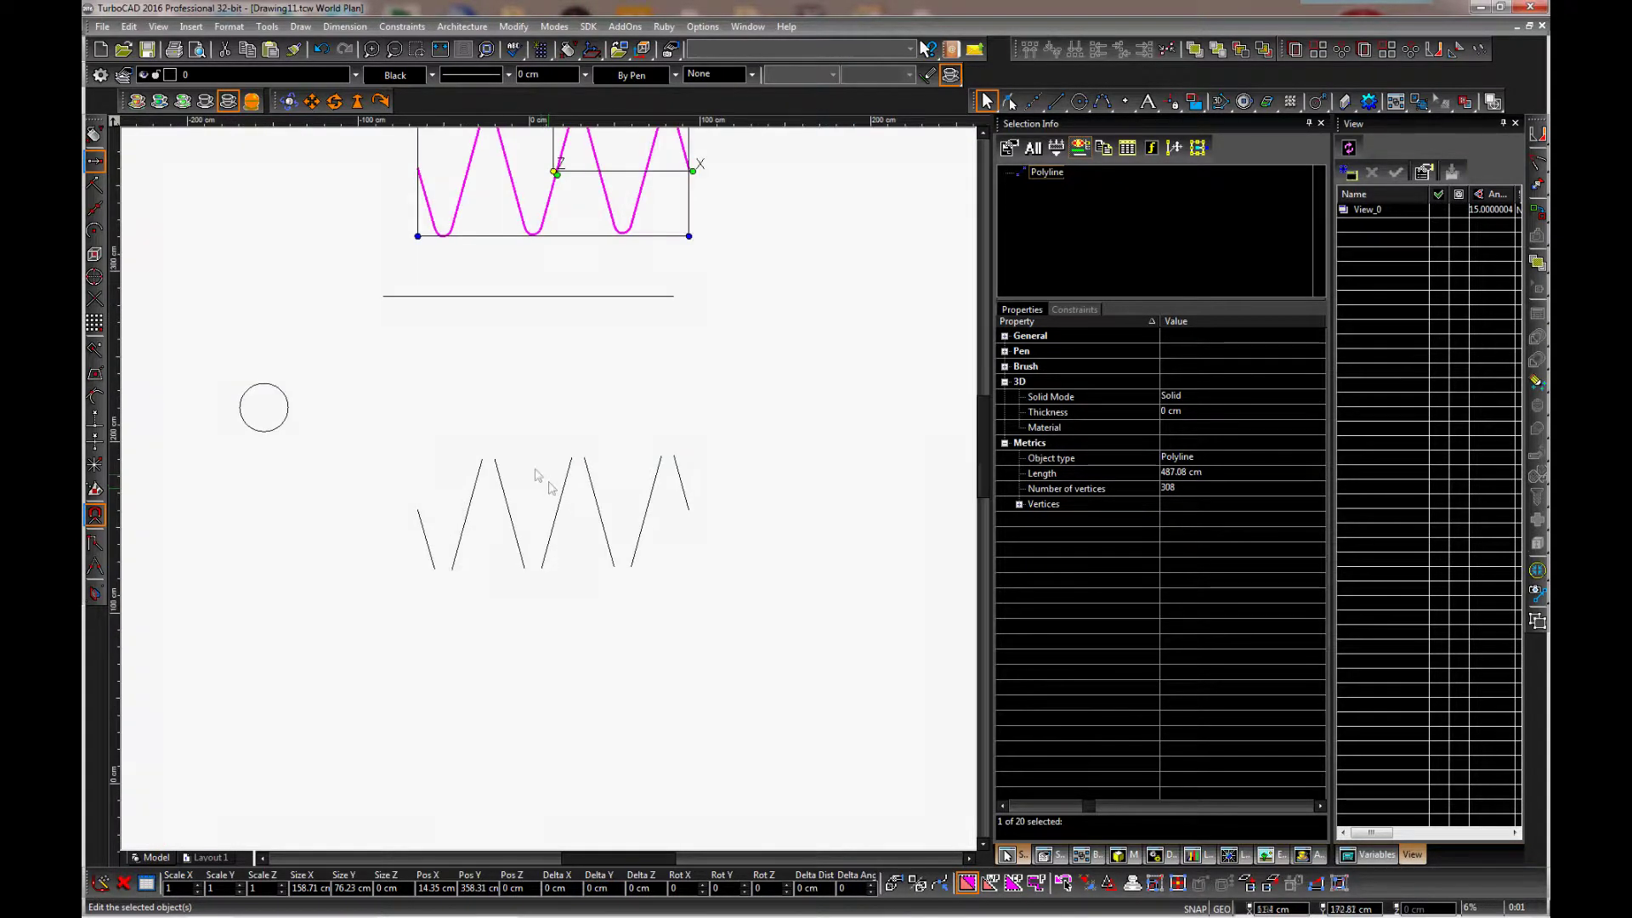
Join the first three traced lines with Meet 2 Lines, forming sharp corners at the first trough and first peak.
{"action": "scroll", "coordinate": [551, 493], "scroll_direction": "up", "scroll_amount": 1}
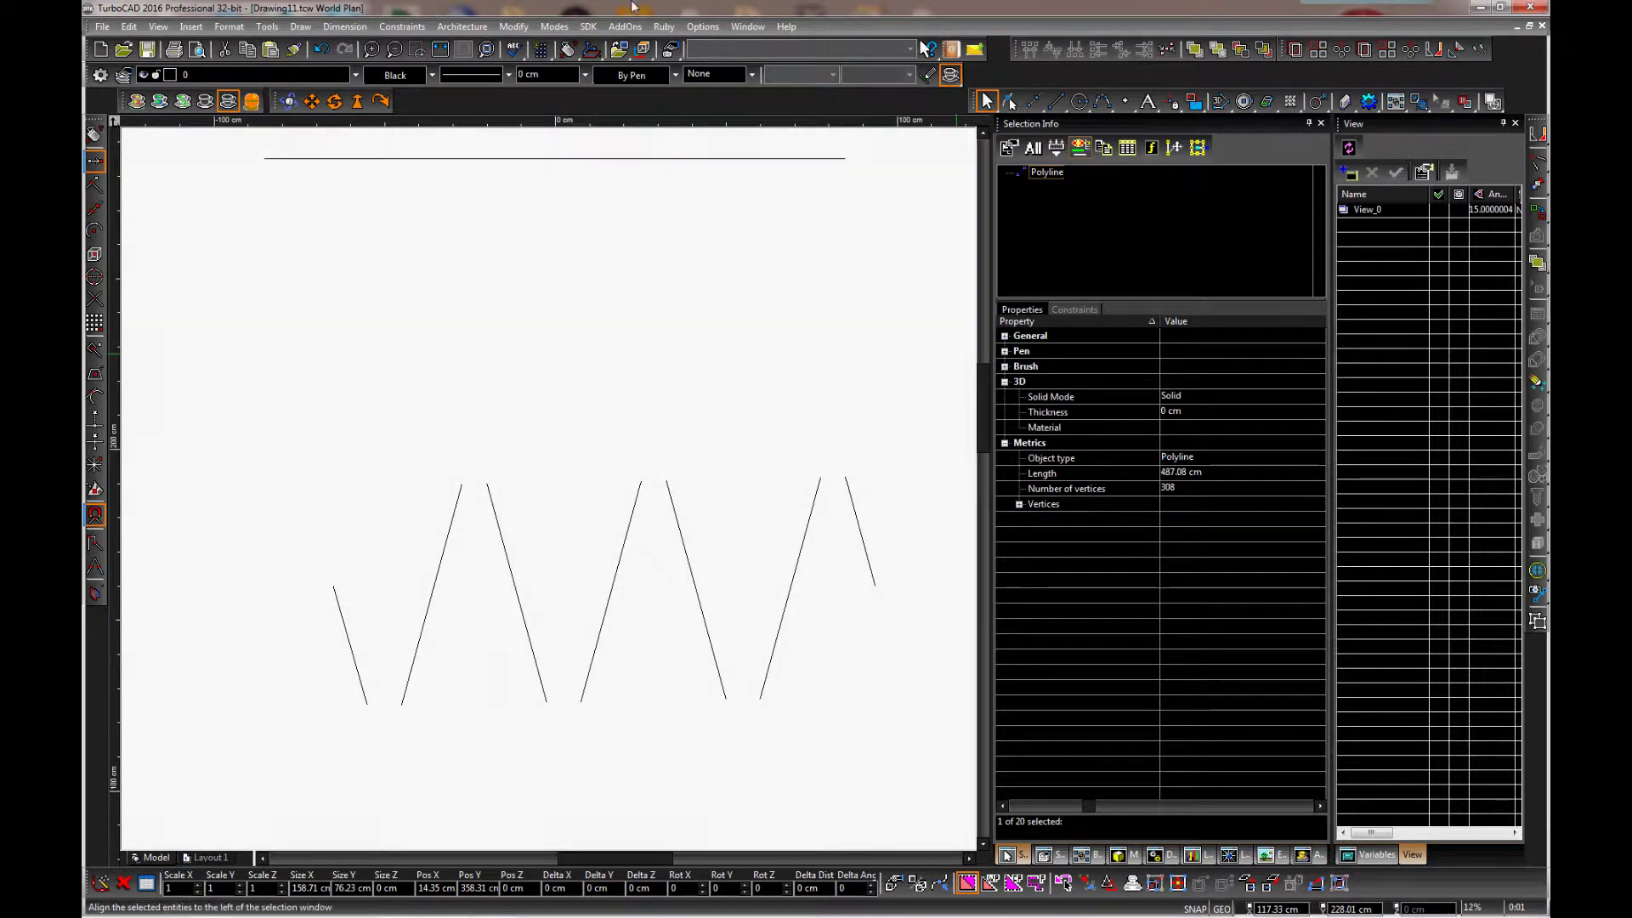
{"action": "left_click", "coordinate": [514, 26]}
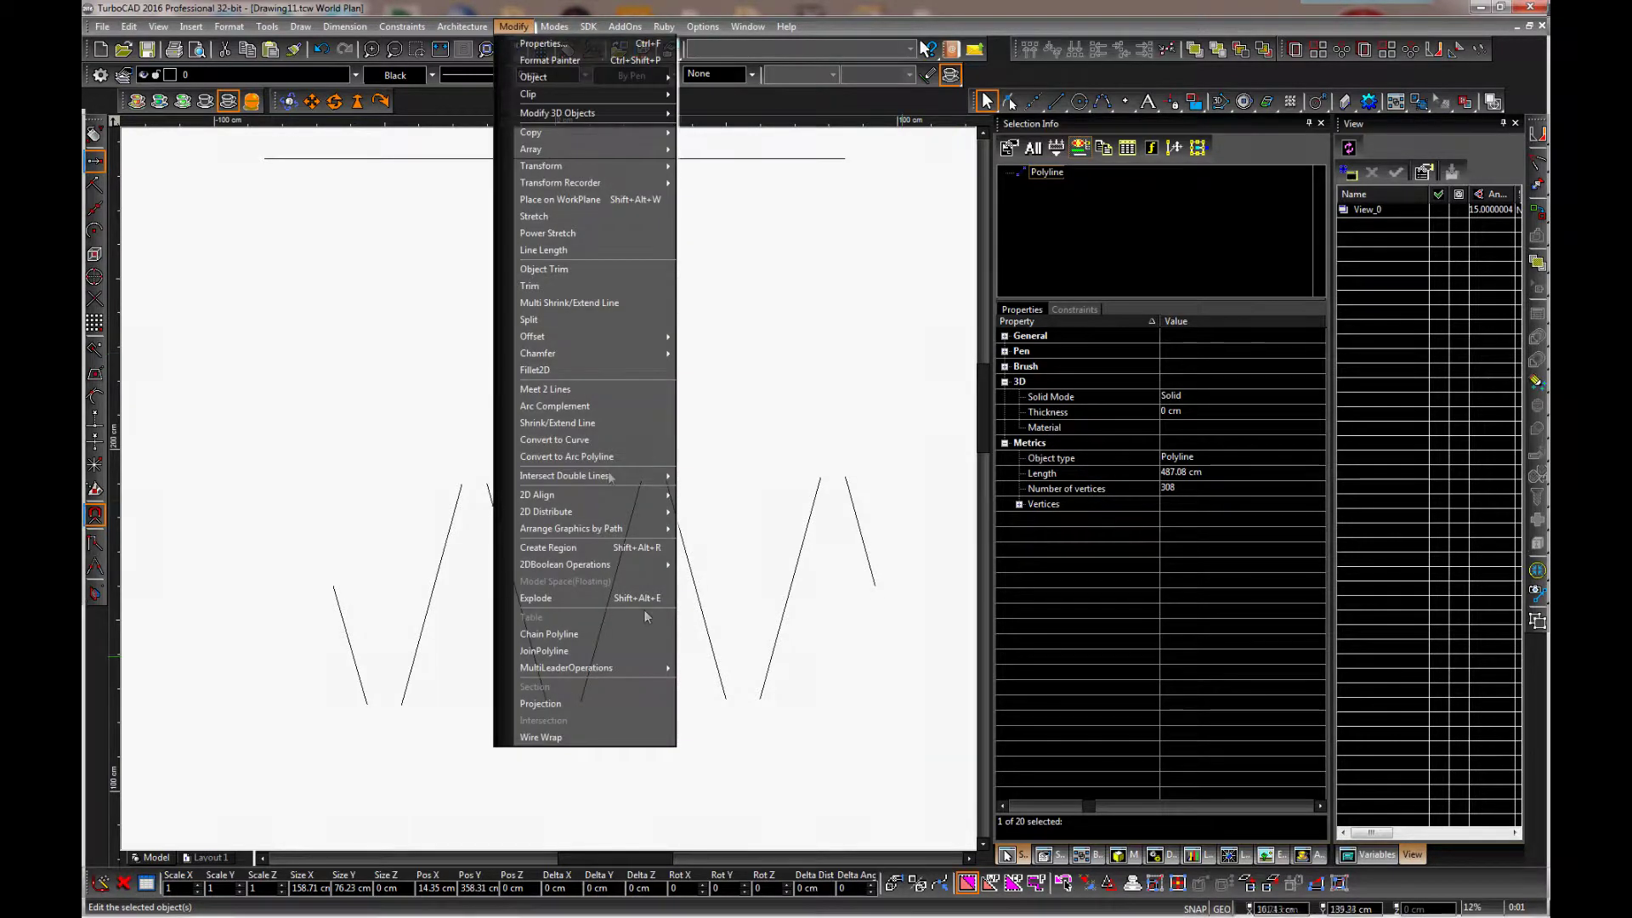
{"action": "left_click", "coordinate": [550, 390]}
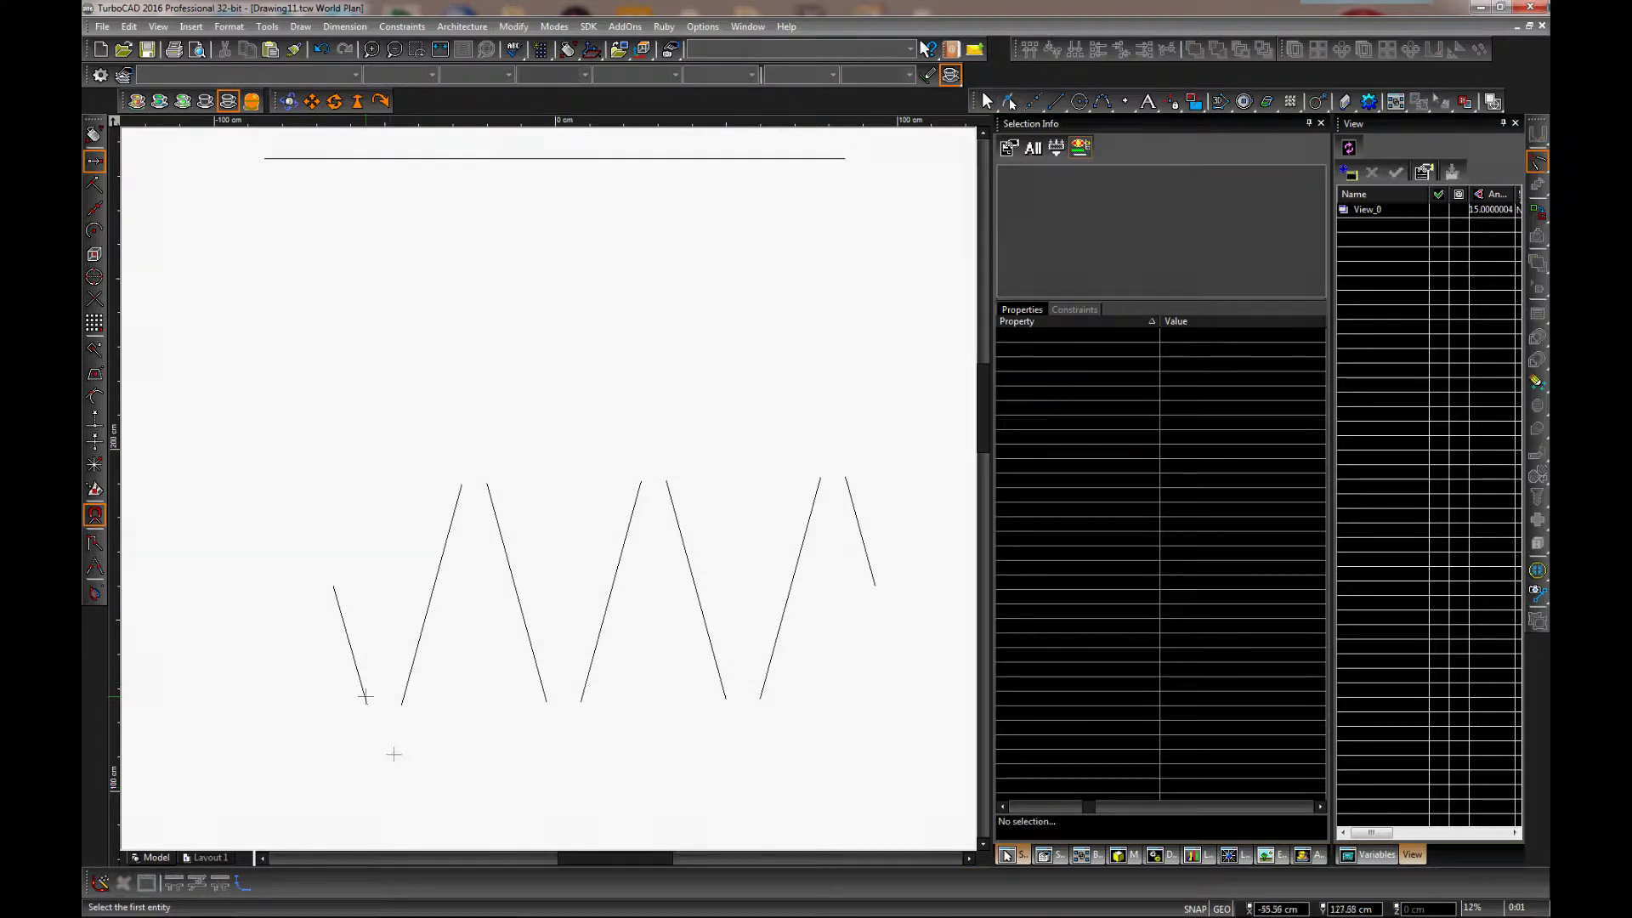
{"action": "left_click", "coordinate": [361, 678]}
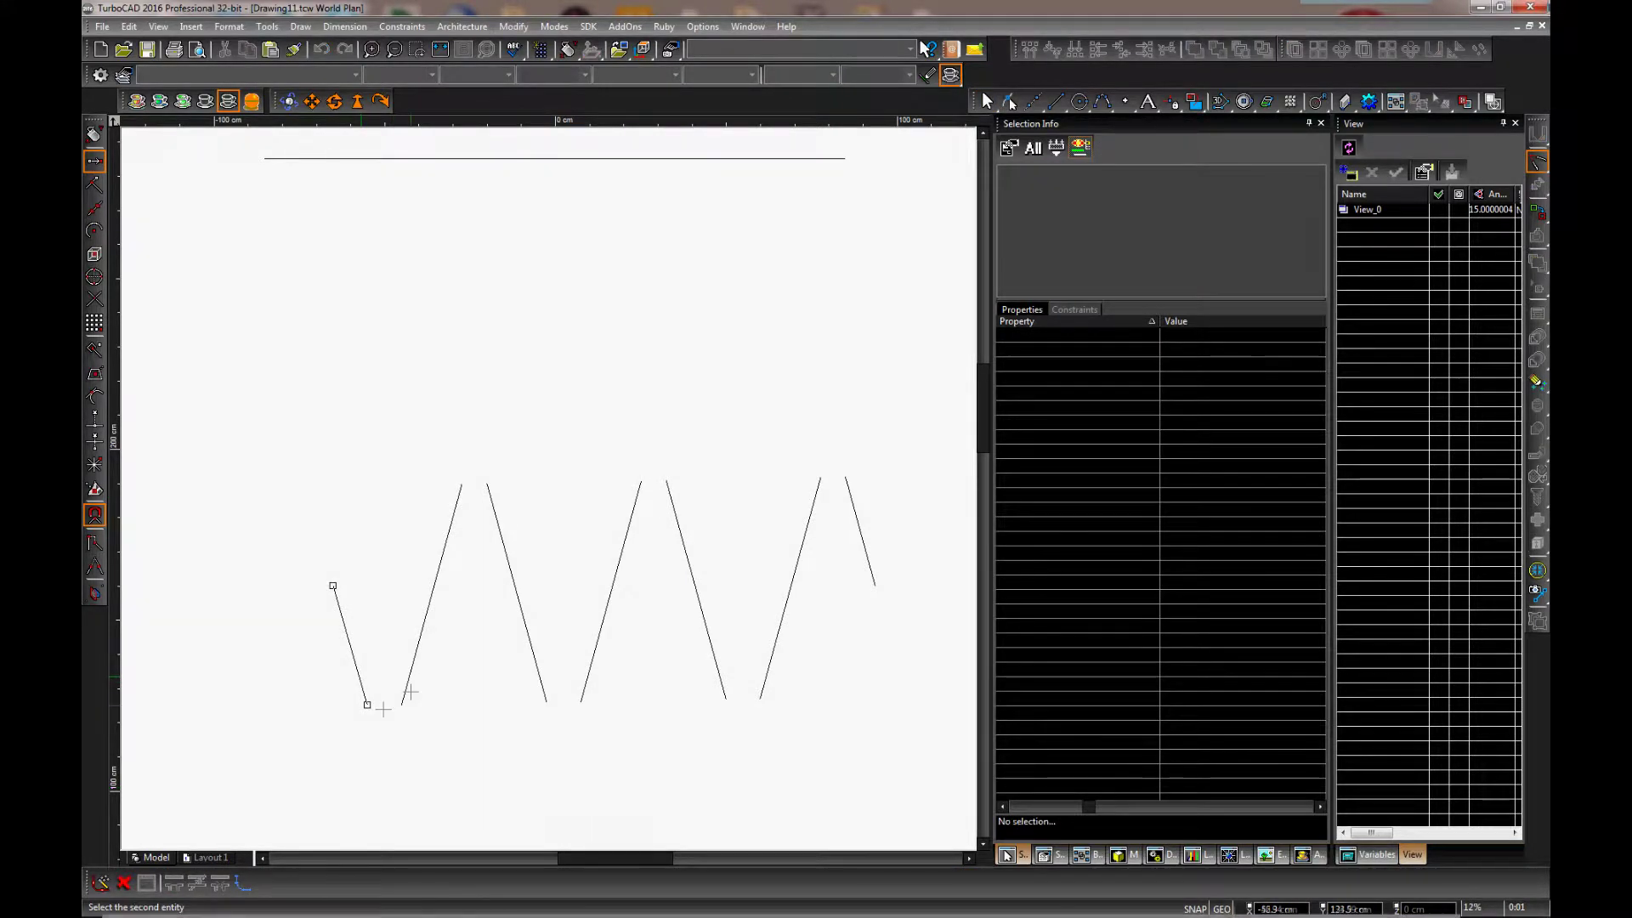
{"action": "left_click", "coordinate": [408, 684]}
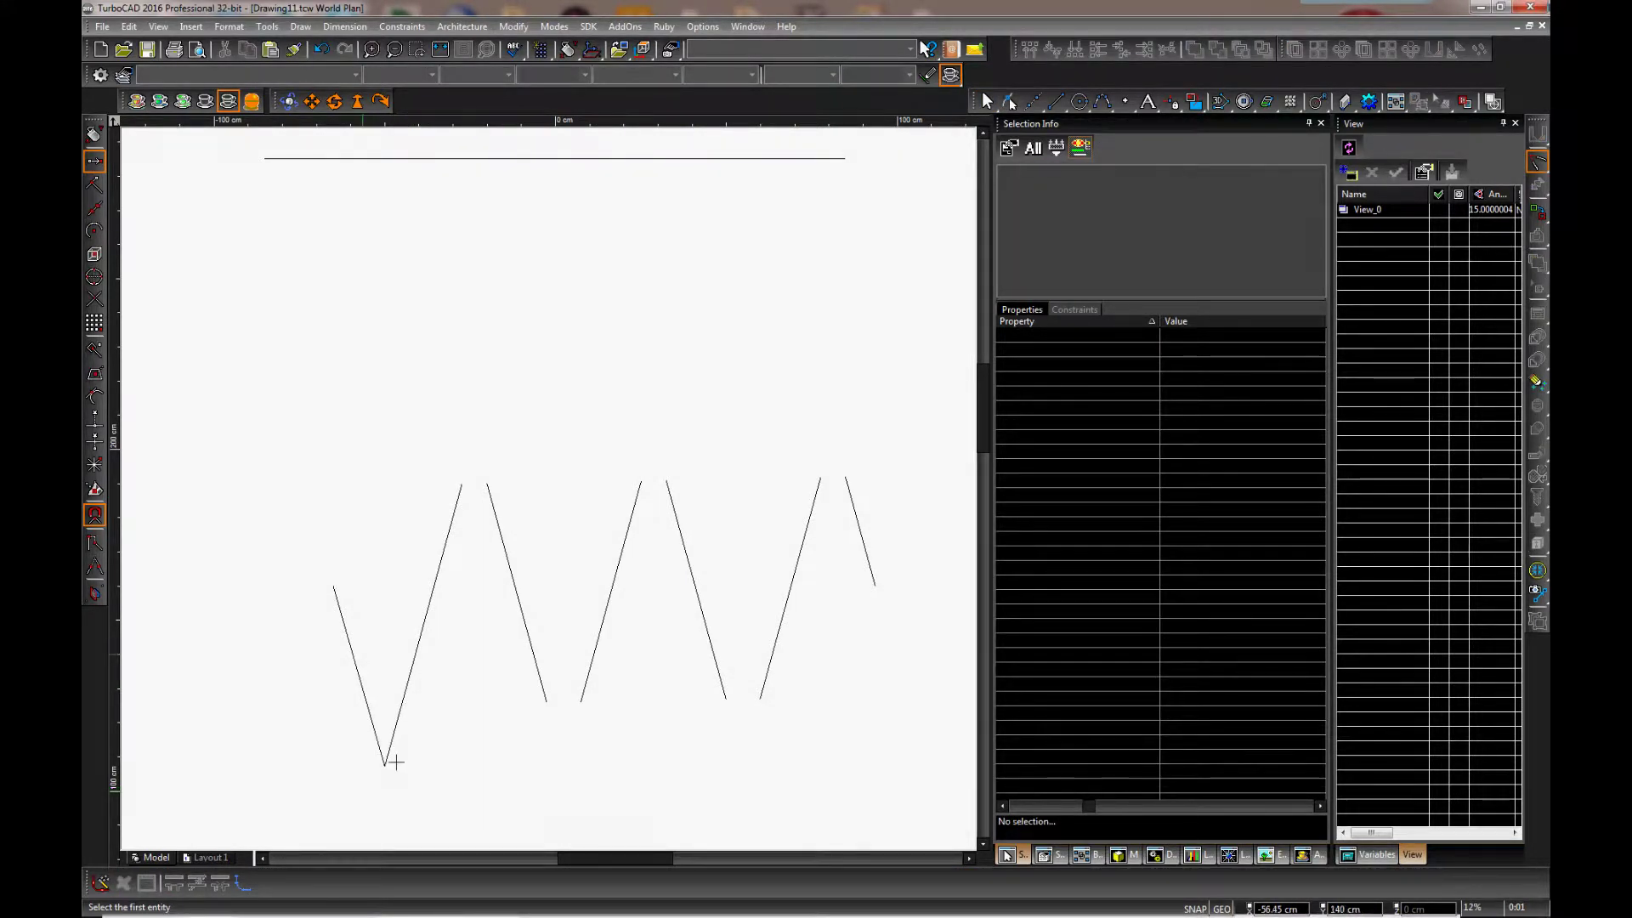
{"action": "left_click", "coordinate": [451, 518]}
{"action": "left_click", "coordinate": [497, 518]}
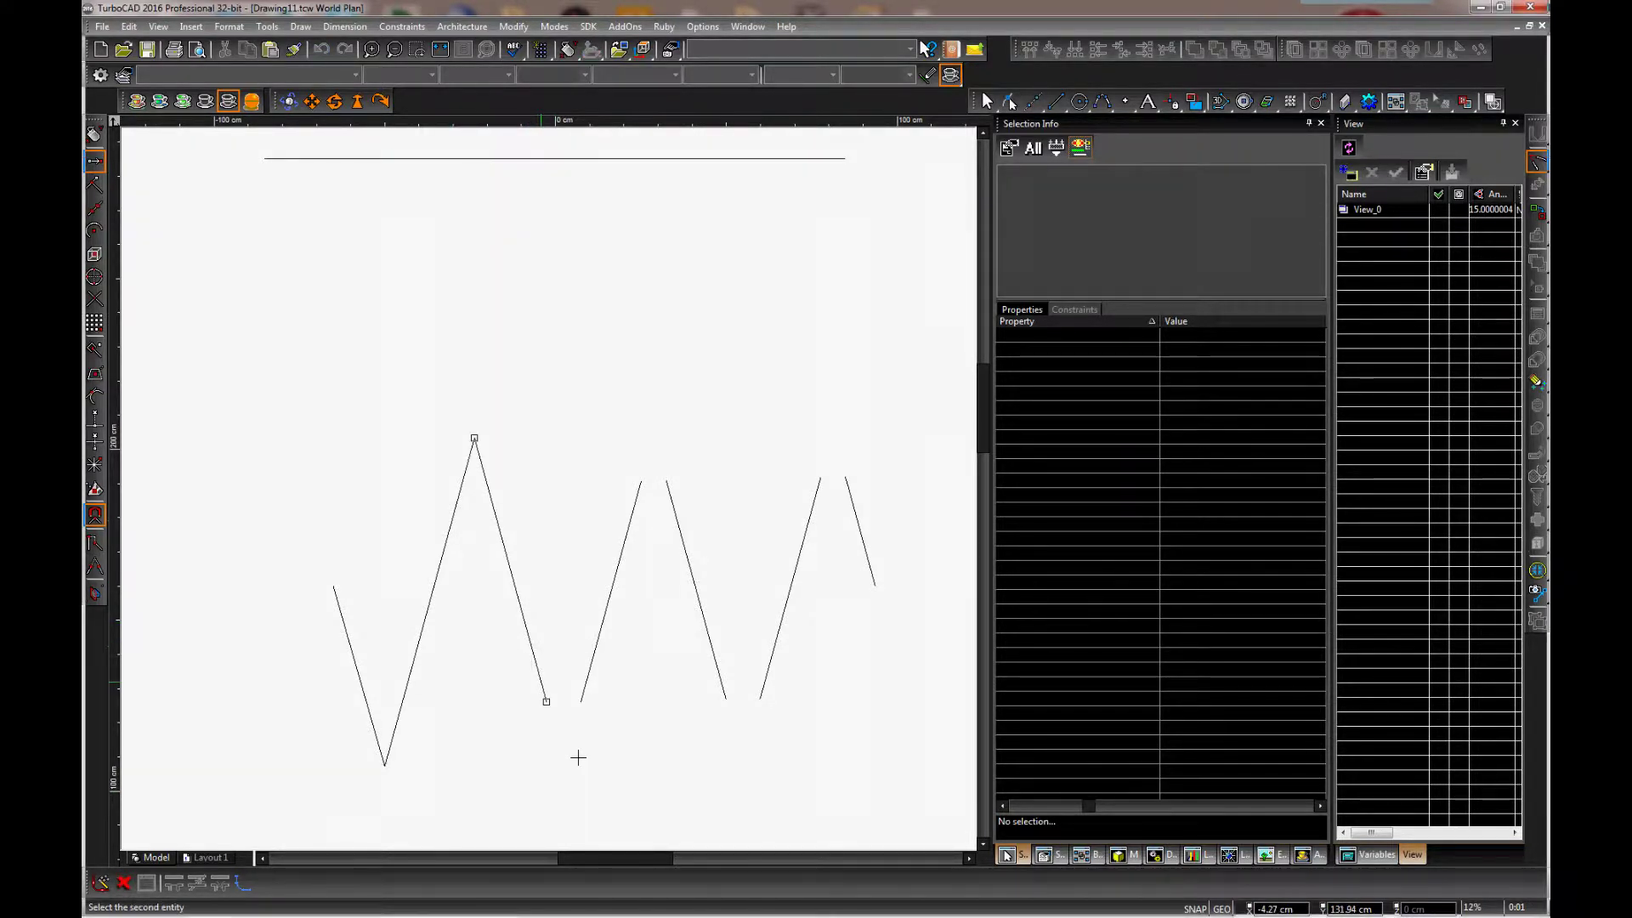
Extend the lines to meet in sharp corners at the second trough and second peak.
{"action": "left_click", "coordinate": [590, 668]}
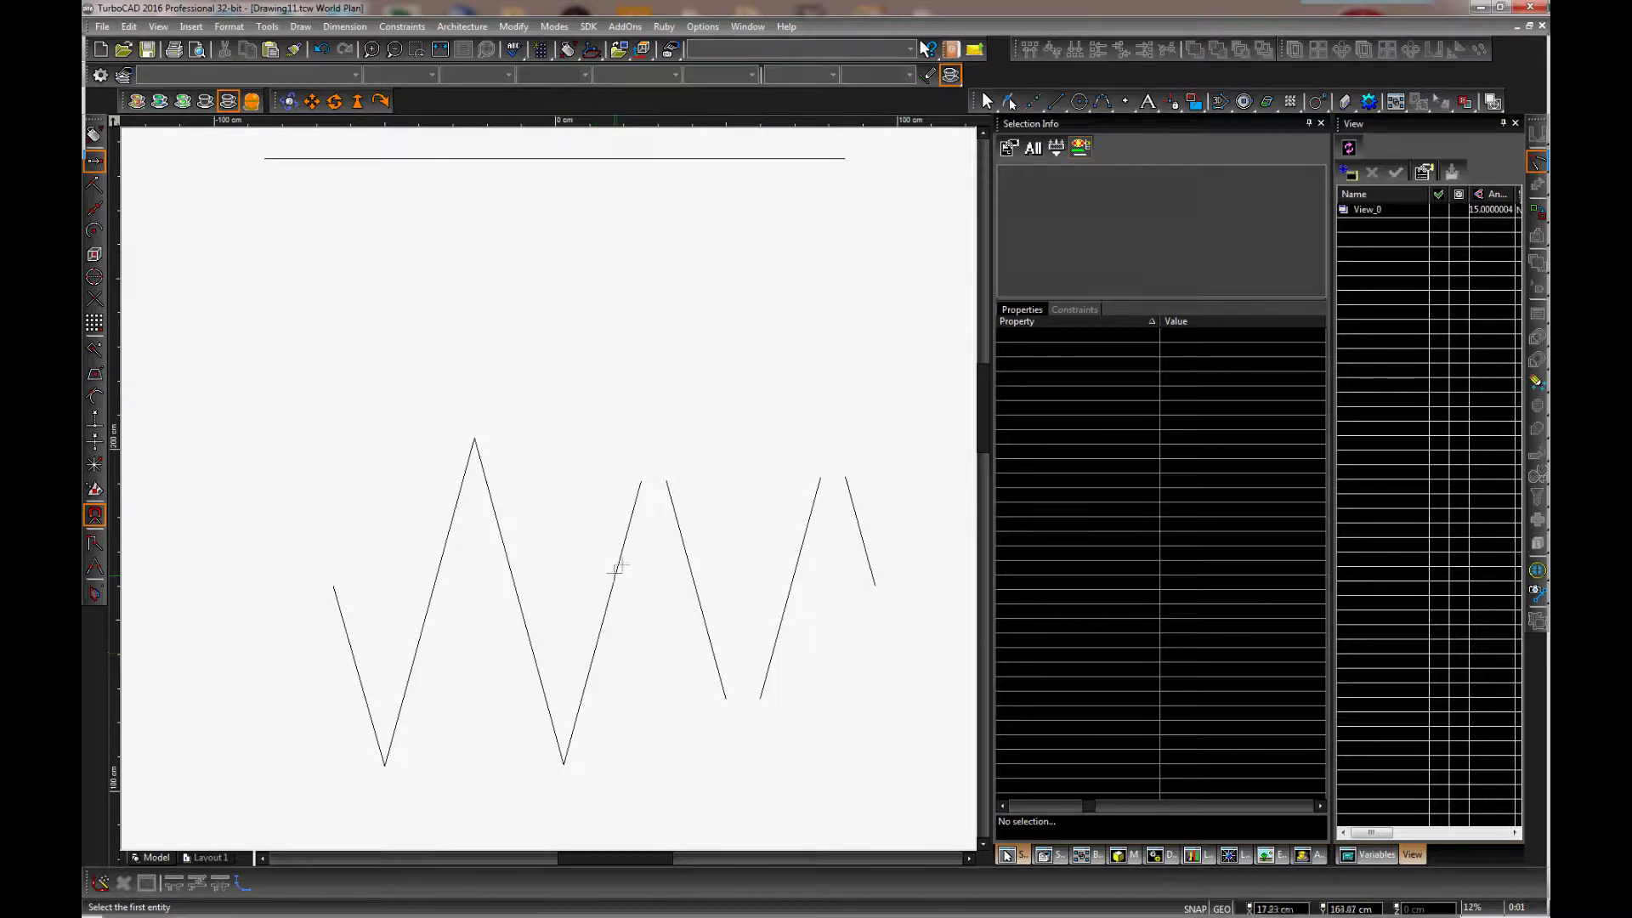
{"action": "left_click", "coordinate": [681, 527]}
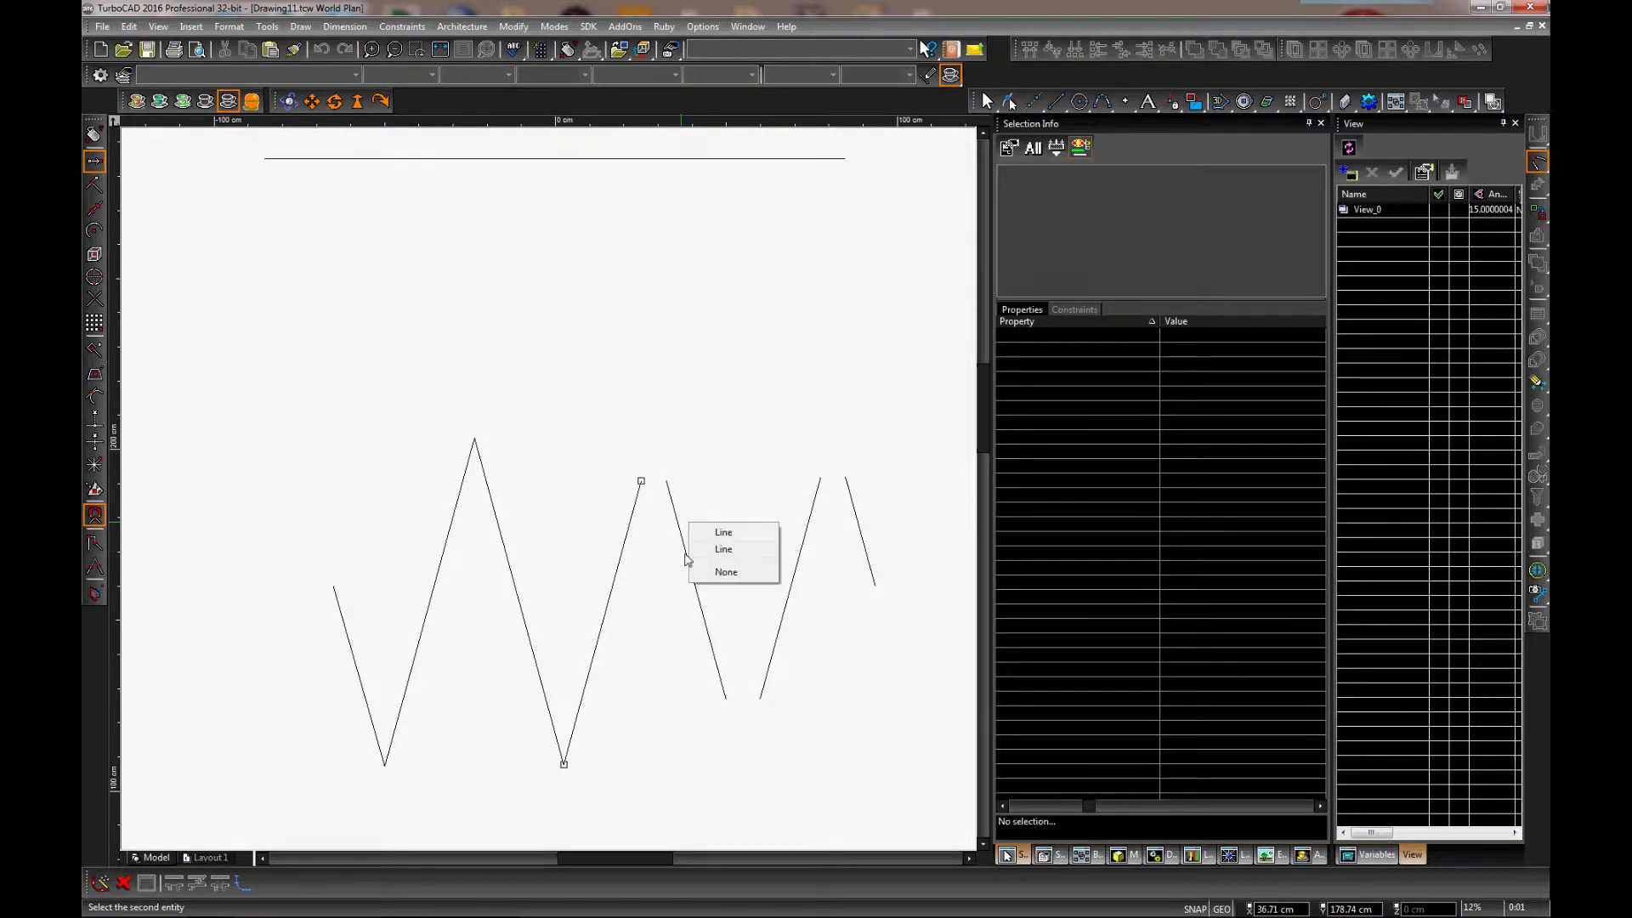
{"action": "left_click", "coordinate": [739, 554]}
Extend the remaining lines to meet in sharp corners at the third trough and third peak, and return to selection mode.
{"action": "left_click", "coordinate": [719, 672]}
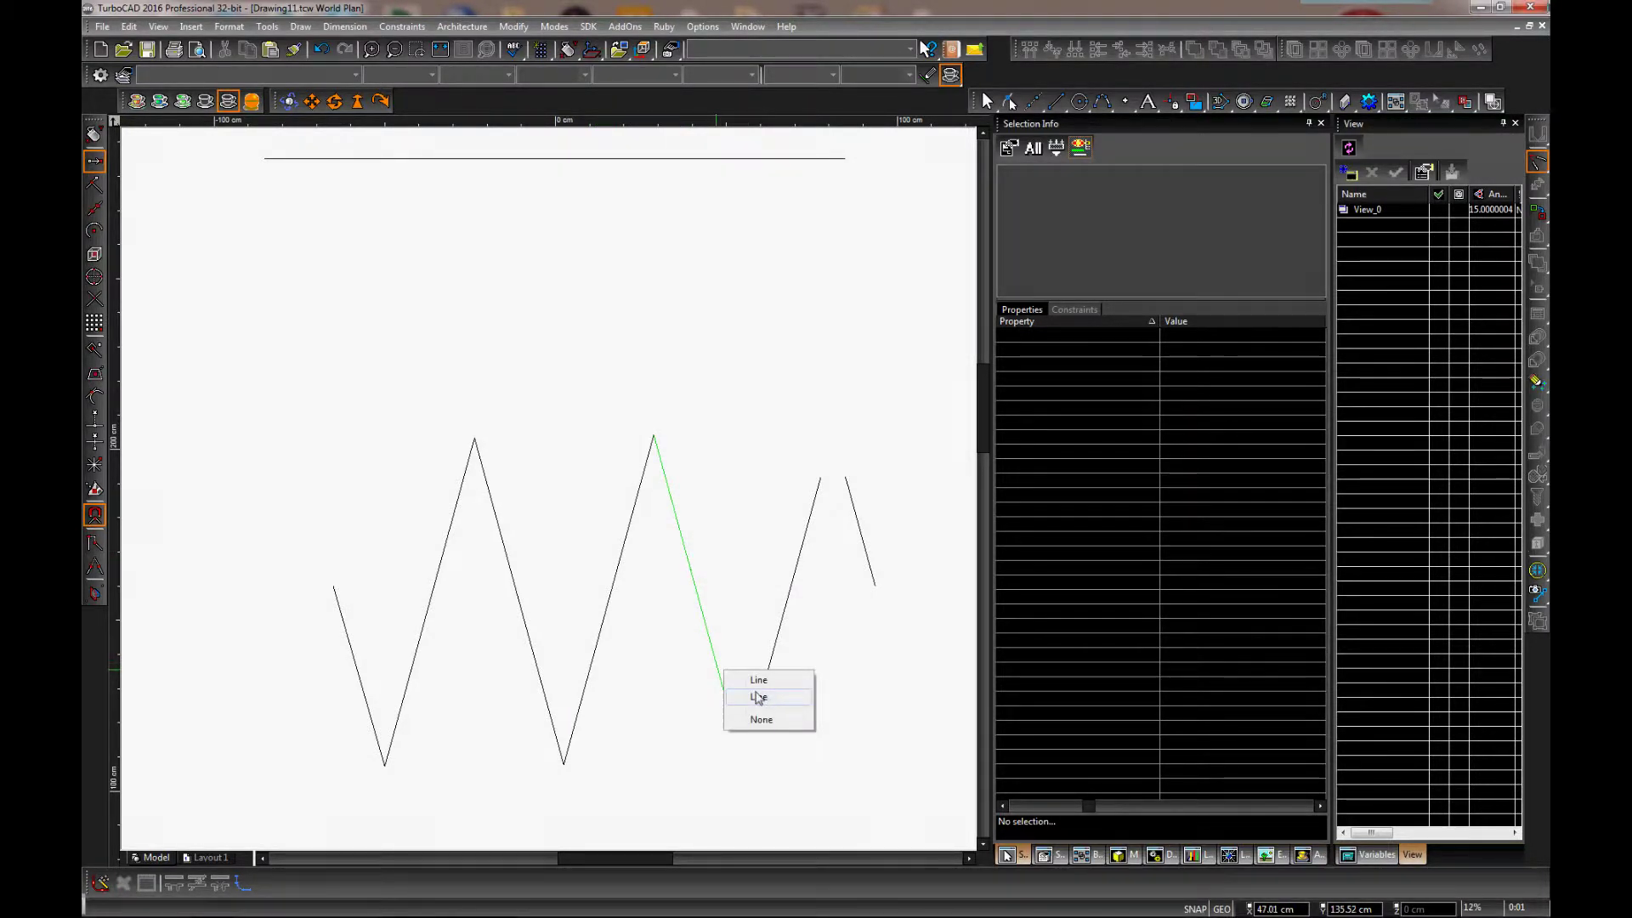
{"action": "left_click", "coordinate": [759, 697]}
{"action": "left_click", "coordinate": [779, 630]}
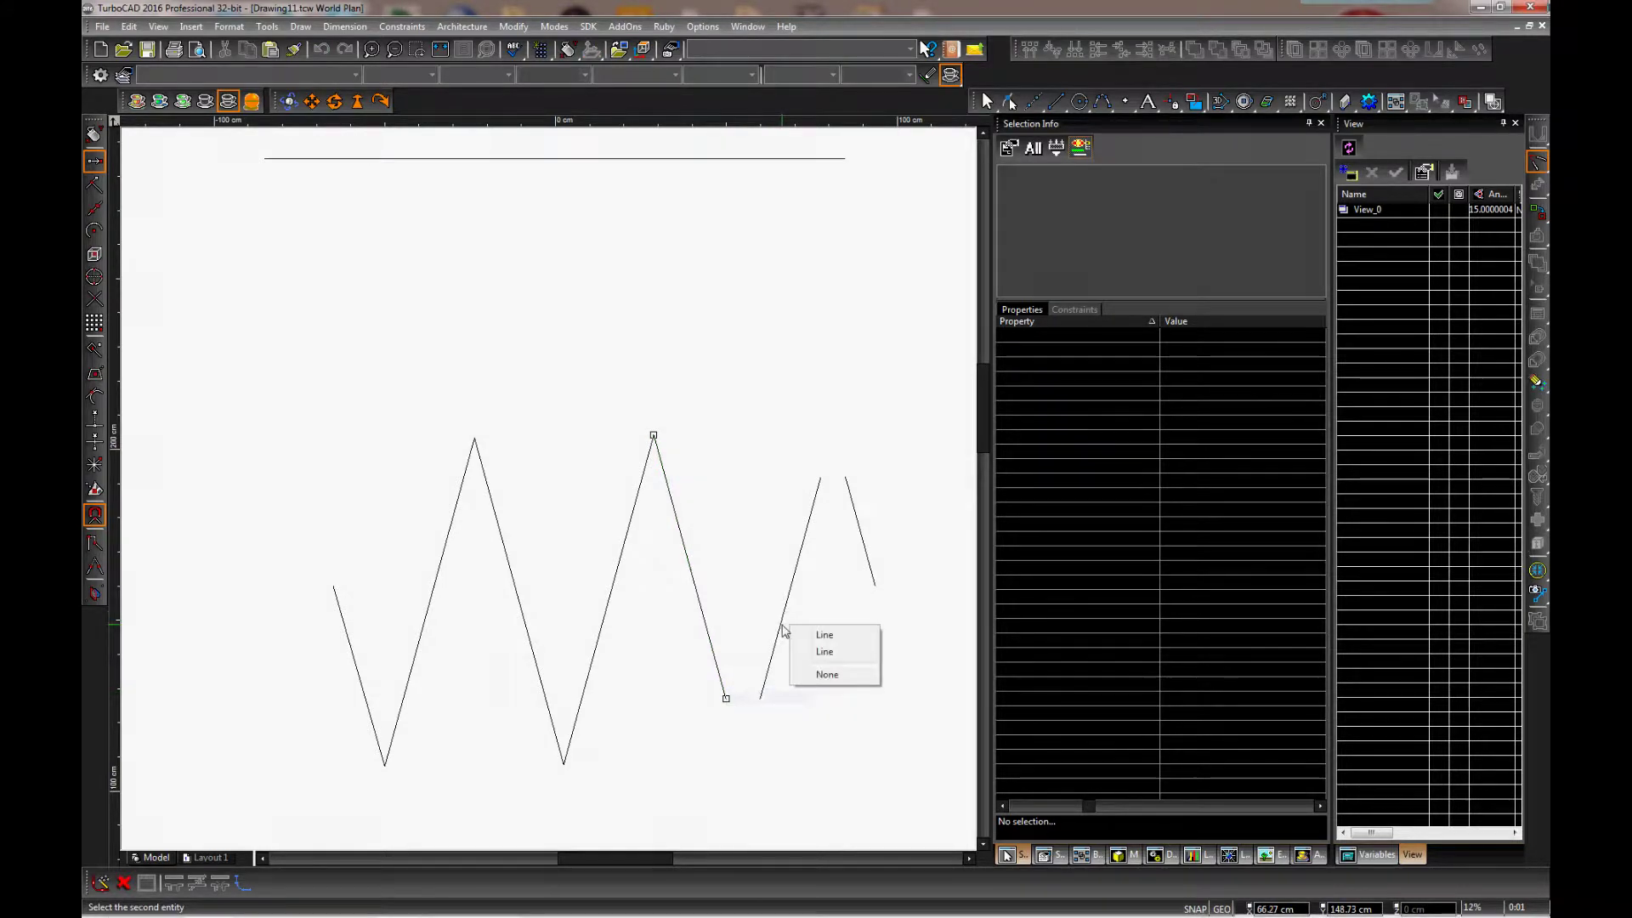
{"action": "left_click", "coordinate": [824, 649]}
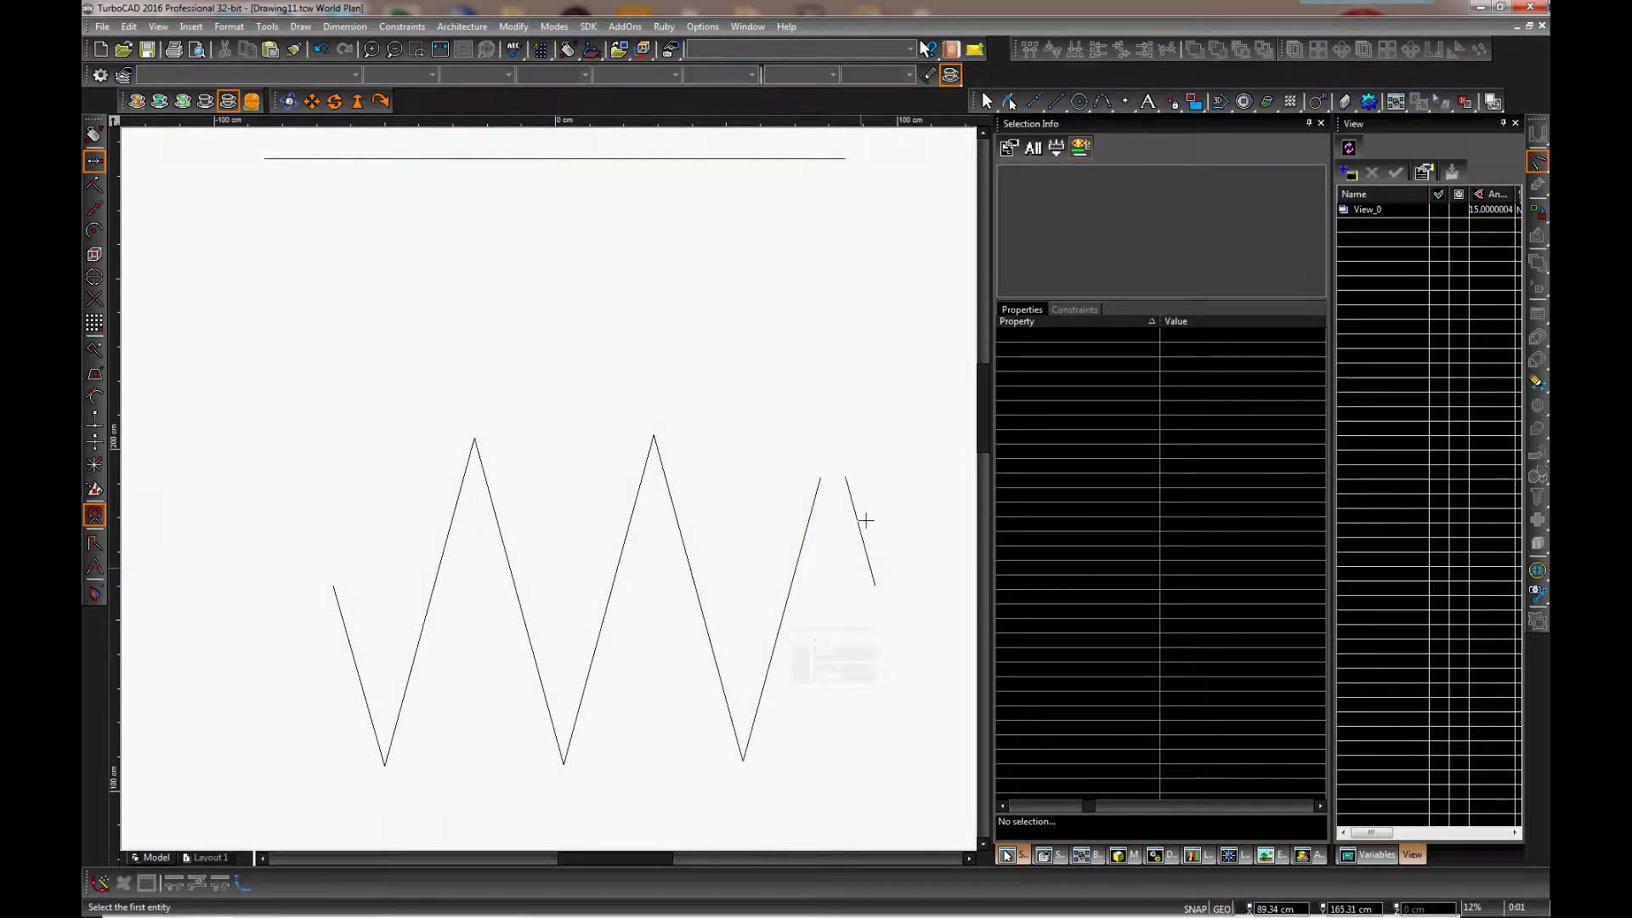
{"action": "left_click", "coordinate": [817, 496]}
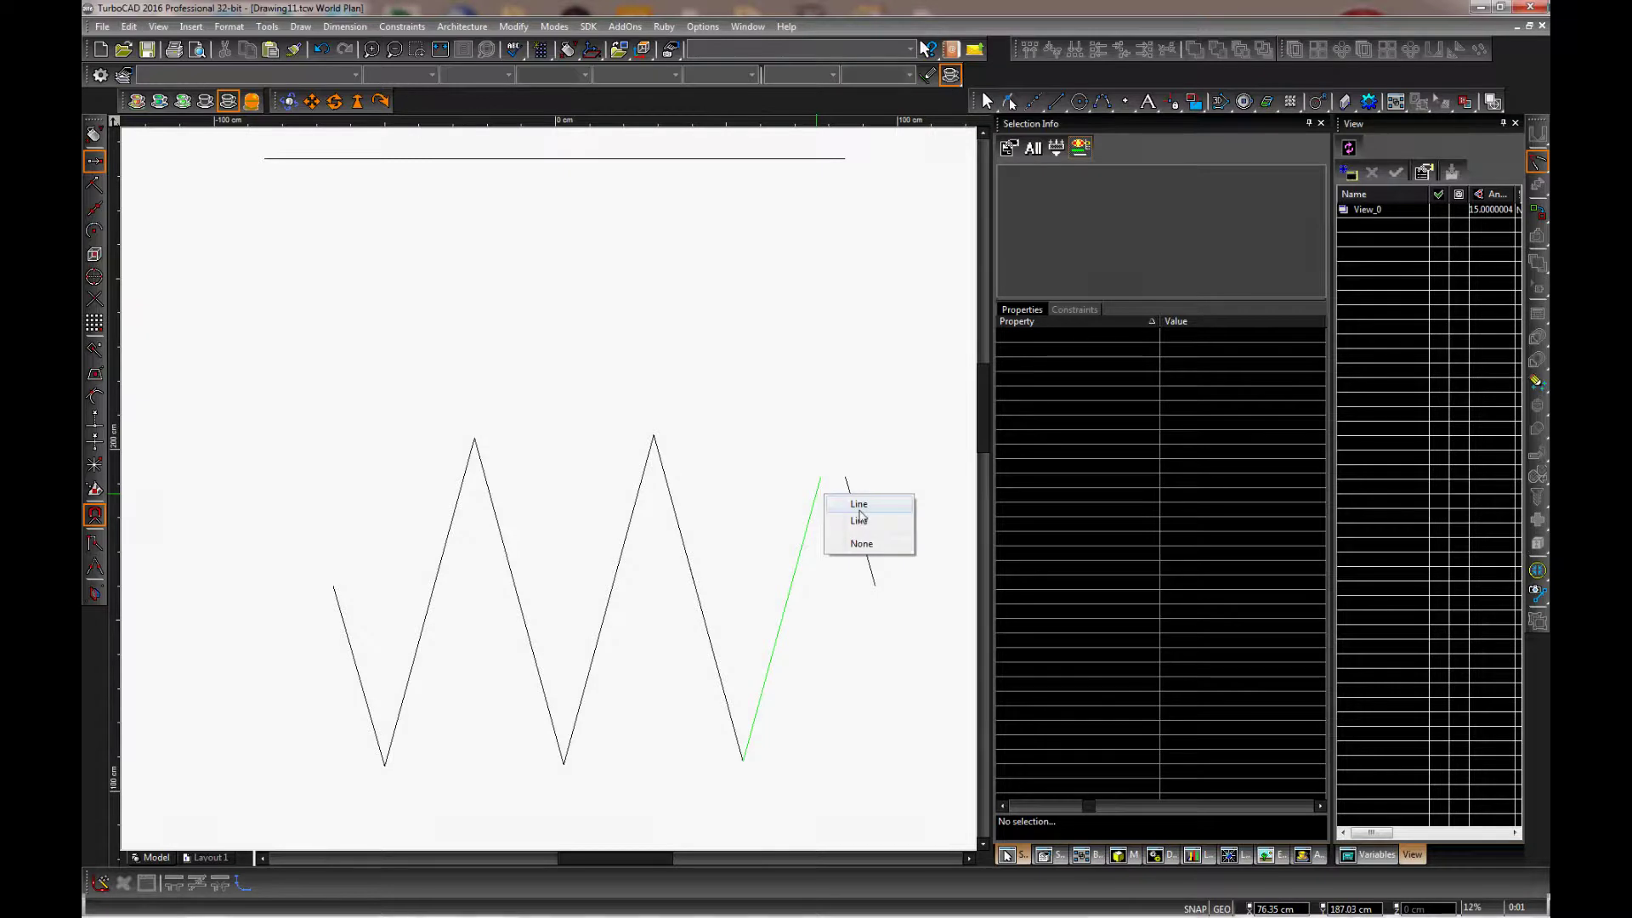
{"action": "left_click", "coordinate": [862, 528]}
{"action": "left_click", "coordinate": [872, 539]}
{"action": "key", "text": "space"}
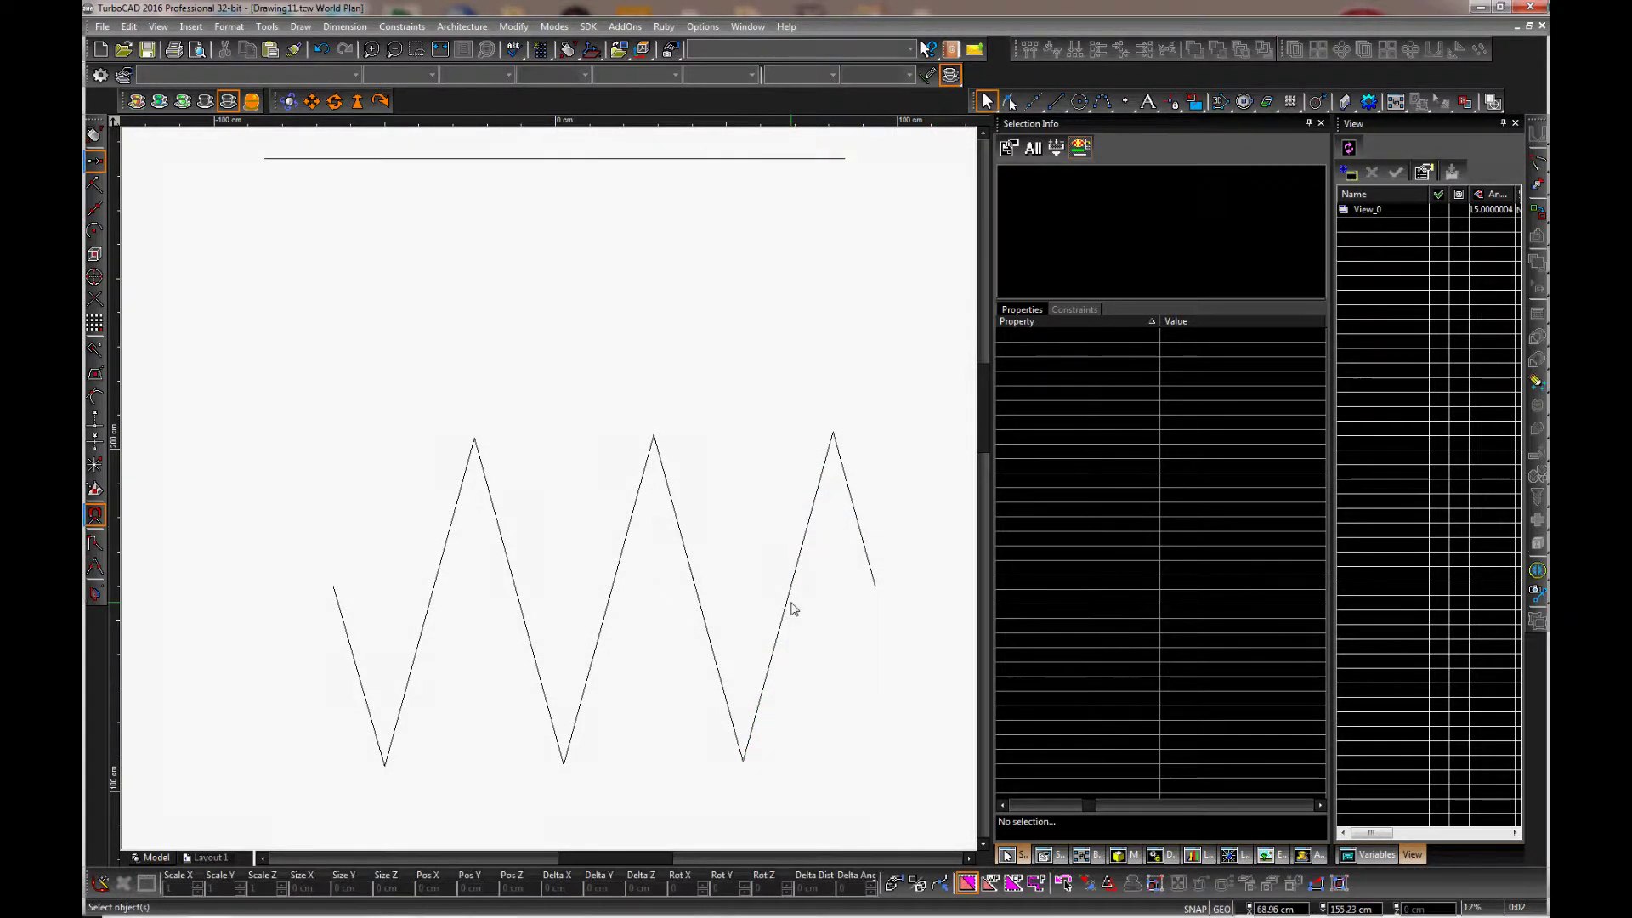
Try deleting the longer of the overlapping lines on the last rising flank and undo the deletion.
{"action": "left_click", "coordinate": [791, 606]}
{"action": "left_click", "coordinate": [829, 612]}
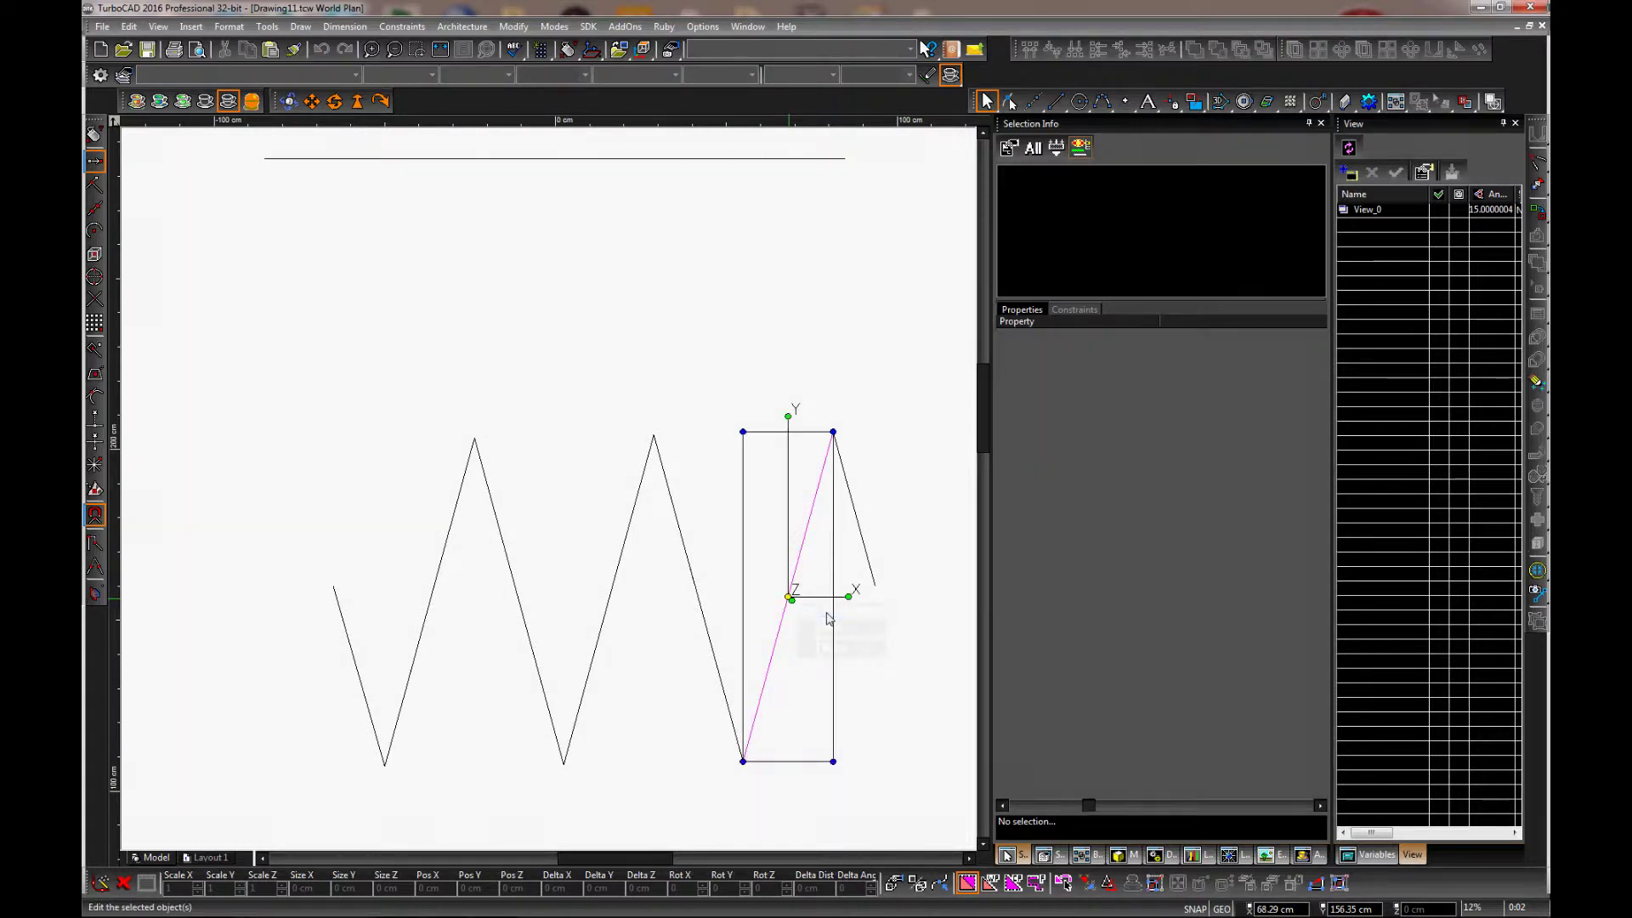
{"action": "left_click", "coordinate": [827, 618]}
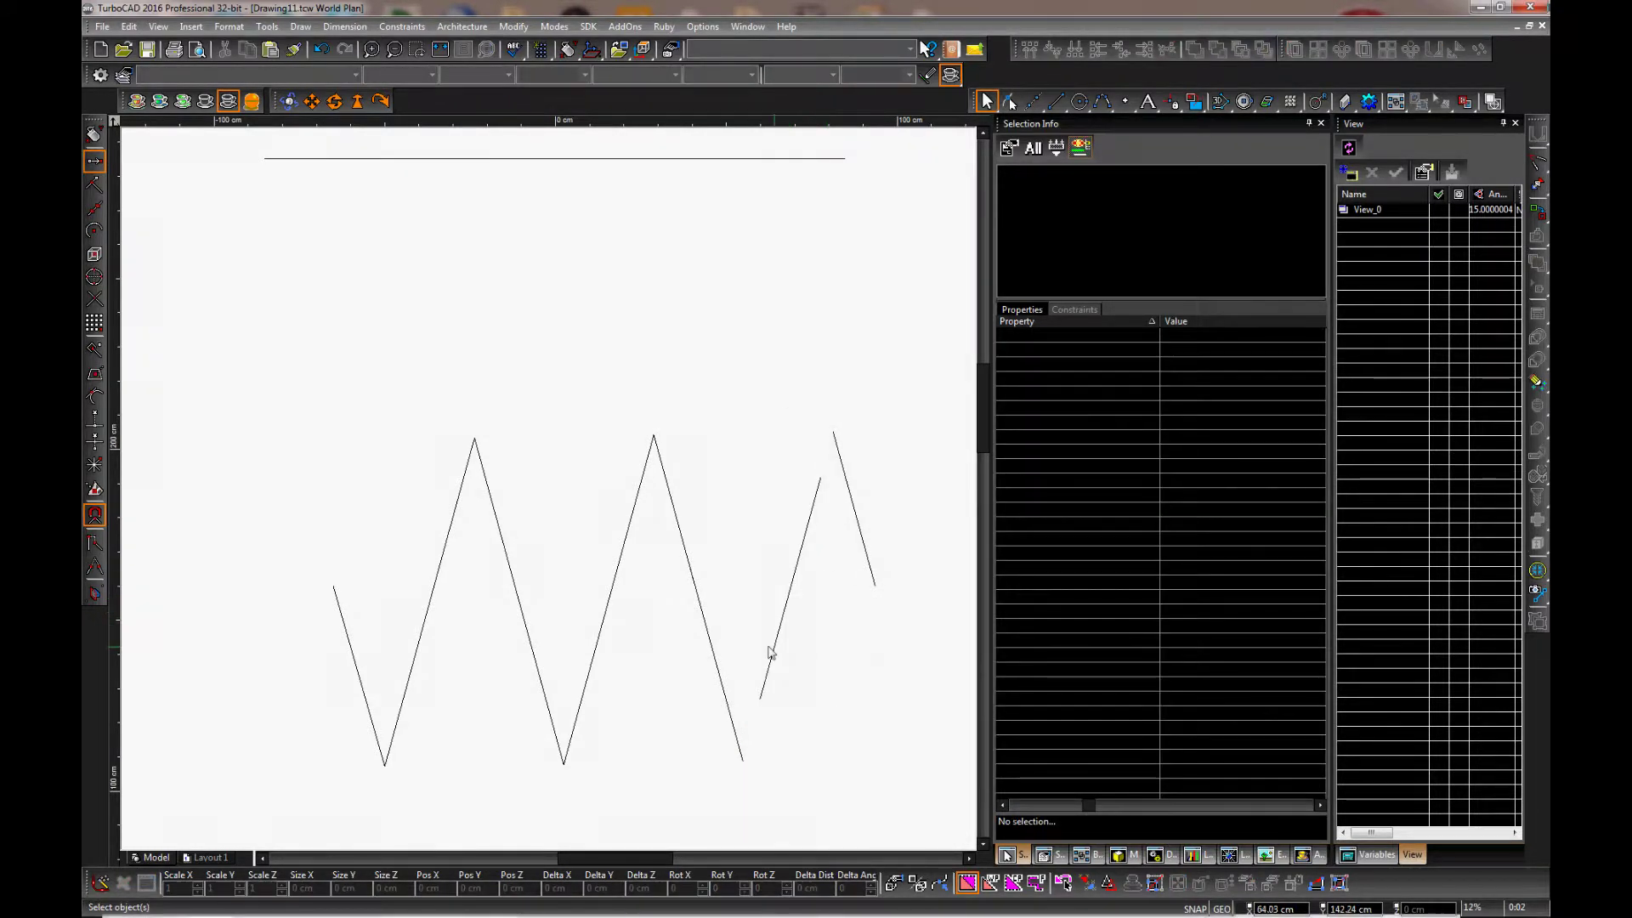
{"action": "left_click", "coordinate": [711, 611]}
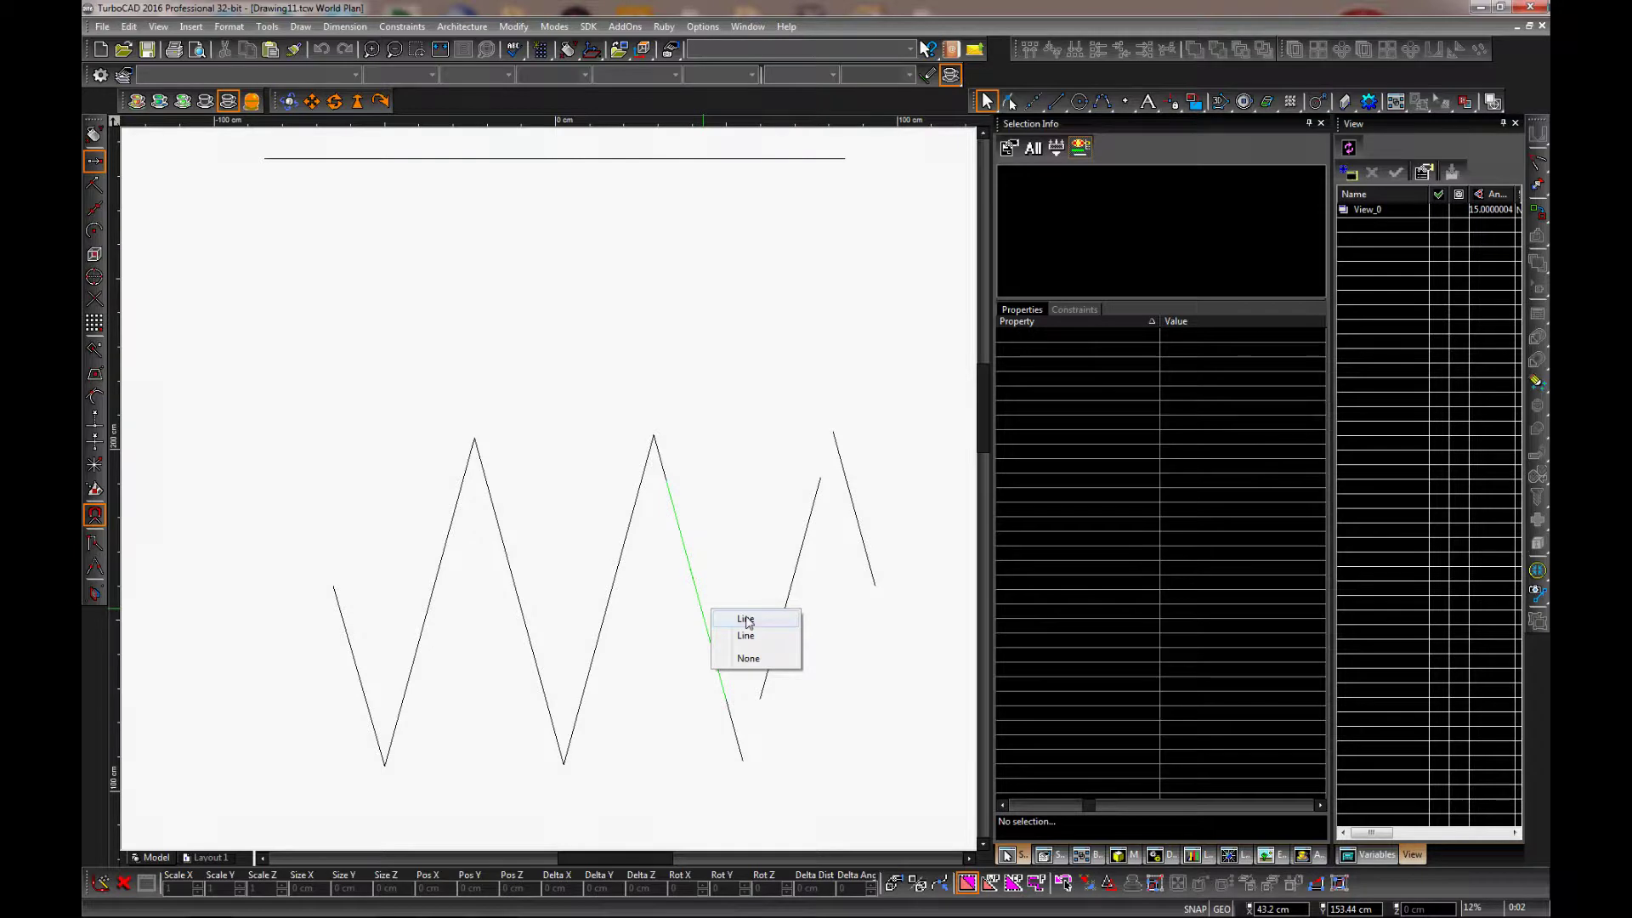
{"action": "left_click", "coordinate": [128, 27]}
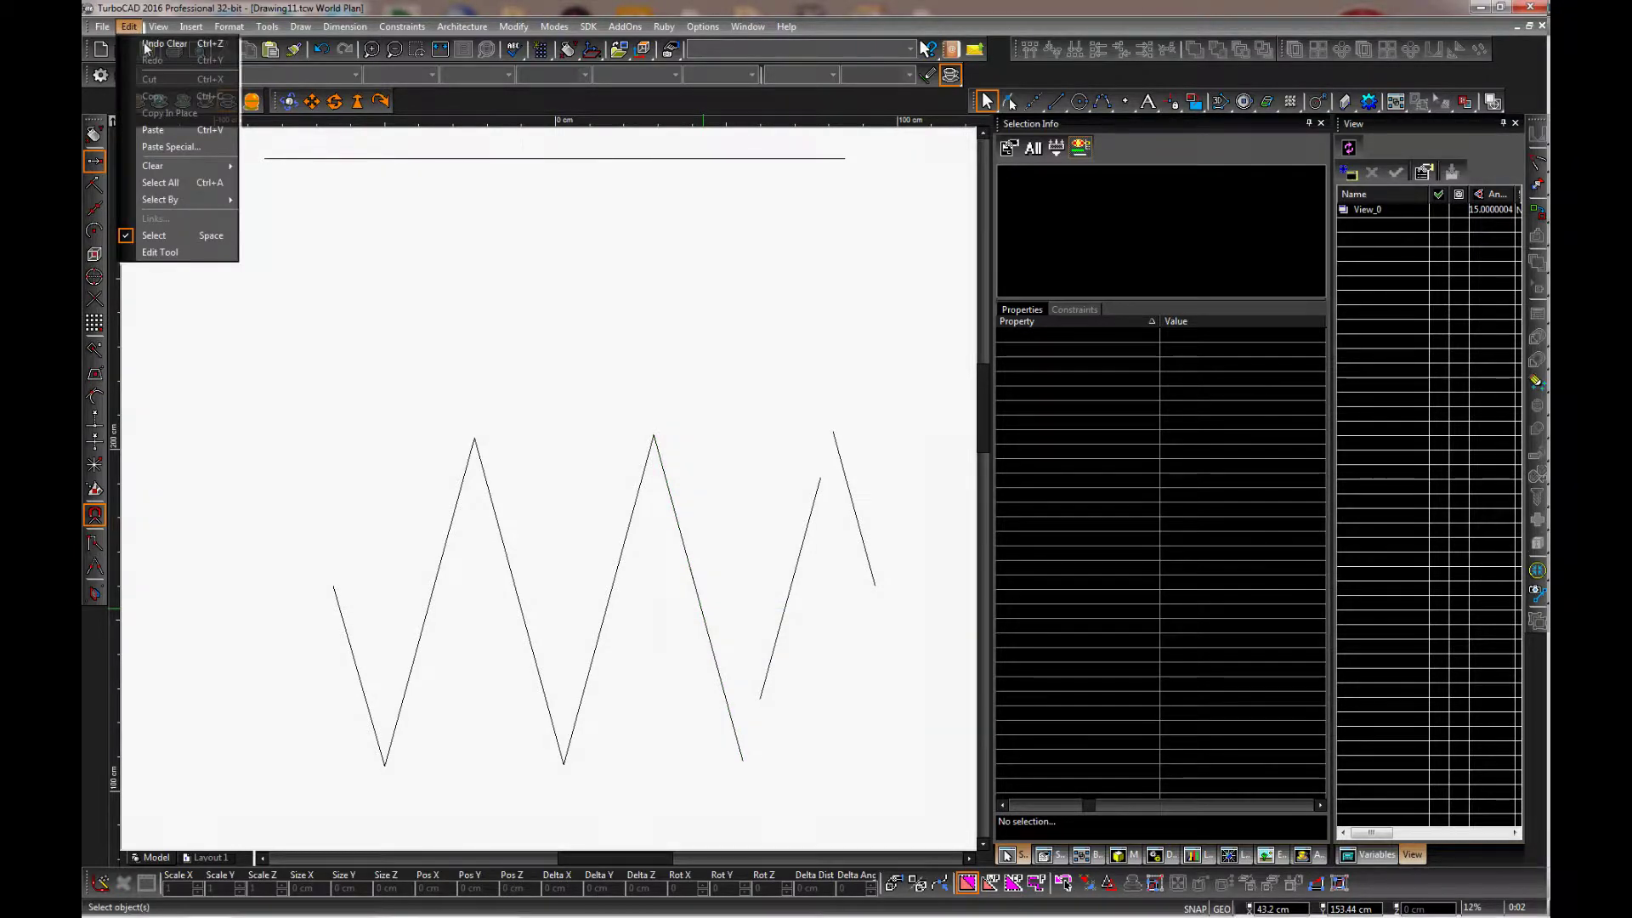
{"action": "left_click", "coordinate": [151, 40]}
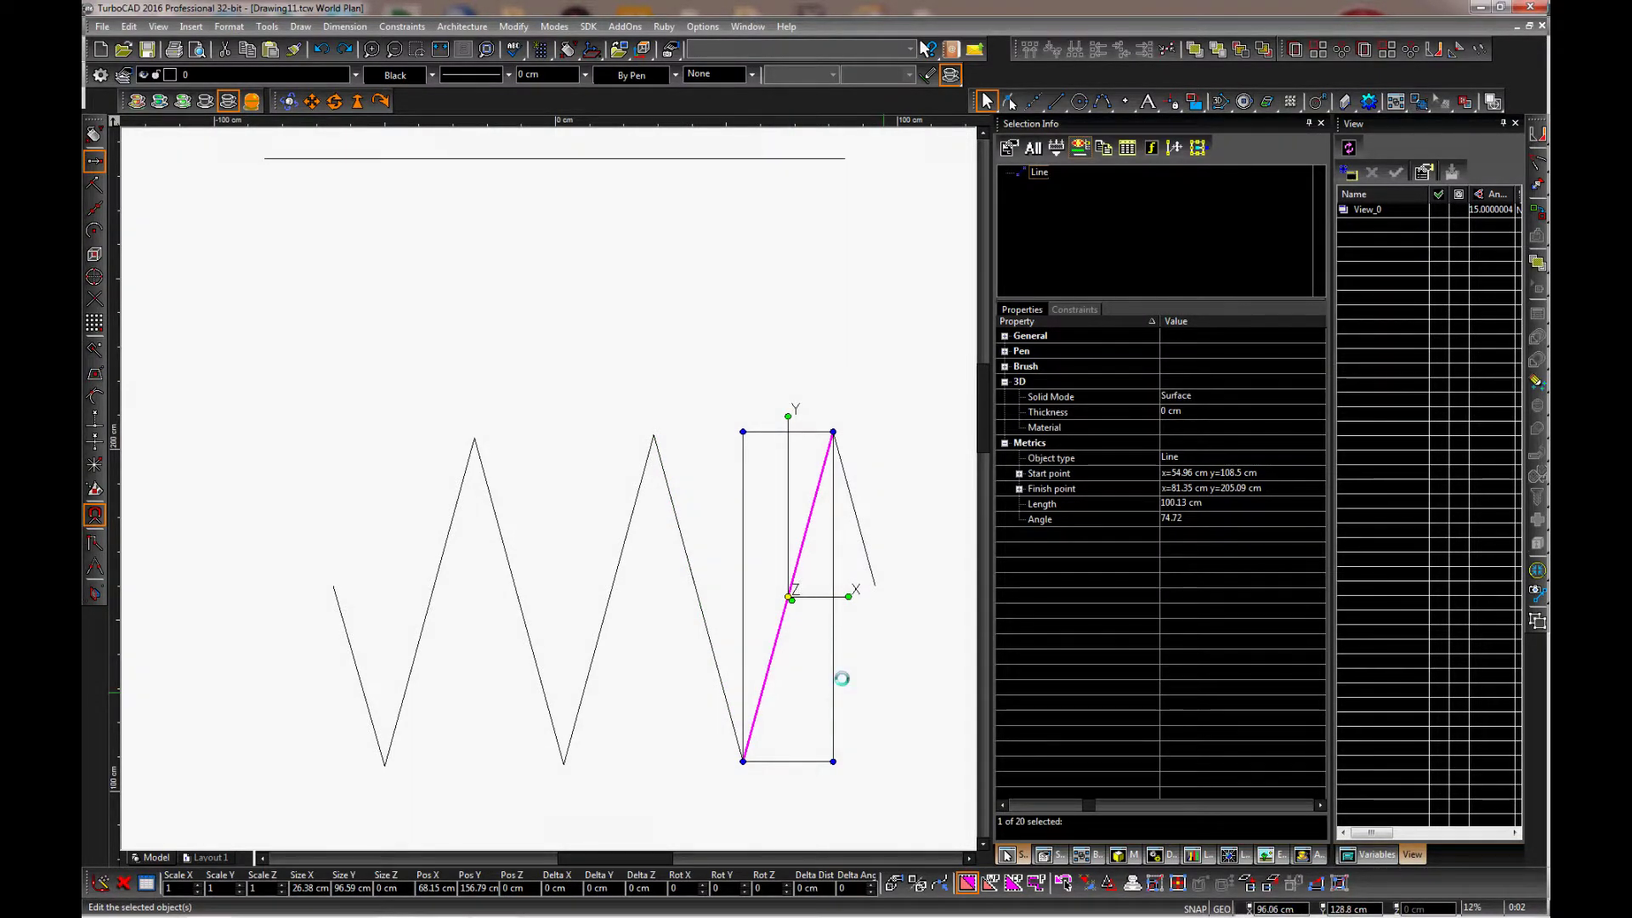
Delete the shorter duplicate lines lying under the last rising flank and the falling flank before it.
{"action": "left_click", "coordinate": [783, 634]}
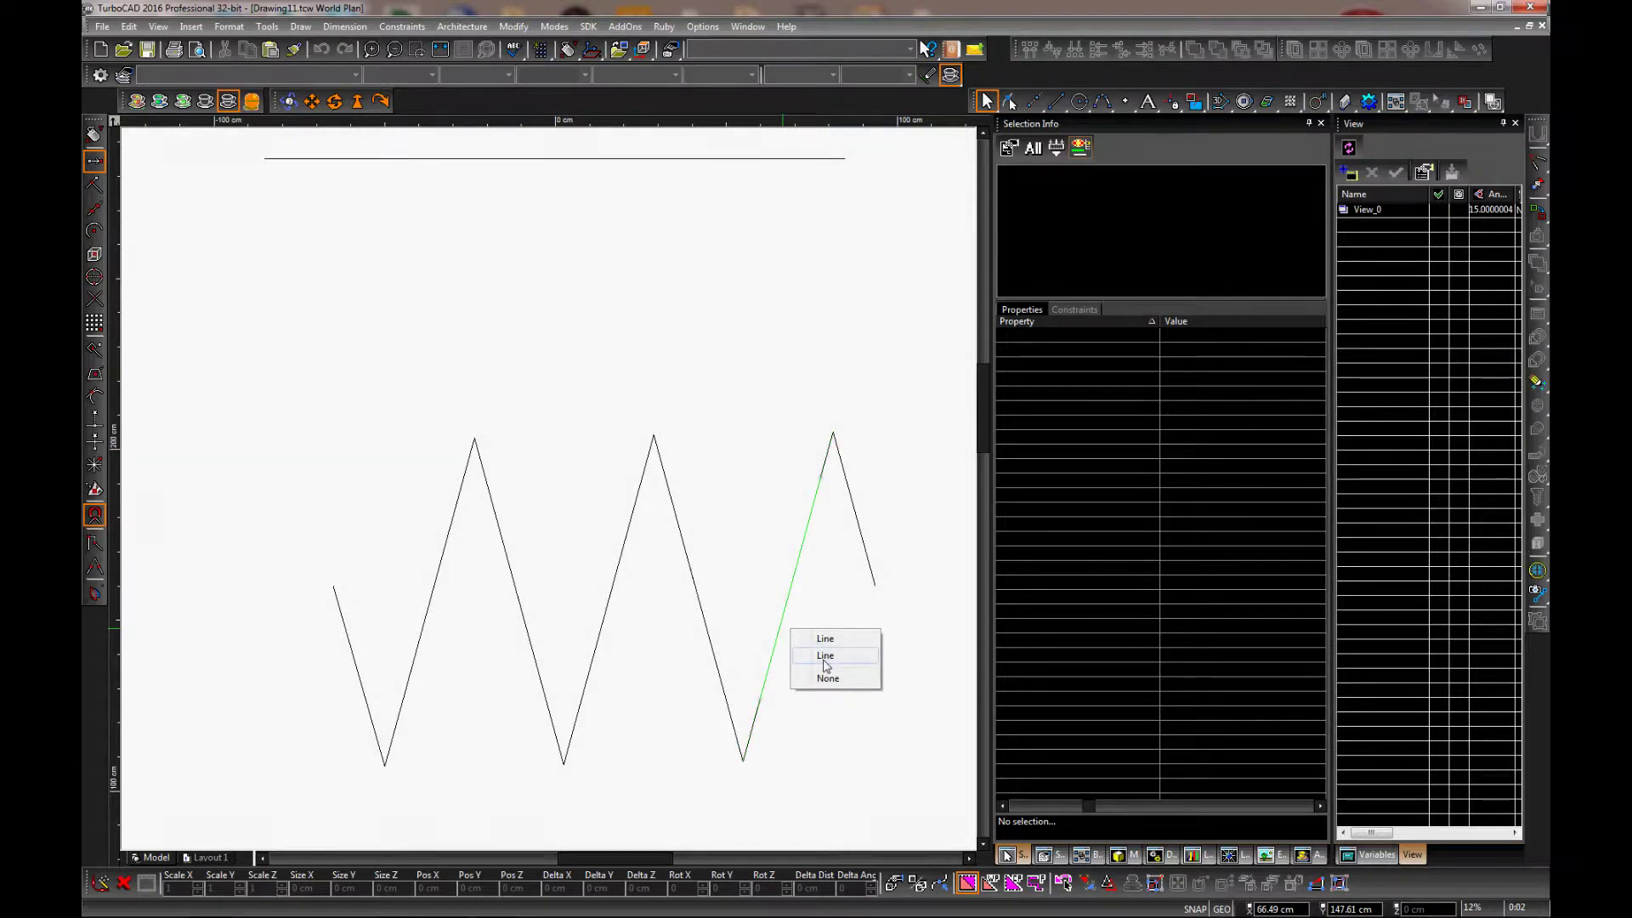
{"action": "left_click", "coordinate": [825, 666]}
{"action": "left_click", "coordinate": [709, 609]}
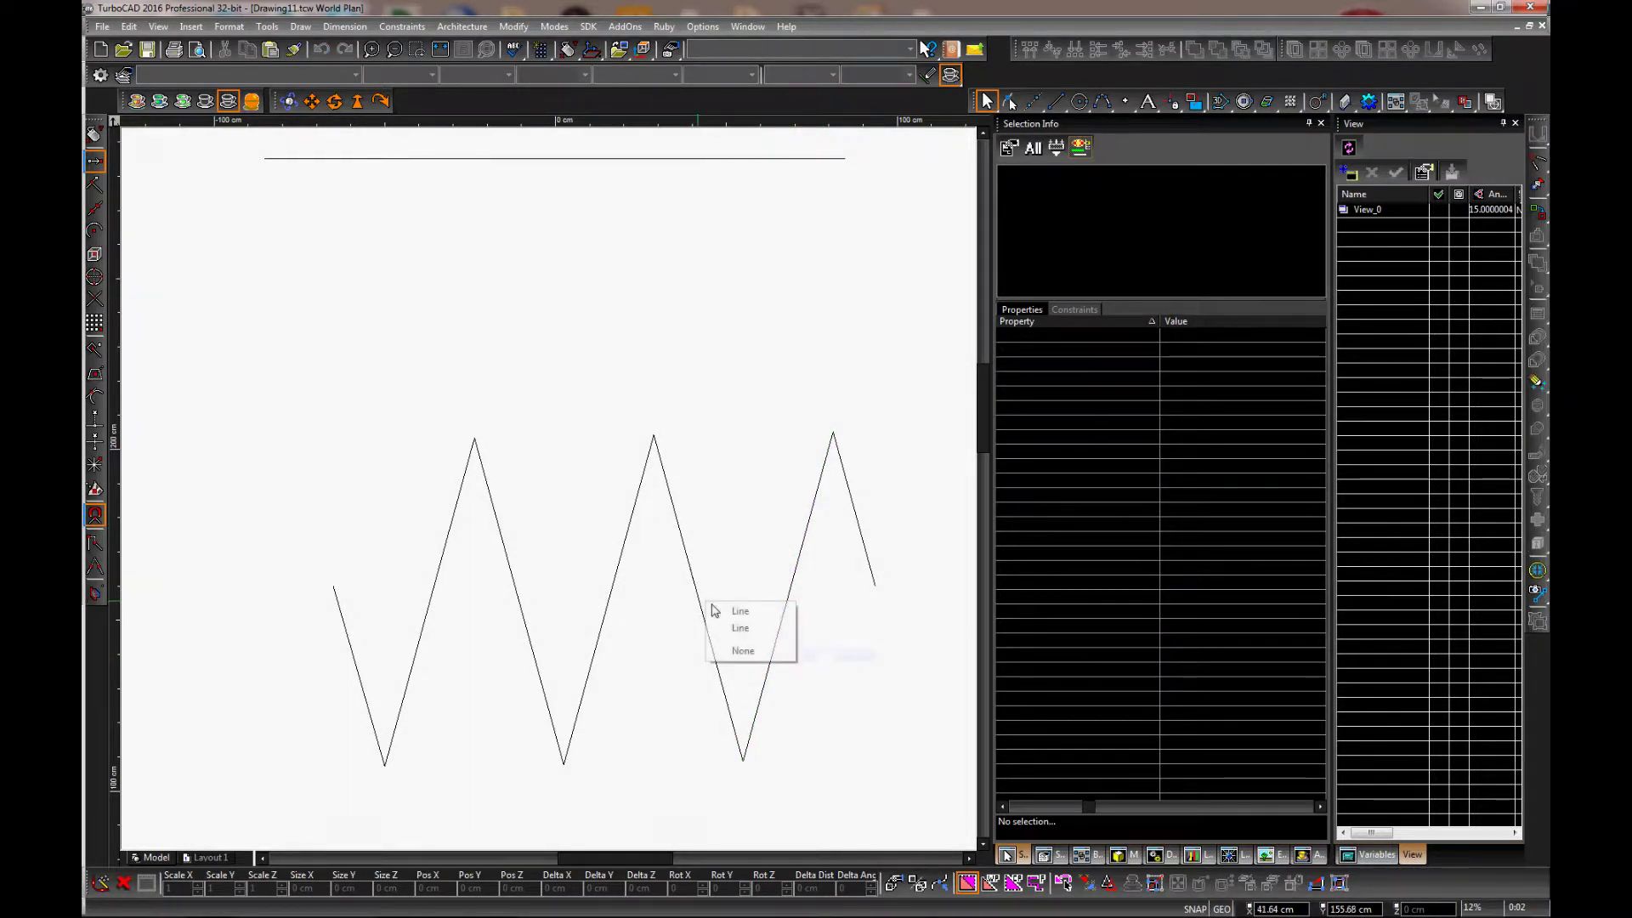
{"action": "left_click", "coordinate": [737, 614]}
Try deleting the line on the rising flank between the second trough and second peak, and undo the deletion.
{"action": "left_click", "coordinate": [604, 619]}
{"action": "key", "text": "Delete"}
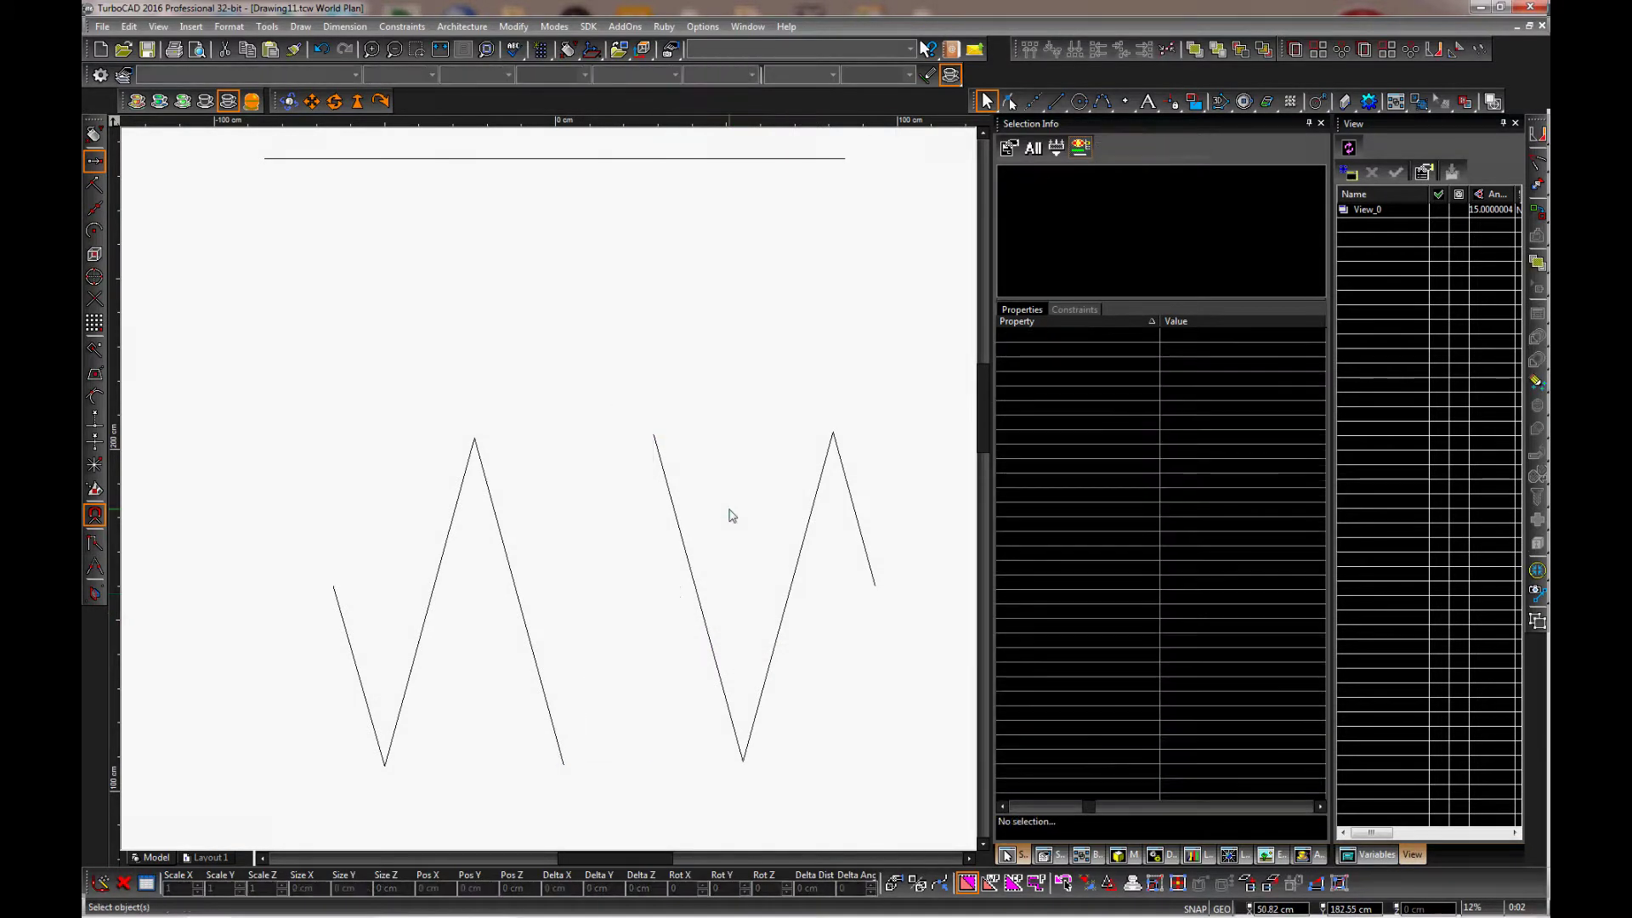
{"action": "left_click", "coordinate": [129, 26]}
{"action": "left_click", "coordinate": [158, 44]}
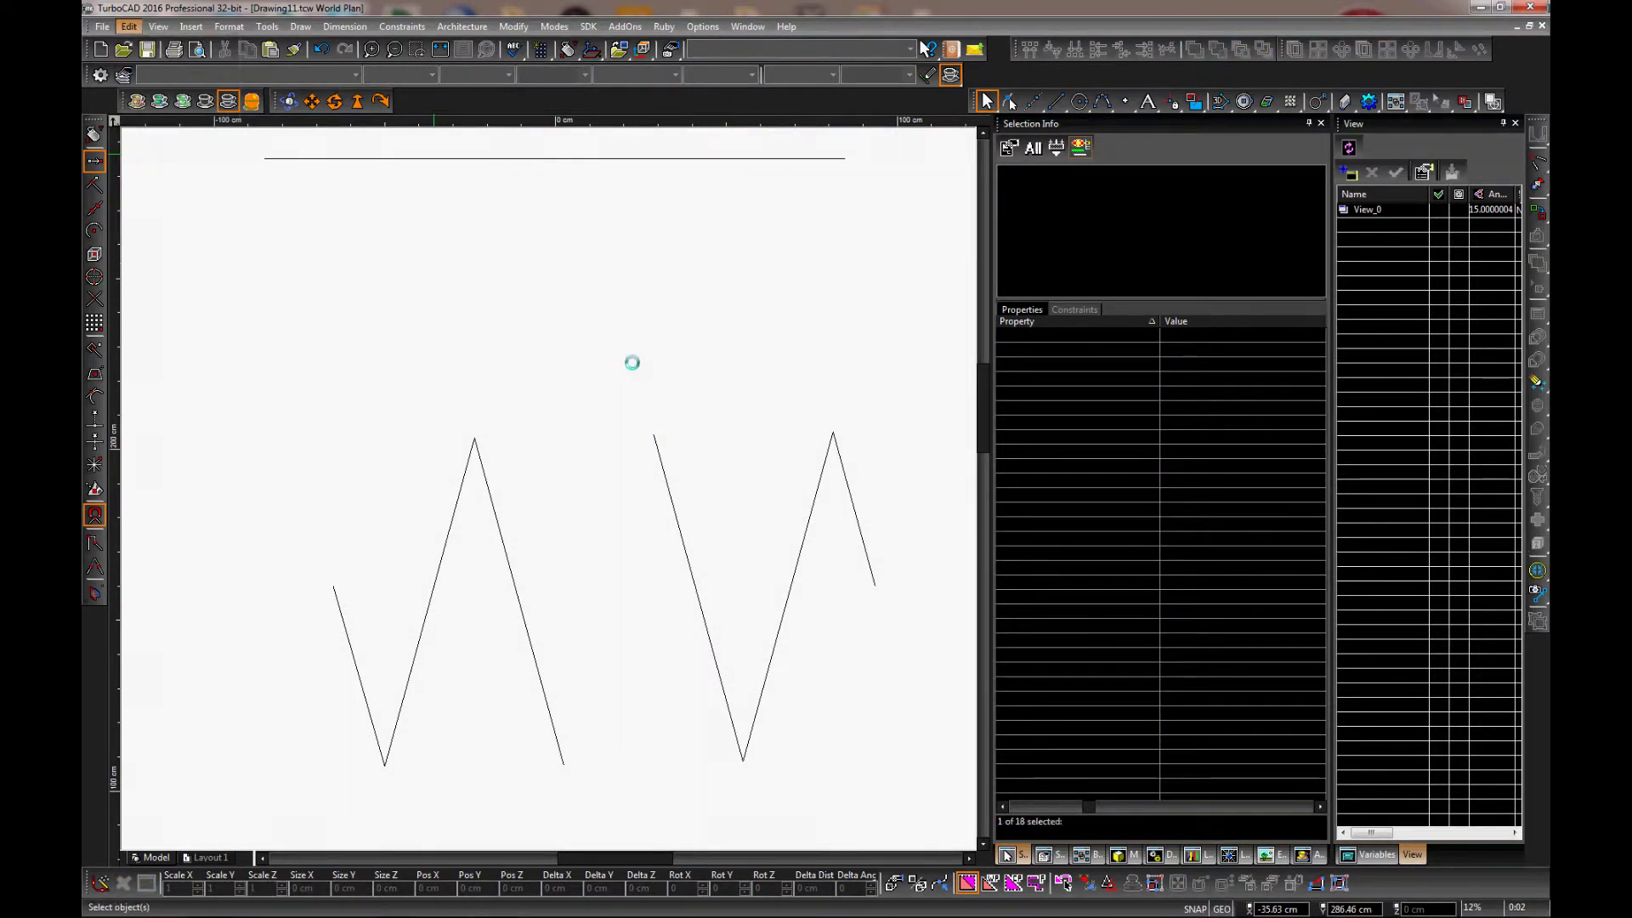
{"action": "scroll", "coordinate": [547, 514], "scroll_direction": "down", "scroll_amount": 3}
{"action": "scroll", "coordinate": [546, 515], "scroll_direction": "up", "scroll_amount": 1}
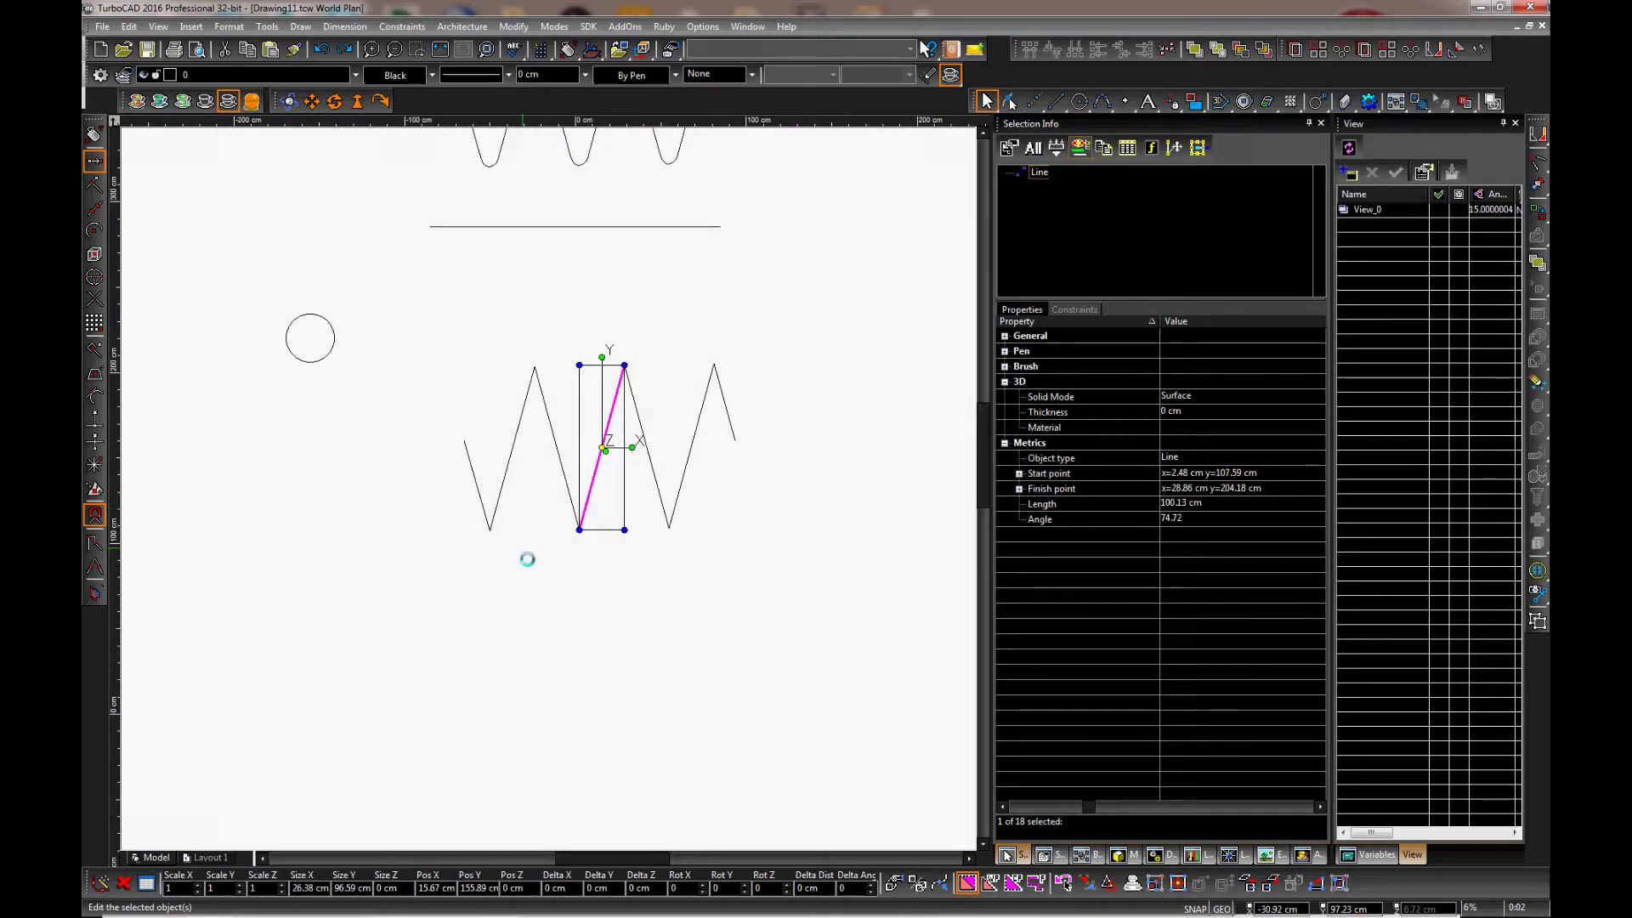
Start a normal rail sweep in solid mode and set its extrude miter style to Crimp.
{"action": "left_click", "coordinate": [528, 557]}
{"action": "scroll", "coordinate": [593, 357], "scroll_direction": "up", "scroll_amount": 1}
{"action": "middle_click_drag", "start_coordinate": [594, 357], "coordinate": [548, 493]}
{"action": "scroll", "coordinate": [519, 495], "scroll_direction": "down", "scroll_amount": 2}
{"action": "scroll", "coordinate": [549, 493], "scroll_direction": "up", "scroll_amount": 1}
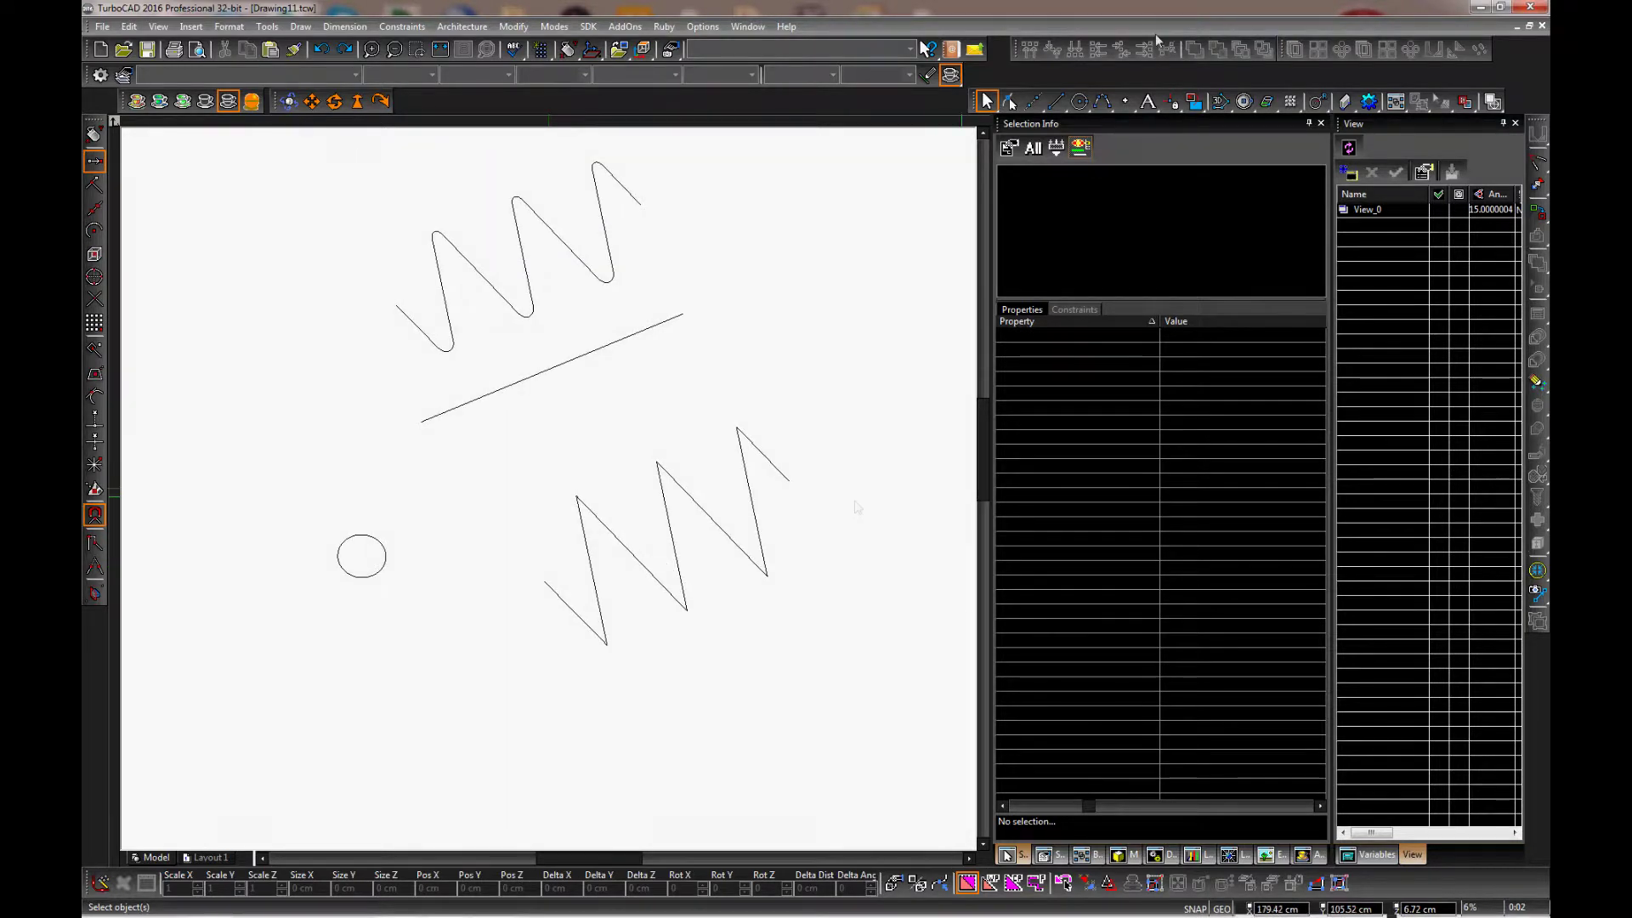
{"action": "left_click", "coordinate": [1265, 102]}
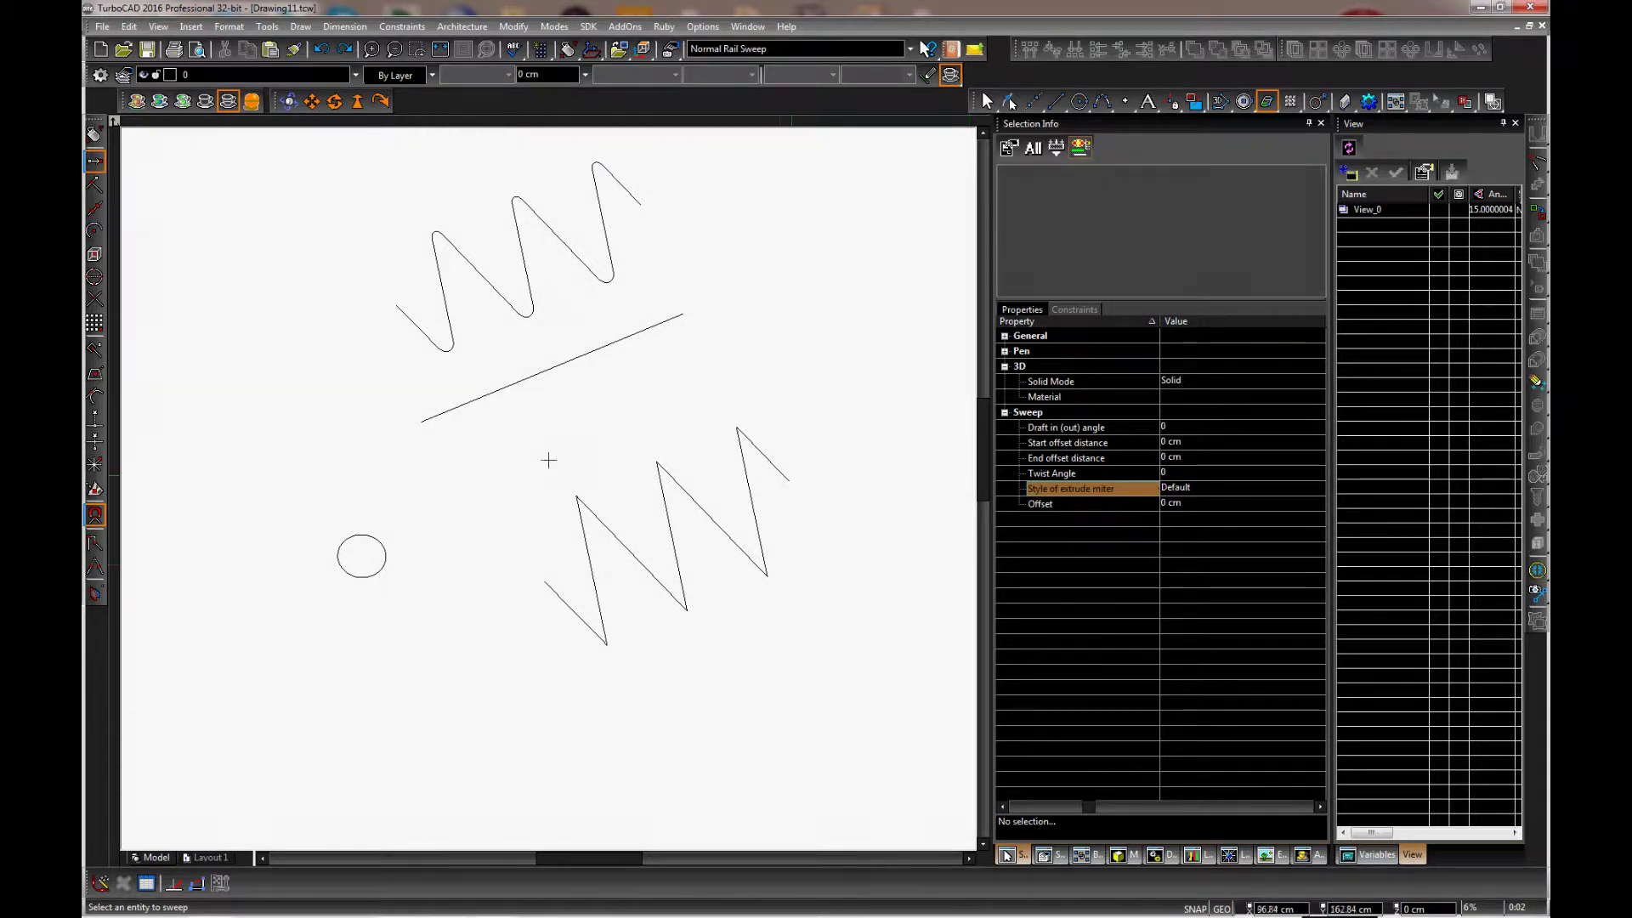
{"action": "left_click", "coordinate": [1182, 489]}
{"action": "left_click", "coordinate": [1187, 528]}
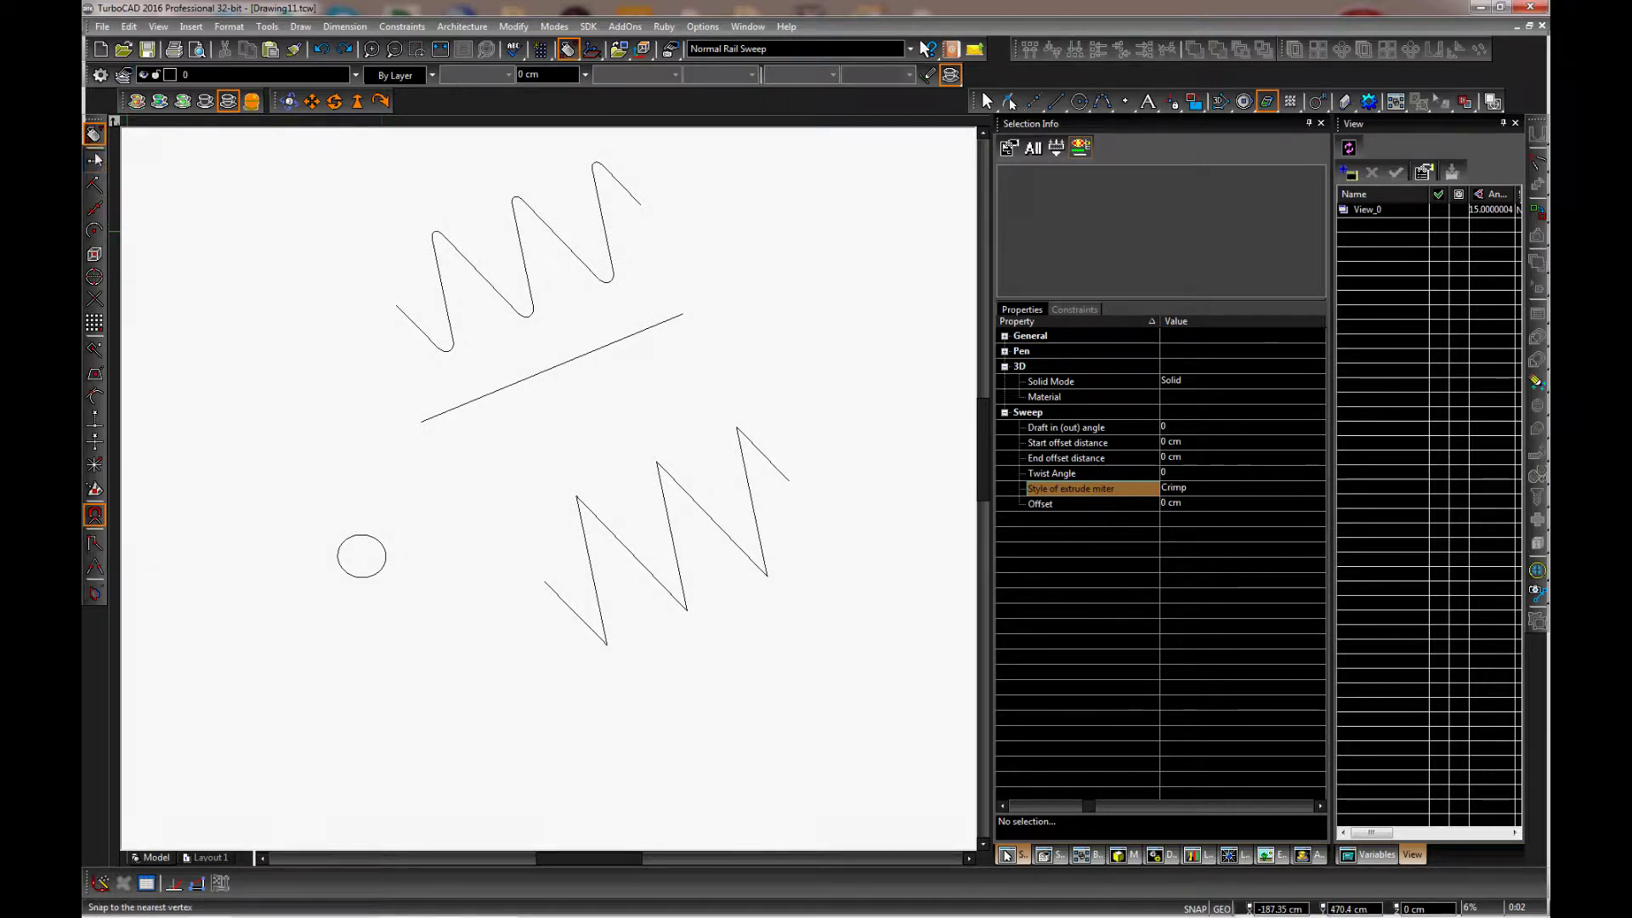
Sweep the circle along the whole sharp-cornered zigzag as a compound path, finish the solid and return to plan view.
{"action": "left_click", "coordinate": [383, 575]}
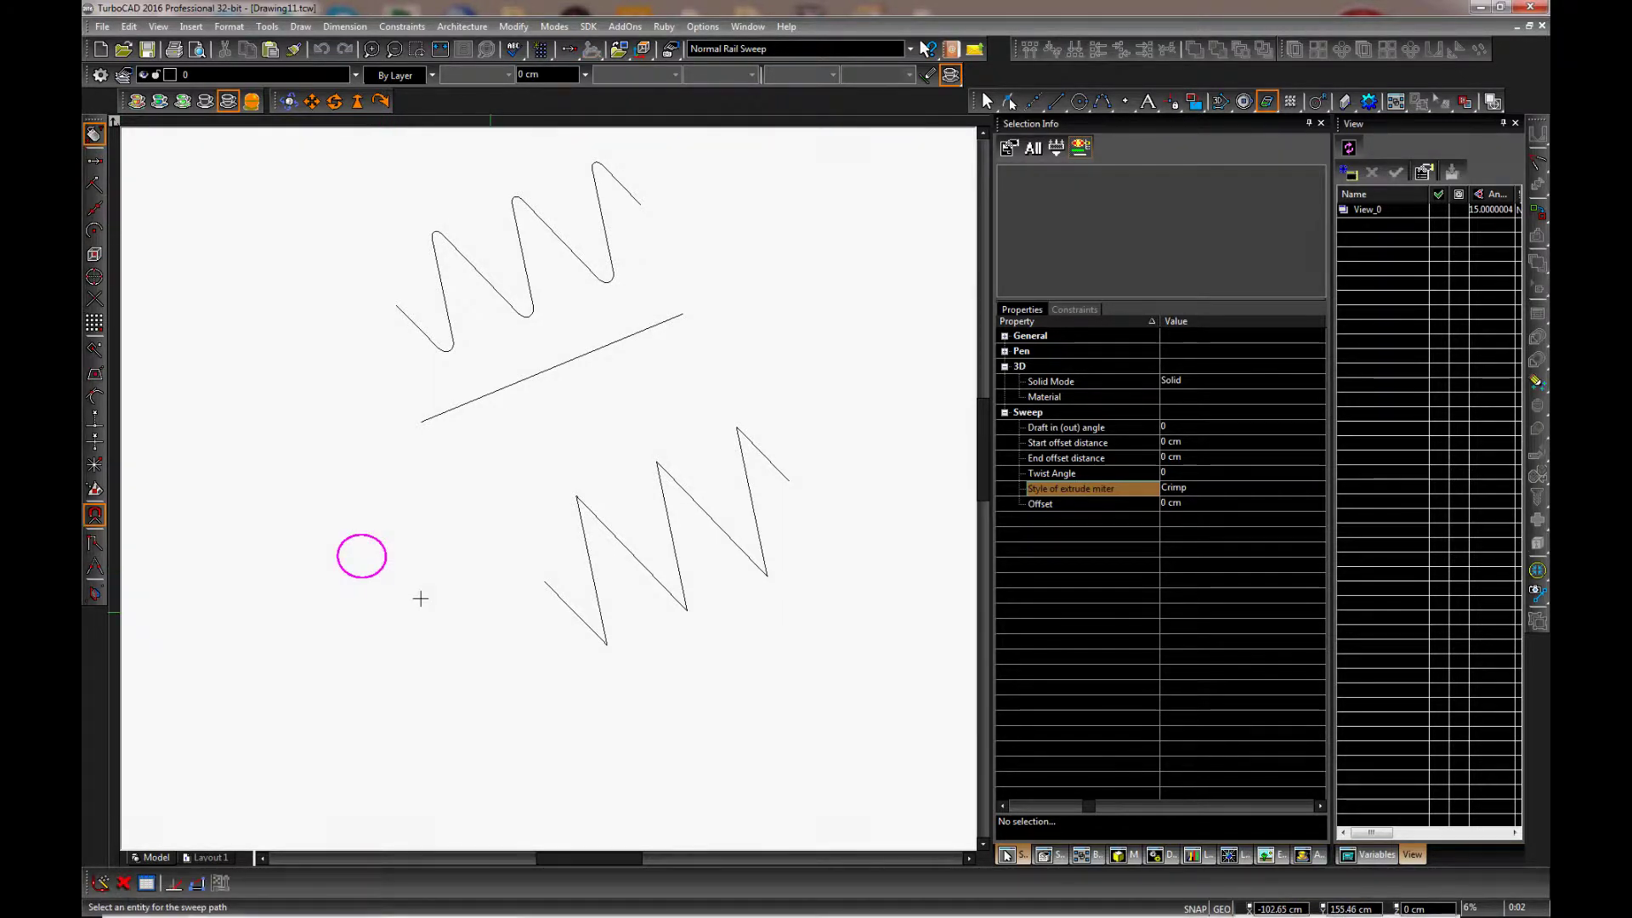
{"action": "right_click", "coordinate": [463, 537]}
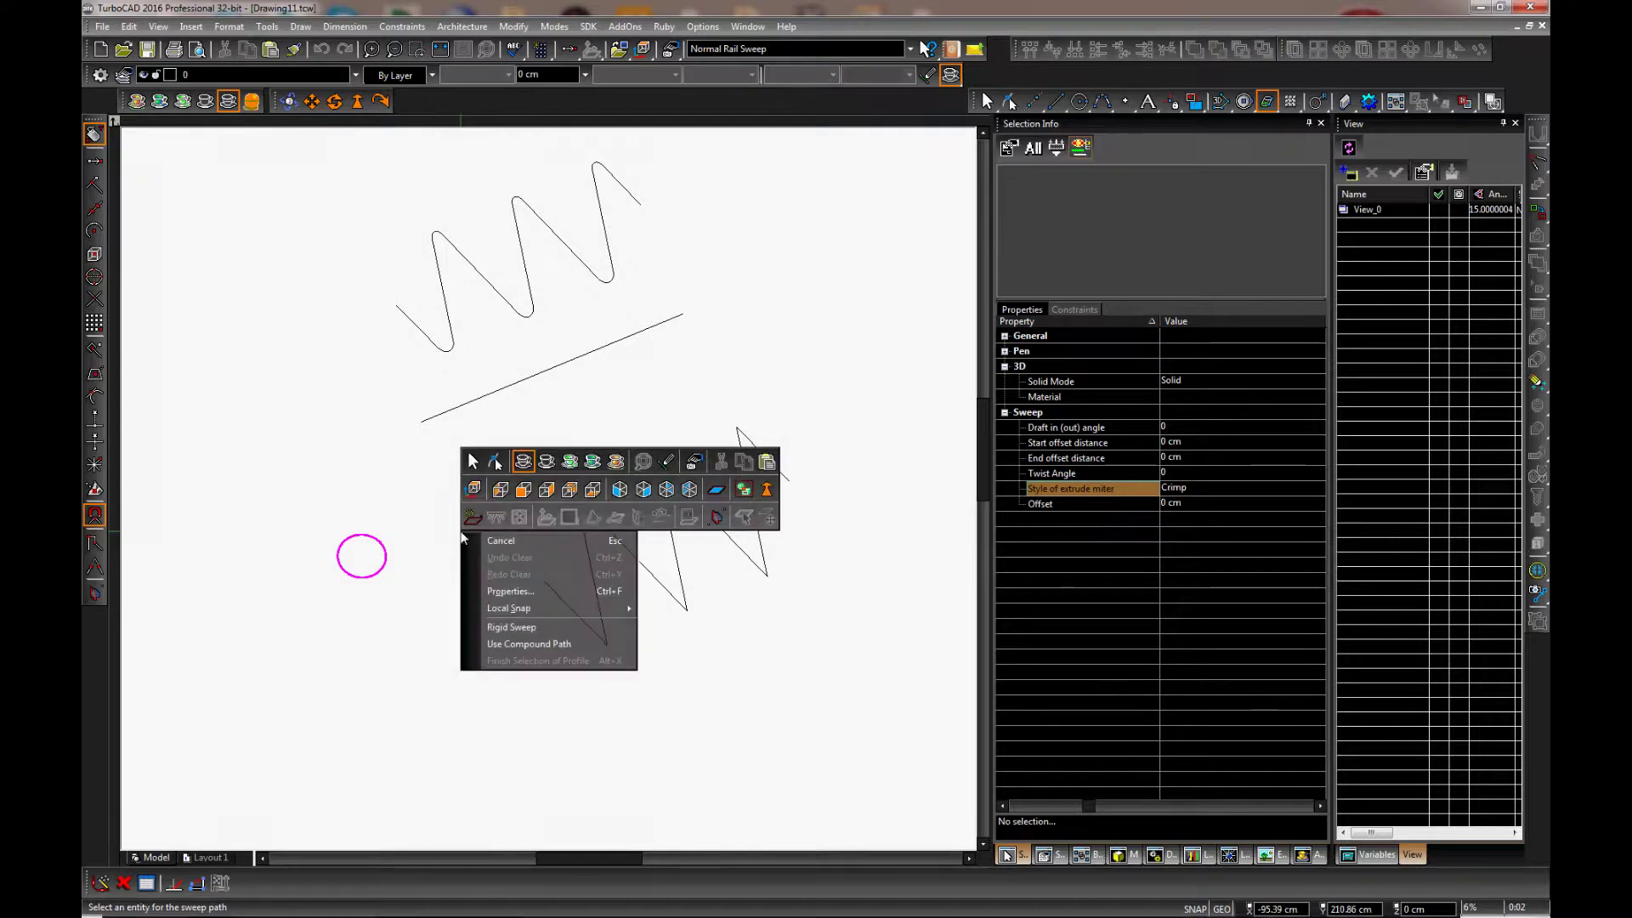
{"action": "left_click", "coordinate": [523, 643]}
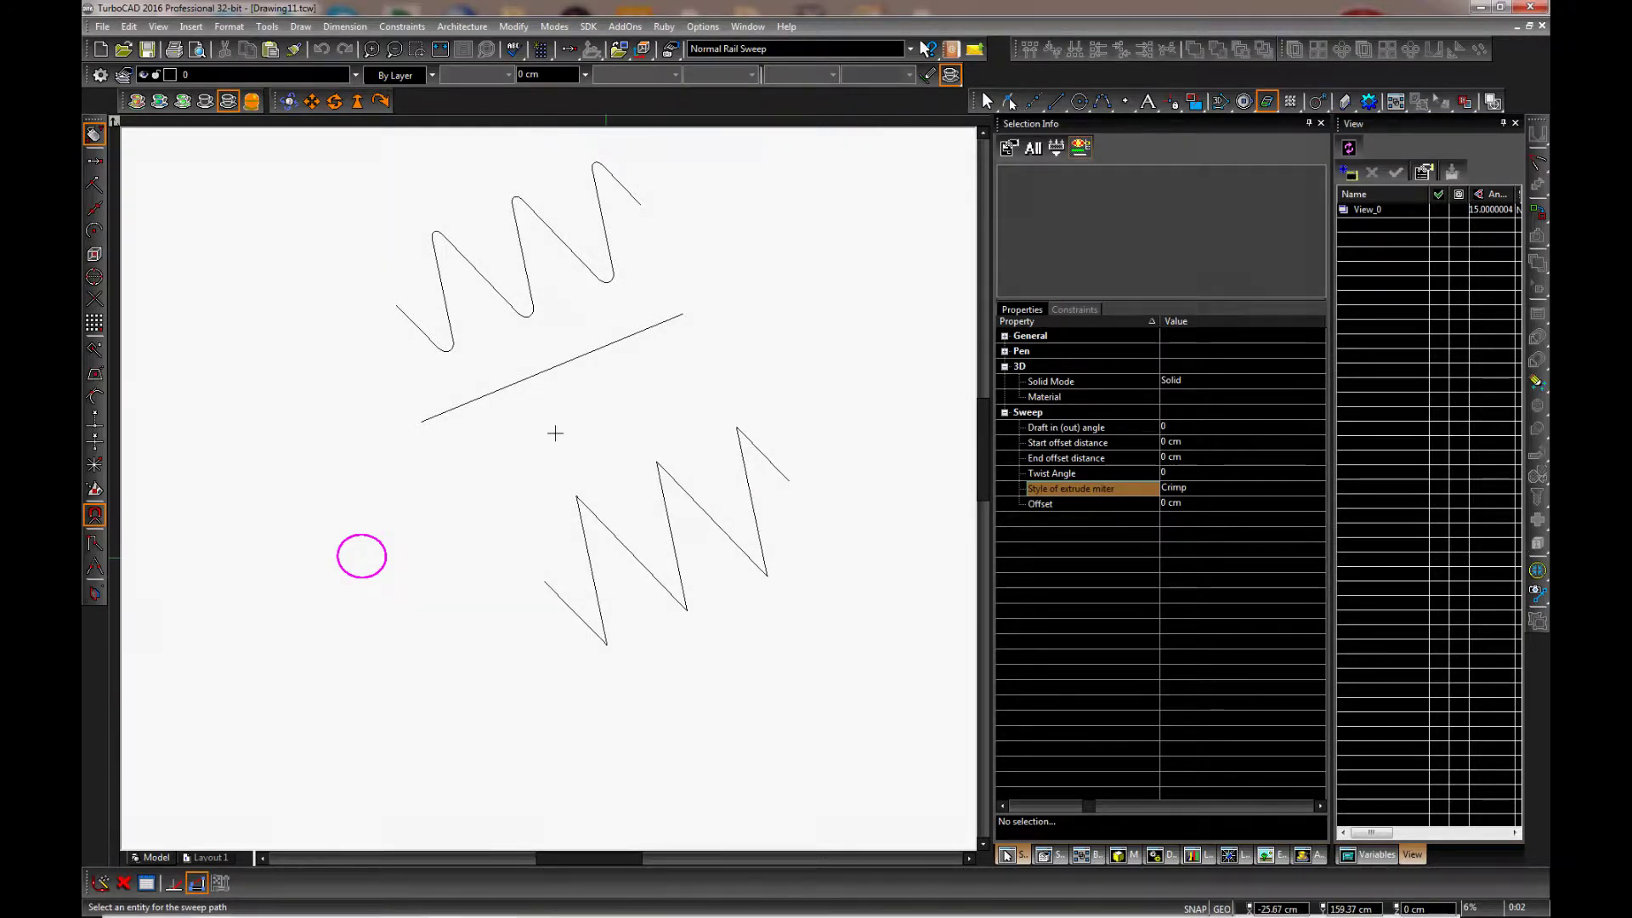
{"action": "left_click", "coordinate": [576, 613]}
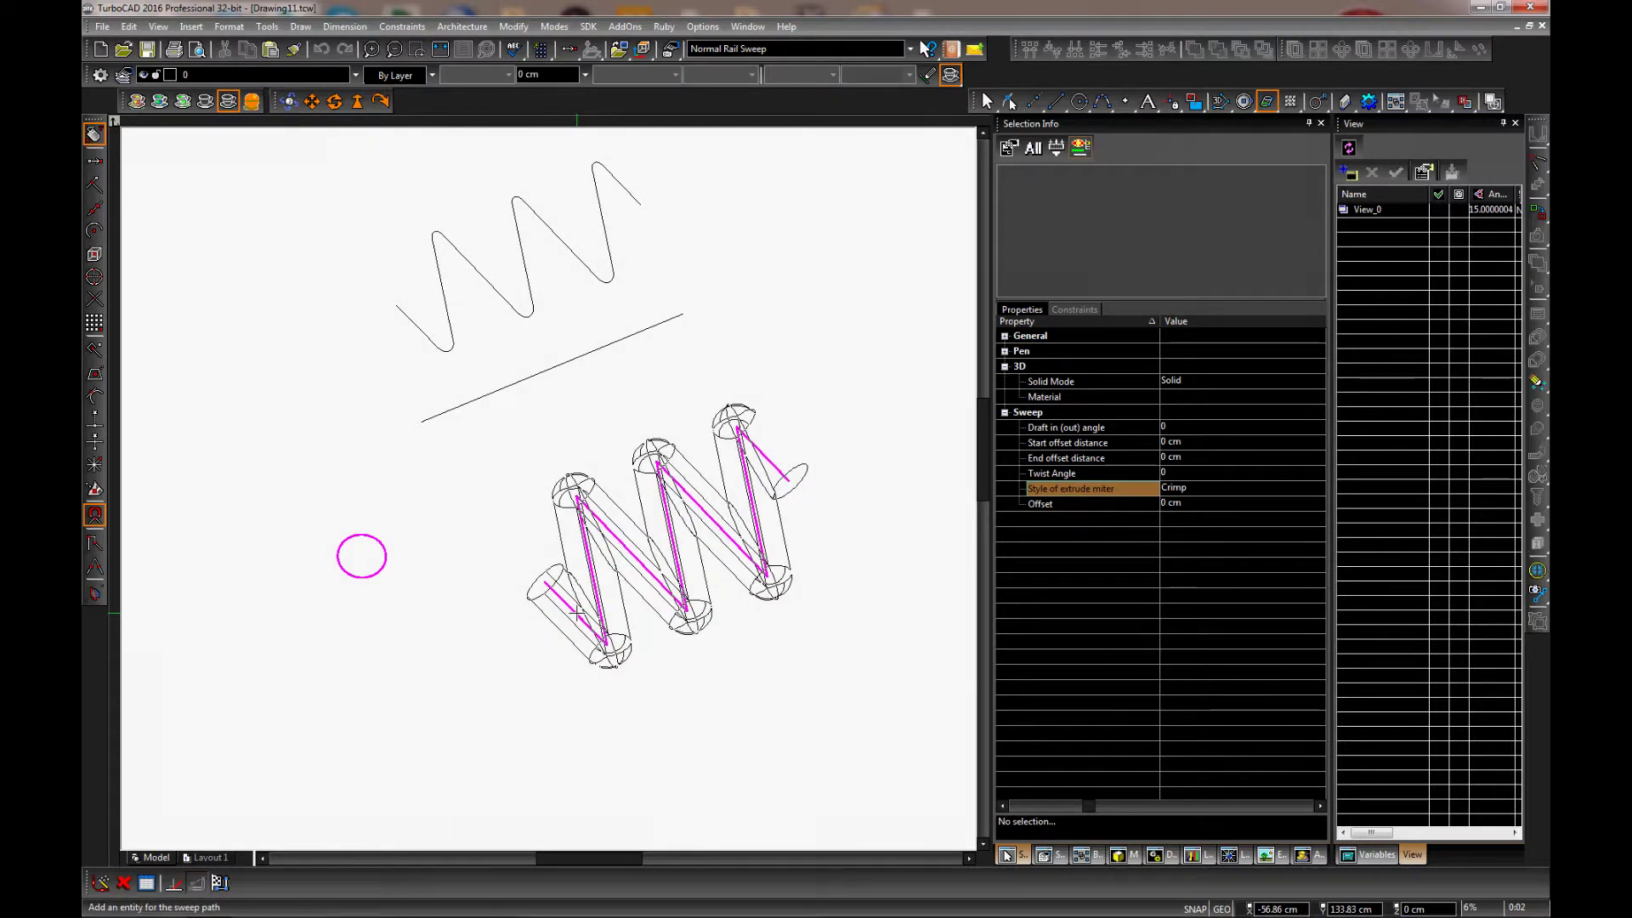
{"action": "key", "text": "Return"}
{"action": "middle_click_drag", "start_coordinate": [598, 568], "coordinate": [692, 707], "text": "shift"}
{"action": "right_click", "coordinate": [712, 398]}
{"action": "left_click", "coordinate": [752, 357]}
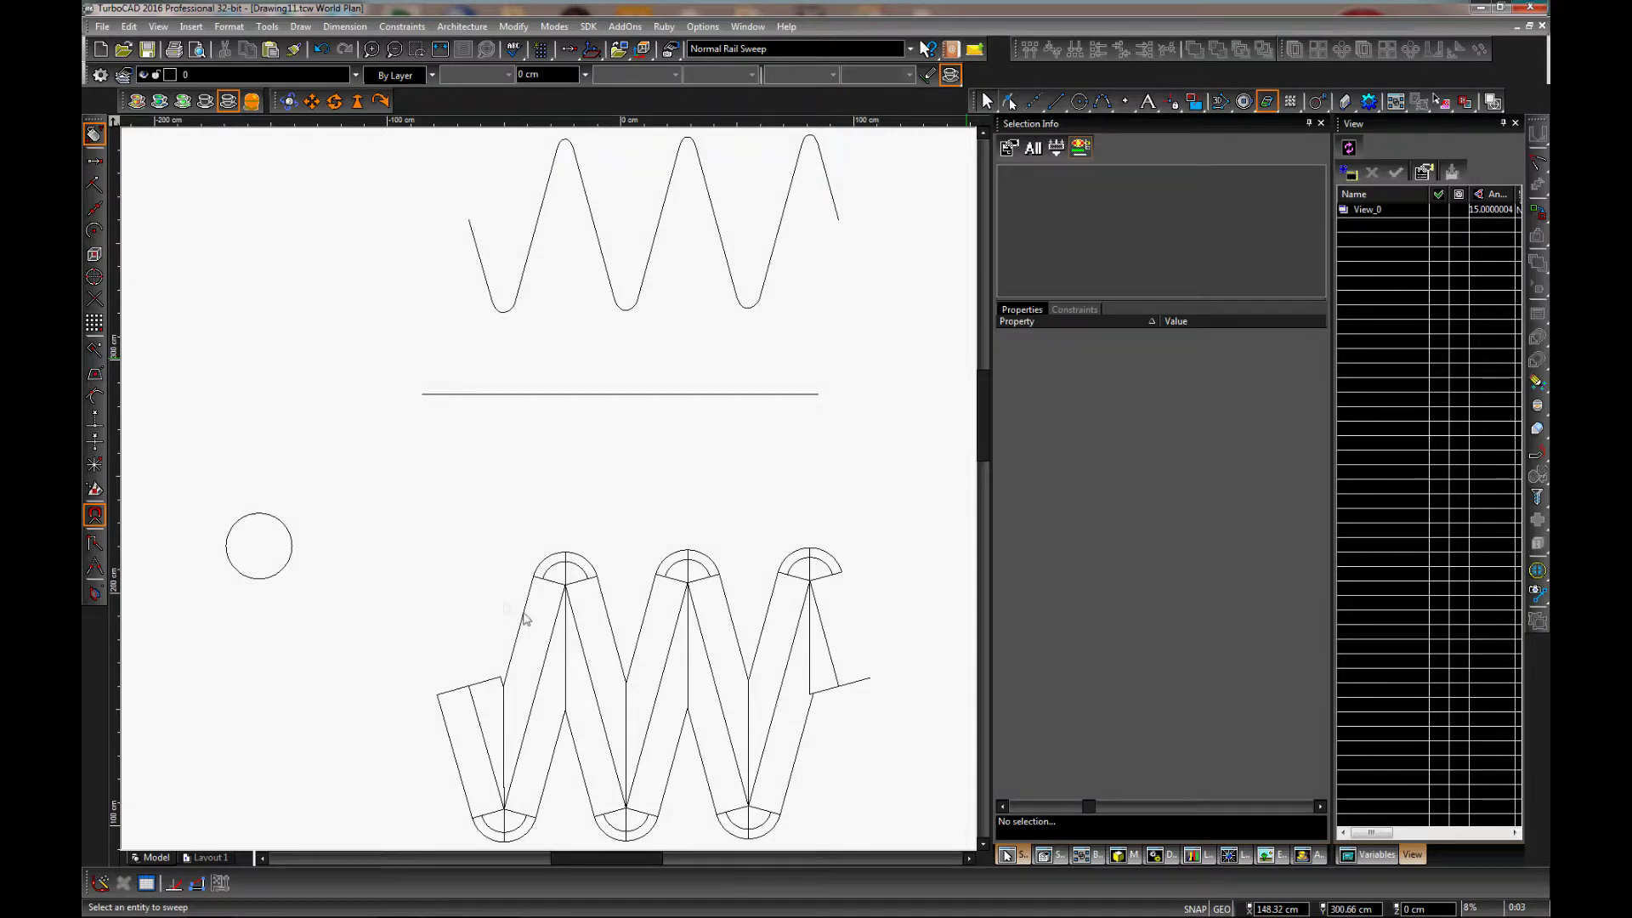
Select the swept zigzag and set its extrude miter style to Default.
{"action": "left_click", "coordinate": [525, 613]}
{"action": "left_click", "coordinate": [1202, 492]}
{"action": "left_click", "coordinate": [1196, 501]}
{"action": "key", "text": "minus"}
Try changing the swept zigzag's extrude miter style to Bend and dismiss the warning.
{"action": "left_click", "coordinate": [1185, 490]}
{"action": "left_click", "coordinate": [1211, 522]}
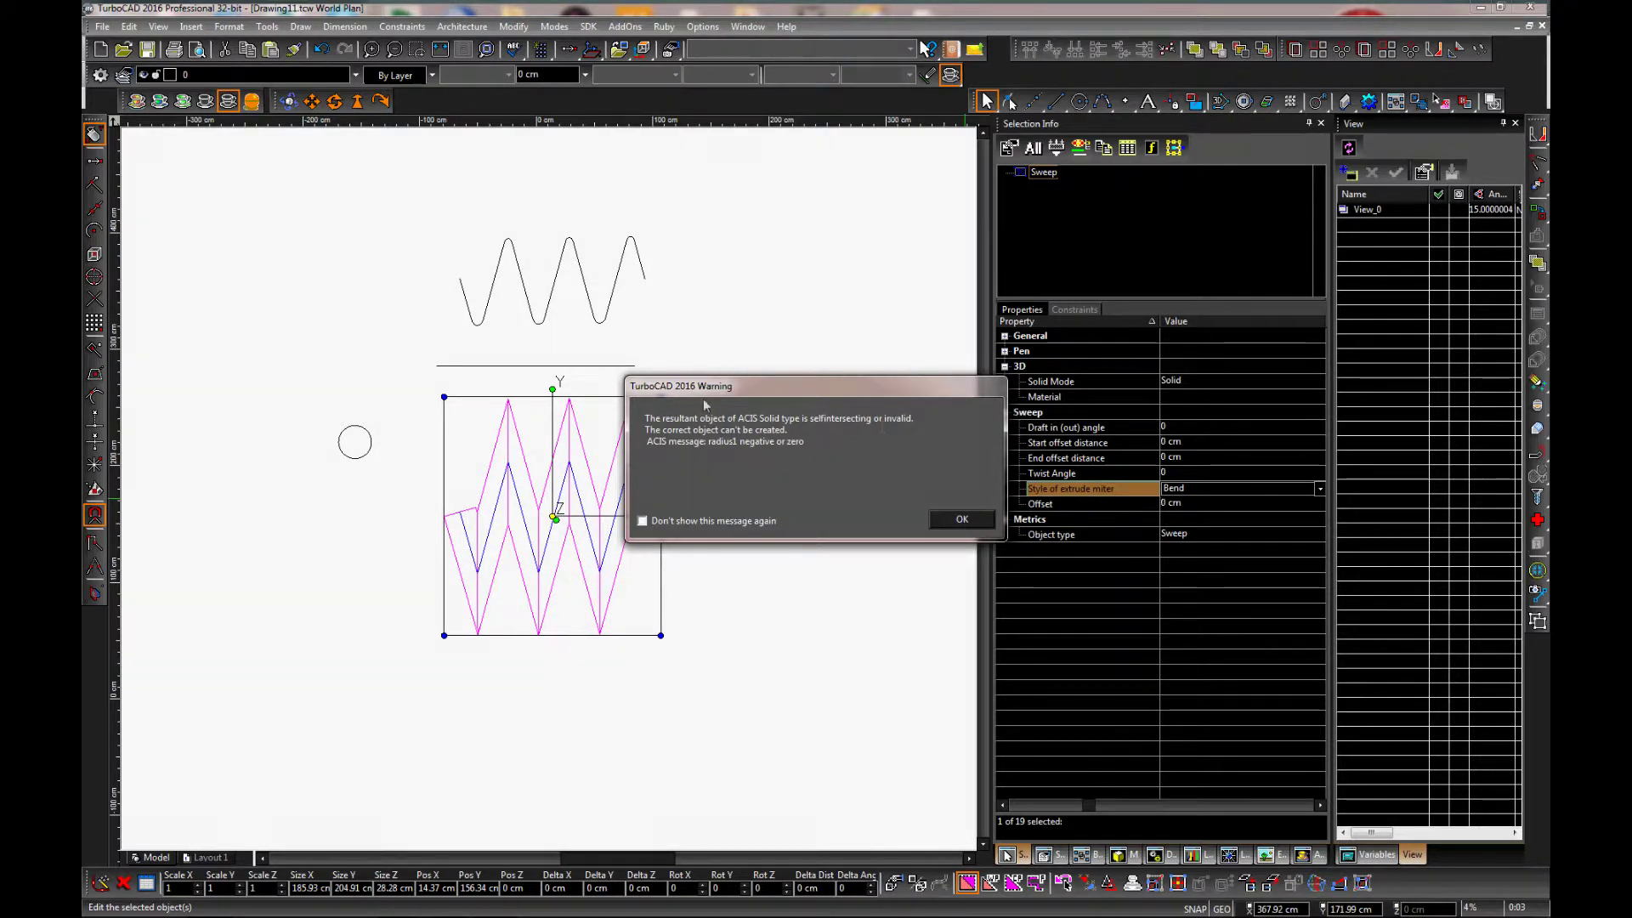
{"action": "left_click", "coordinate": [942, 523]}
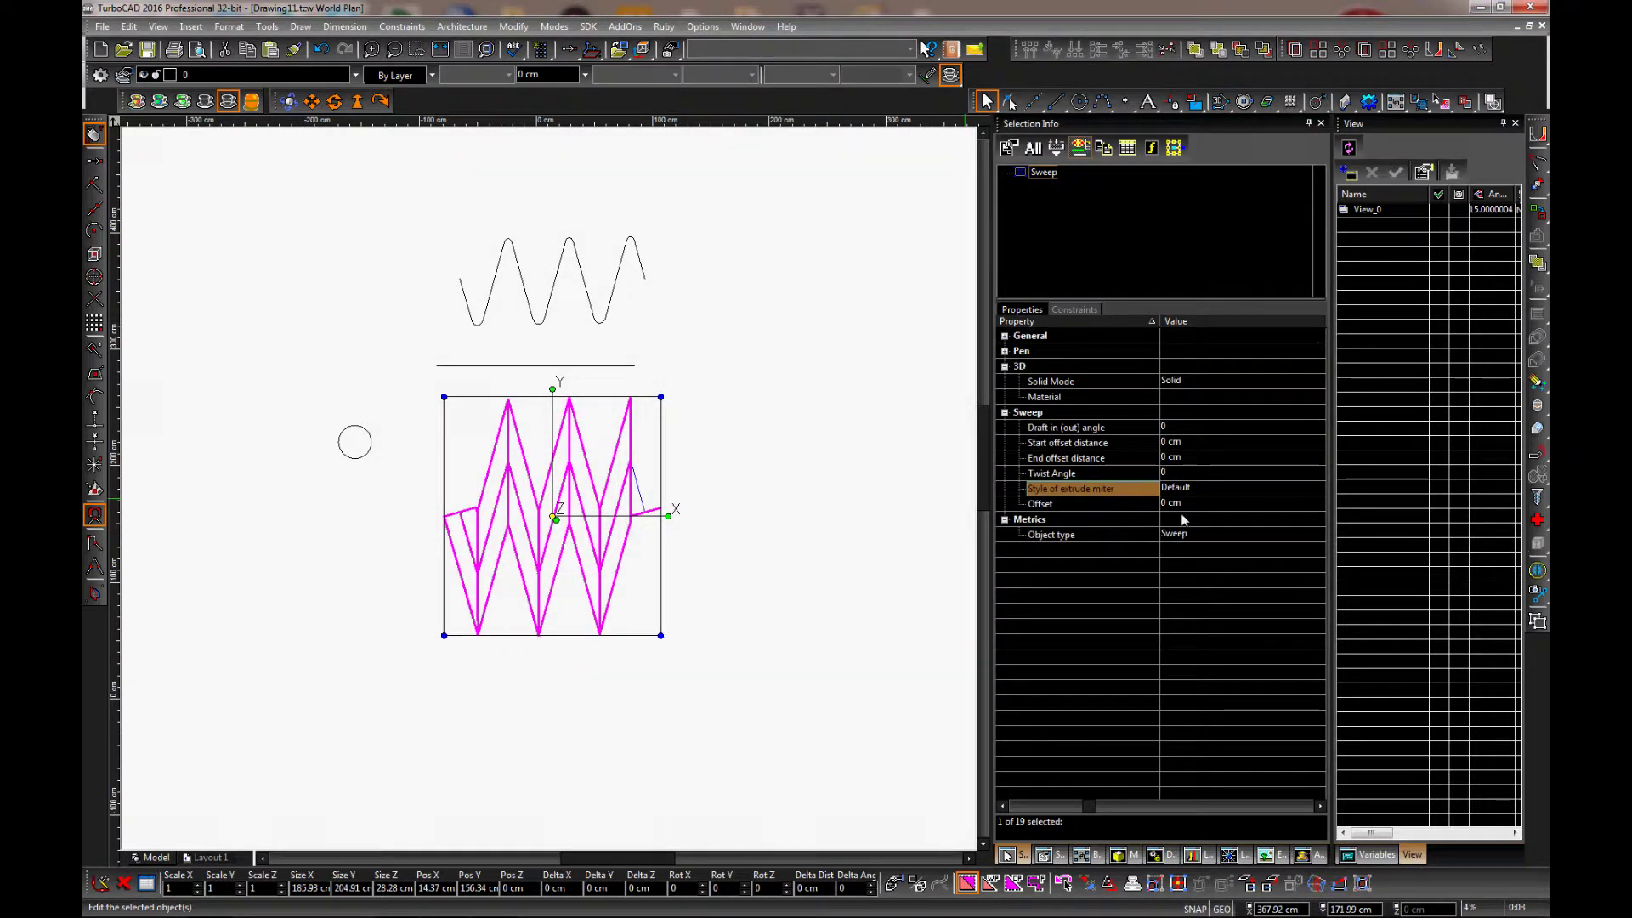
Reselect the sweep and try setting its corners to Bend in the sweep shape properties.
{"action": "left_click", "coordinate": [1201, 492]}
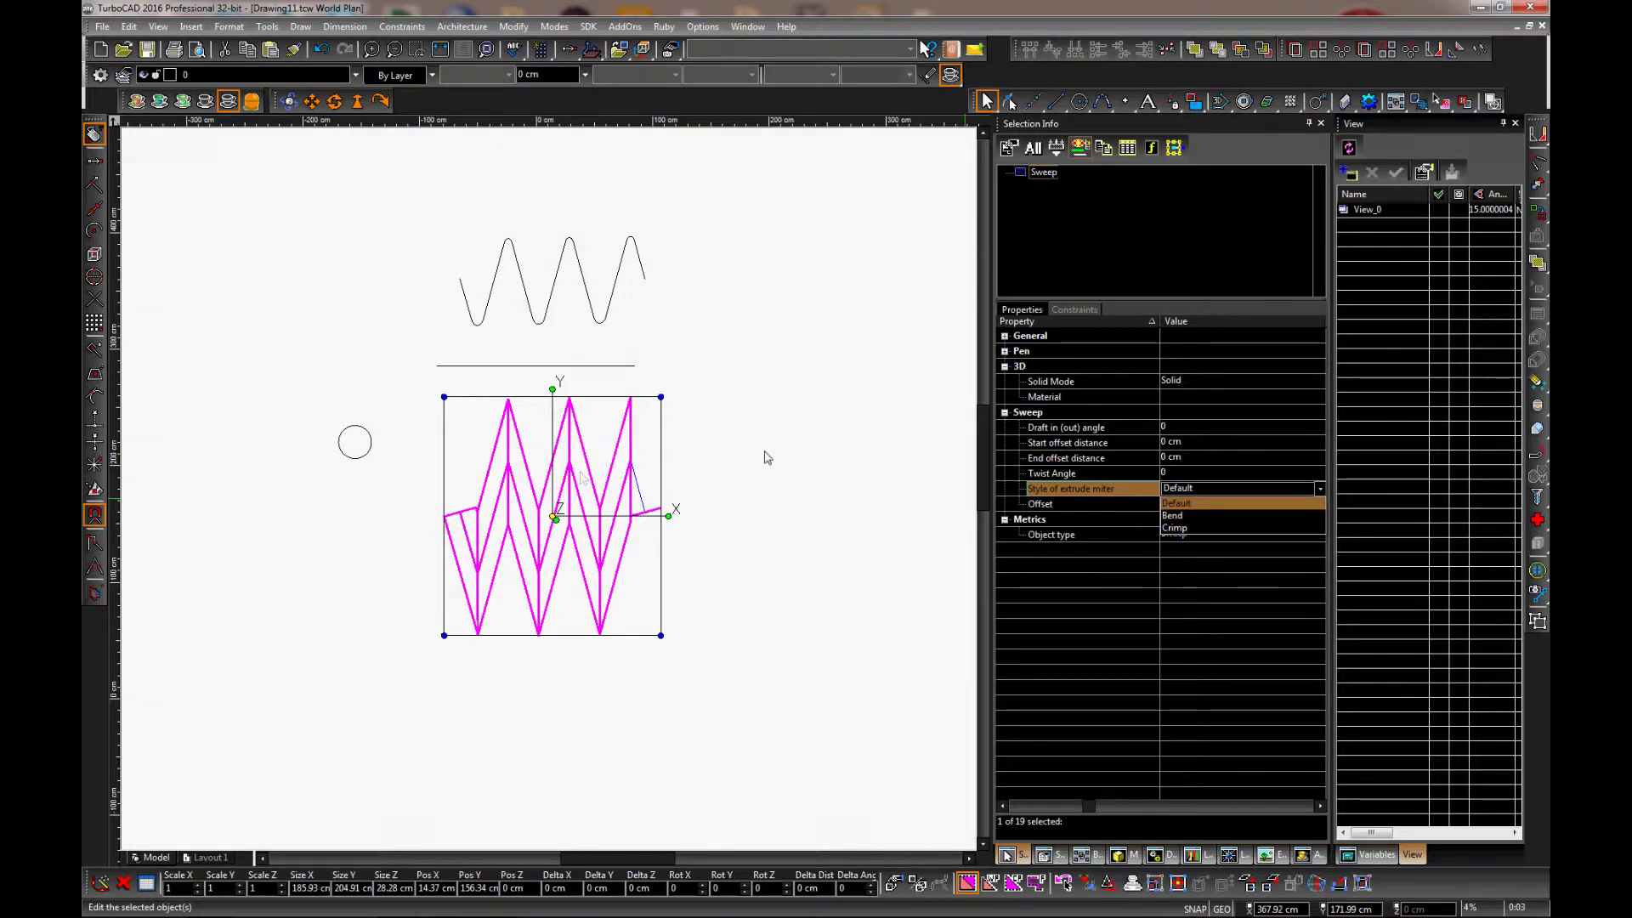
{"action": "left_click", "coordinate": [628, 527]}
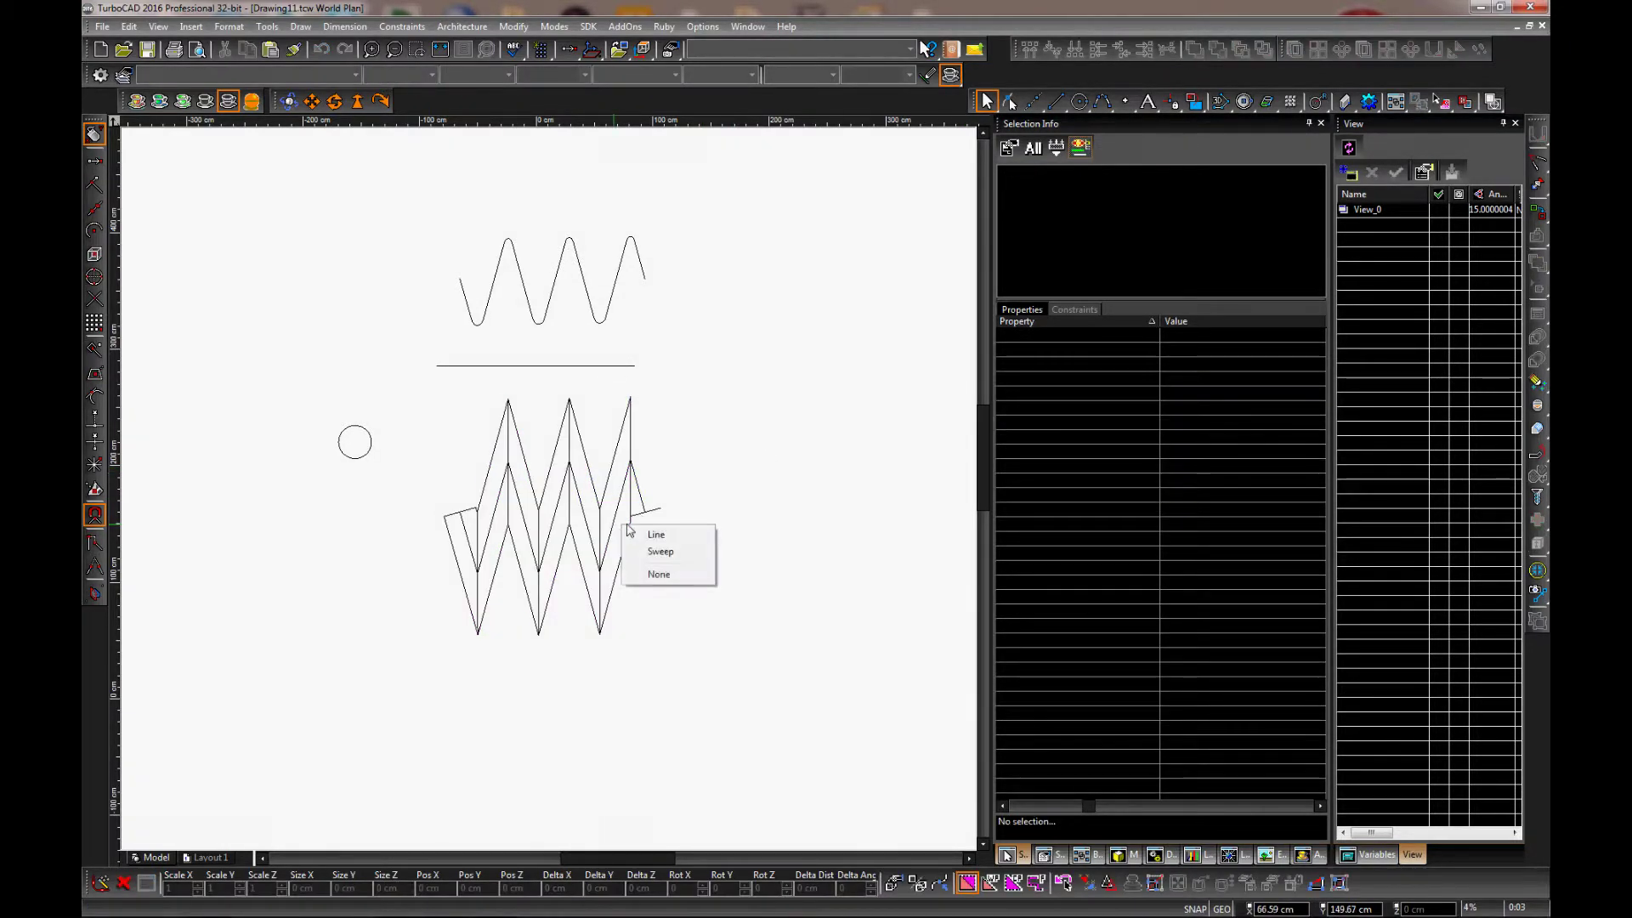
{"action": "left_click", "coordinate": [660, 551]}
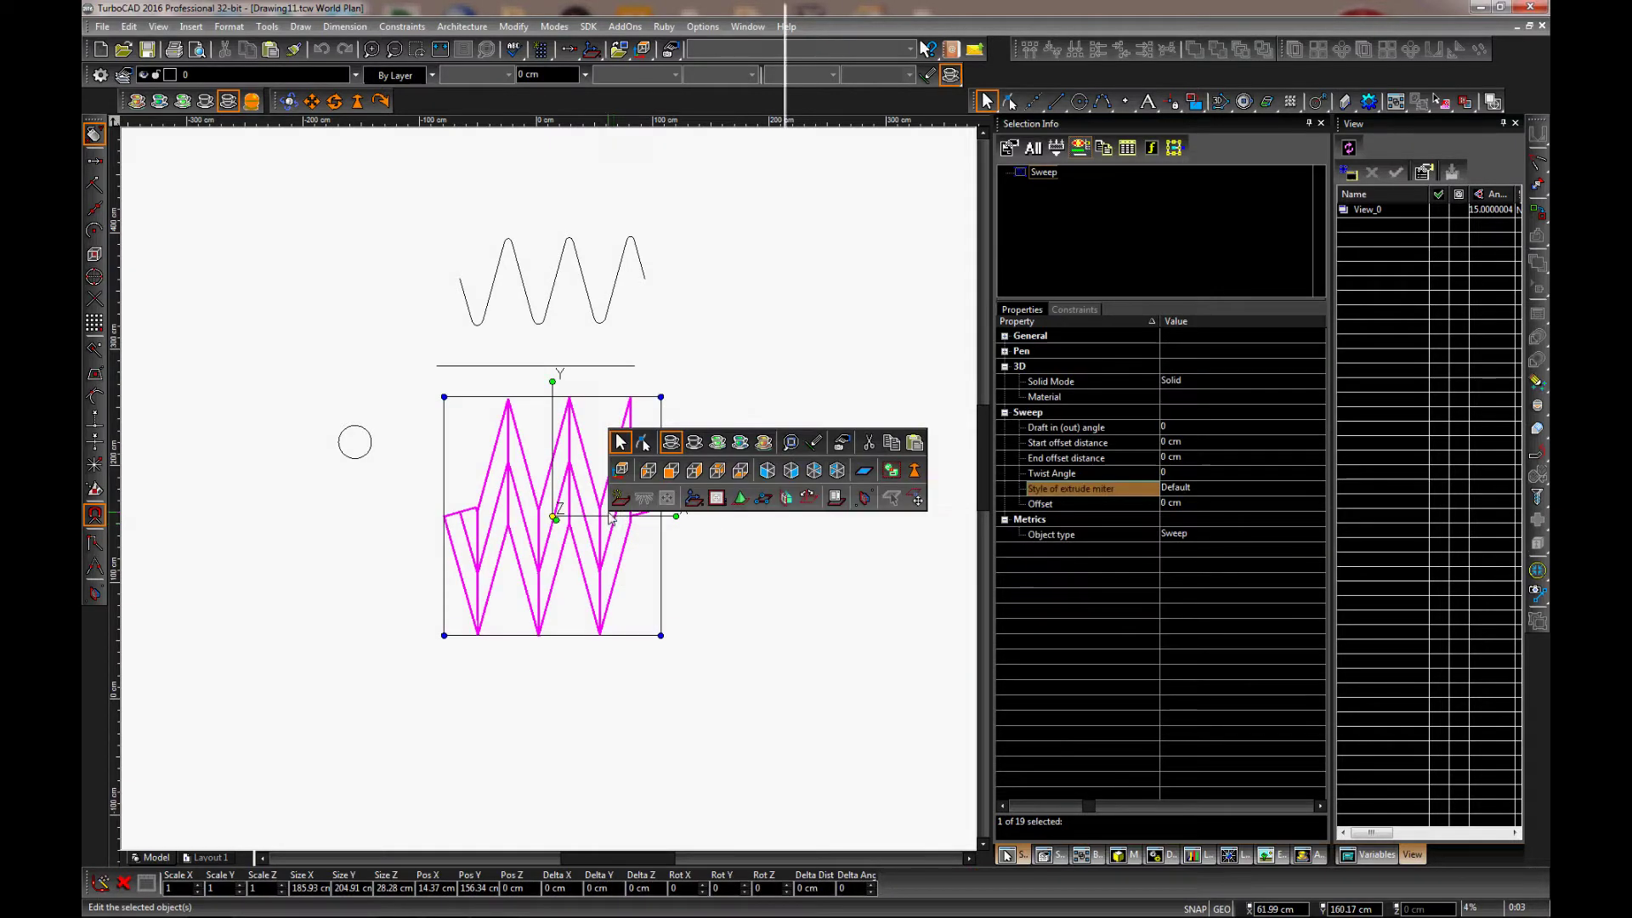
{"action": "right_click", "coordinate": [612, 430]}
{"action": "left_click", "coordinate": [657, 59]}
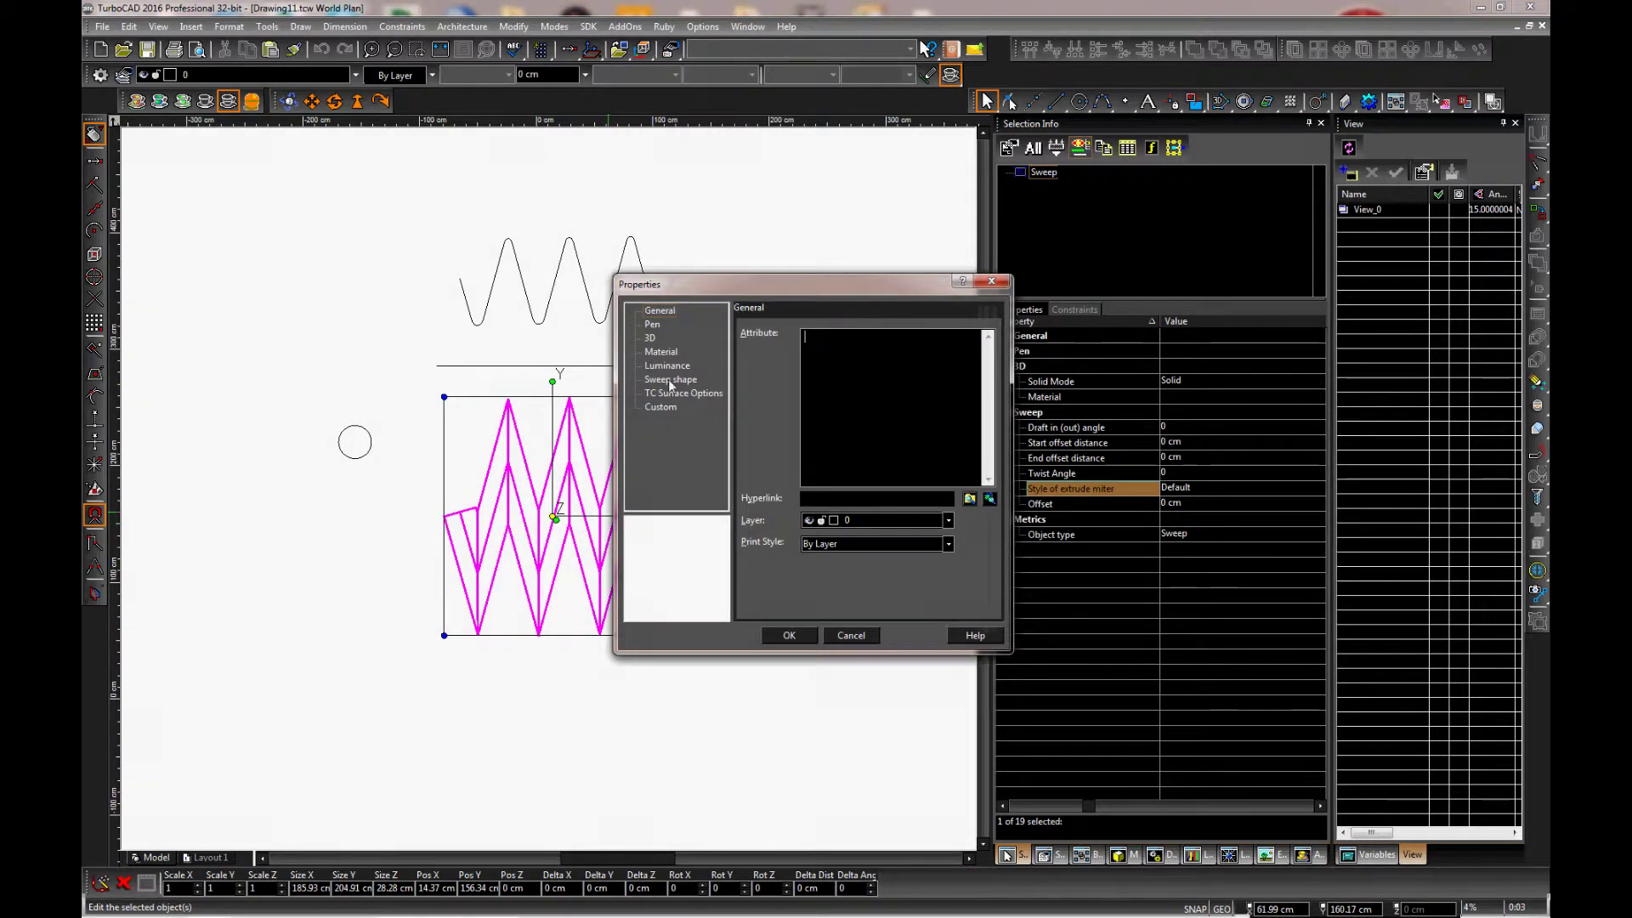
{"action": "left_click", "coordinate": [668, 379]}
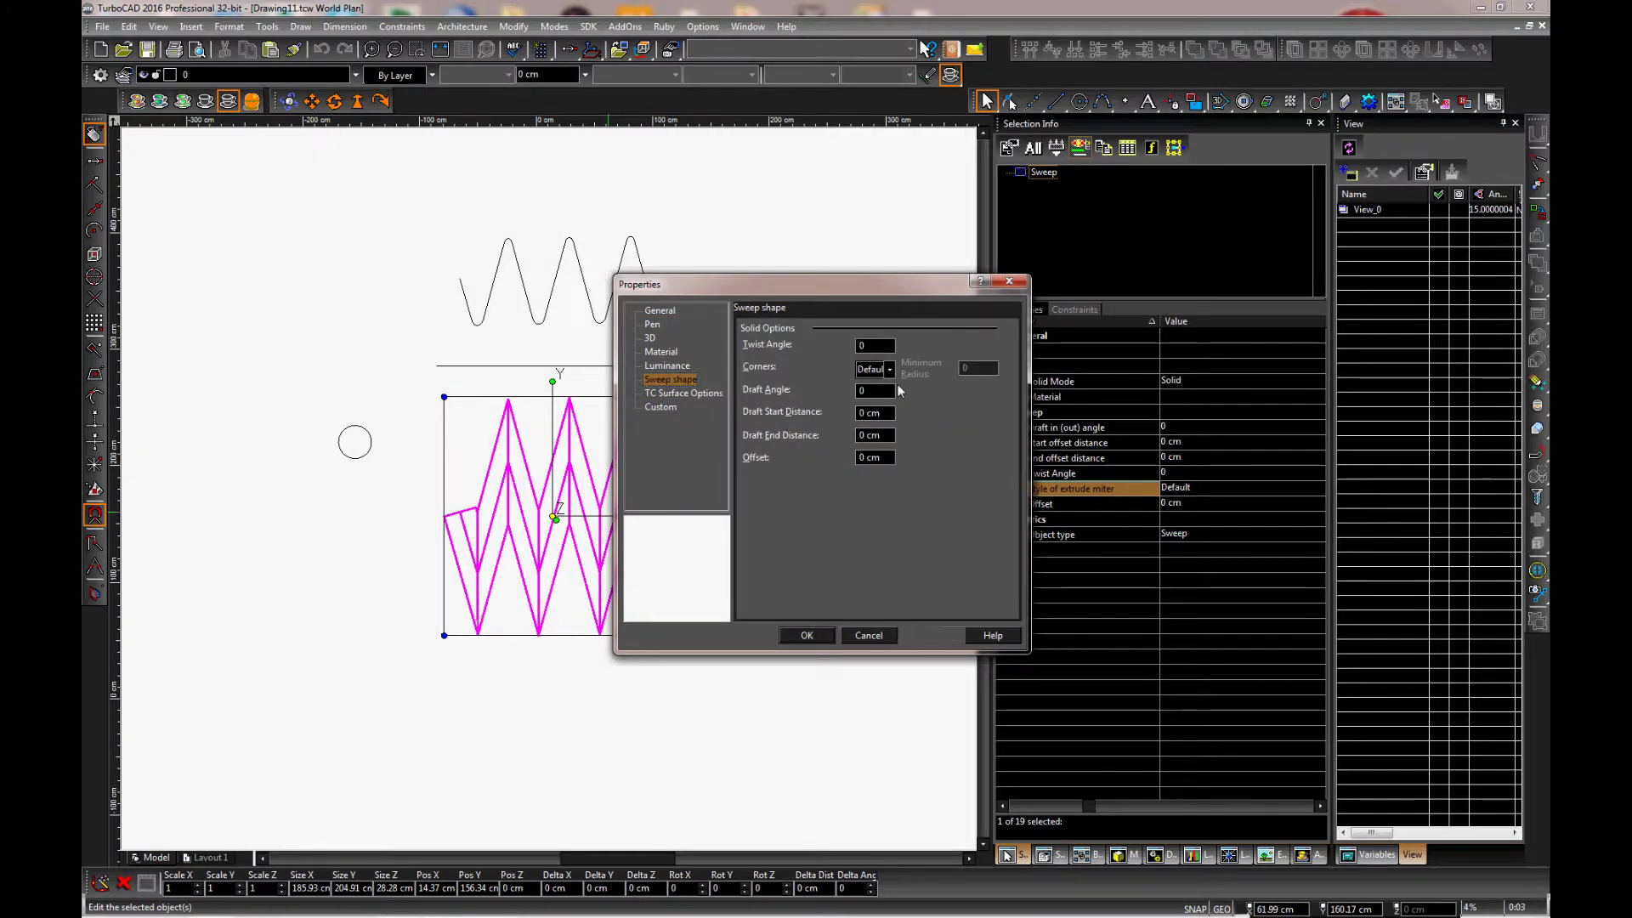
{"action": "left_click", "coordinate": [889, 370]}
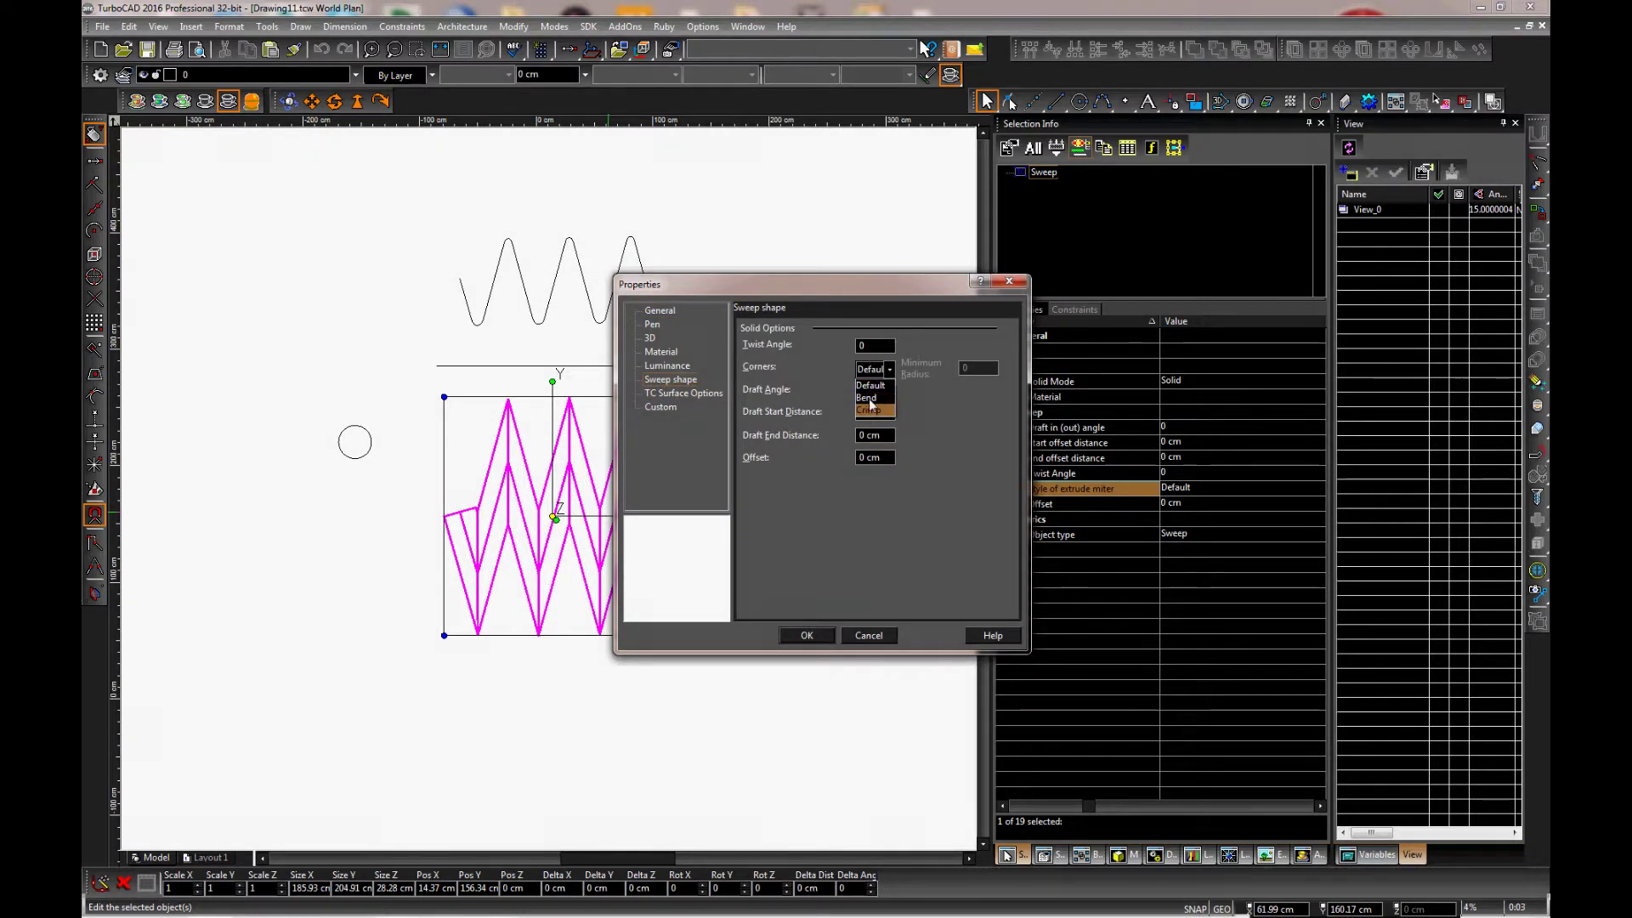
{"action": "left_click", "coordinate": [868, 398]}
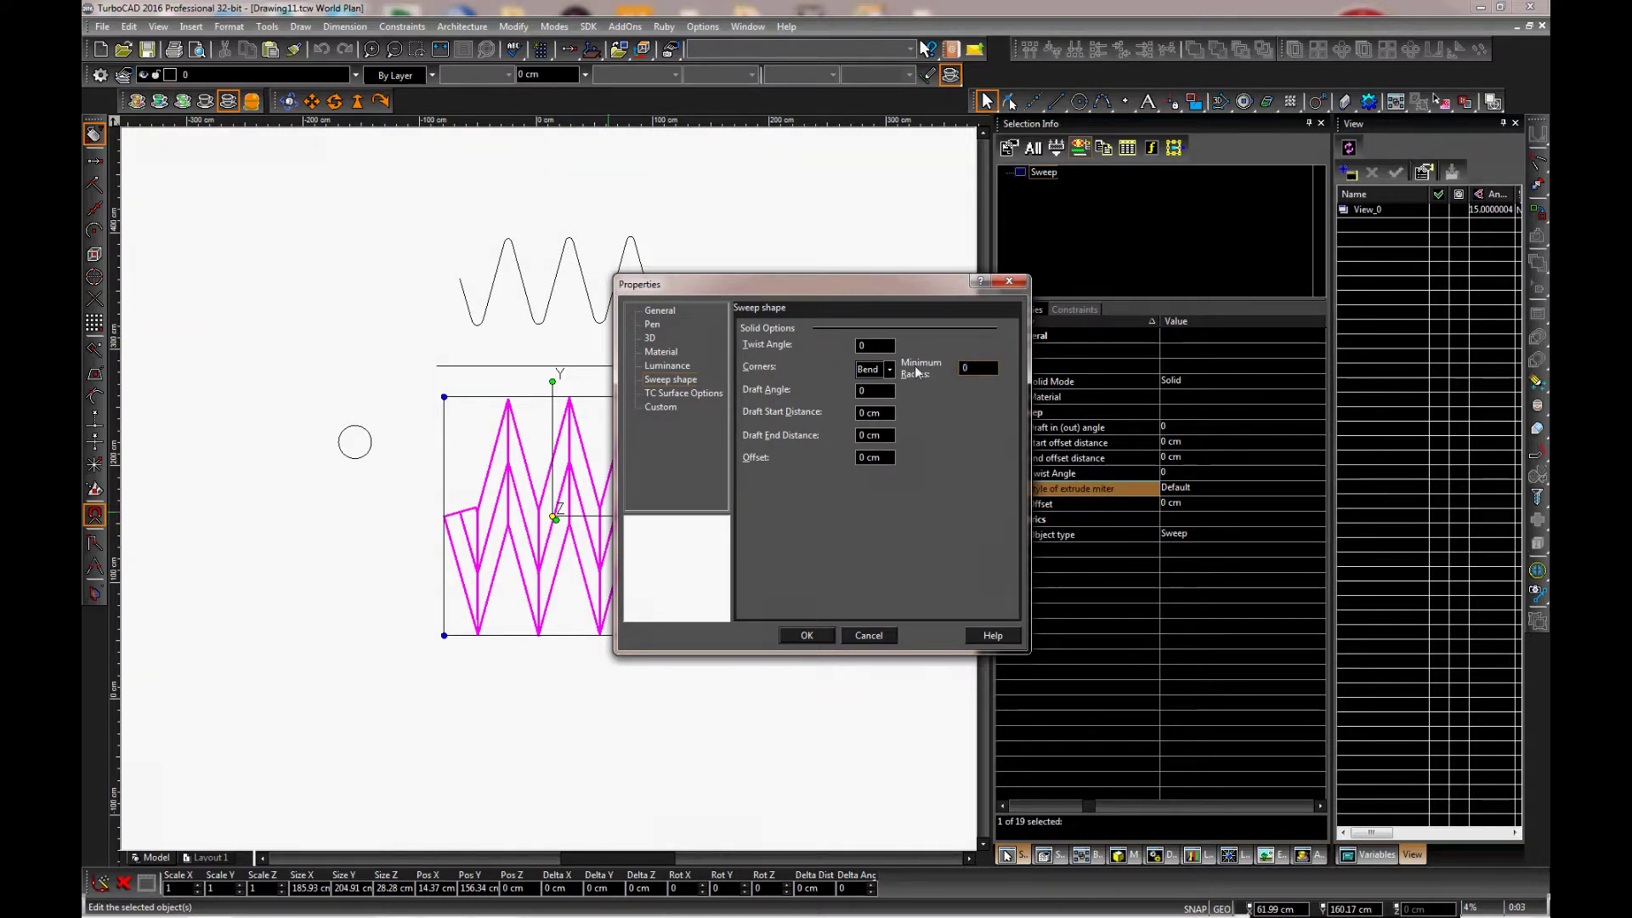
{"action": "left_click", "coordinate": [829, 636]}
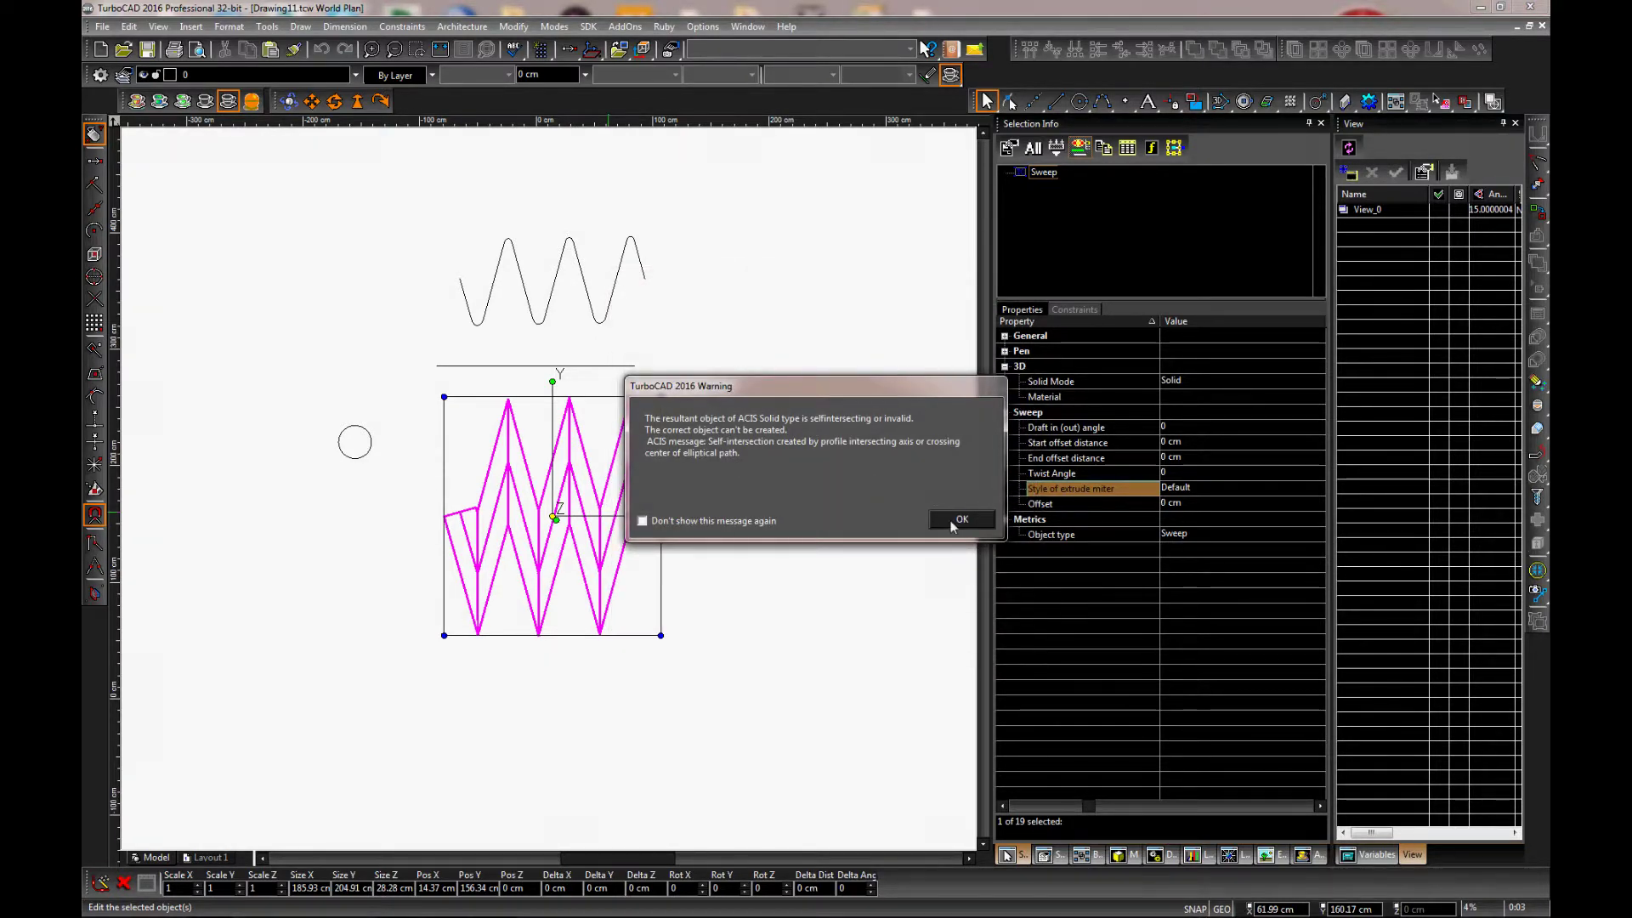
{"action": "left_click", "coordinate": [956, 522]}
Set the swept zigzag's extrude miter style to Crimp and deselect the solid.
{"action": "left_click", "coordinate": [1190, 489]}
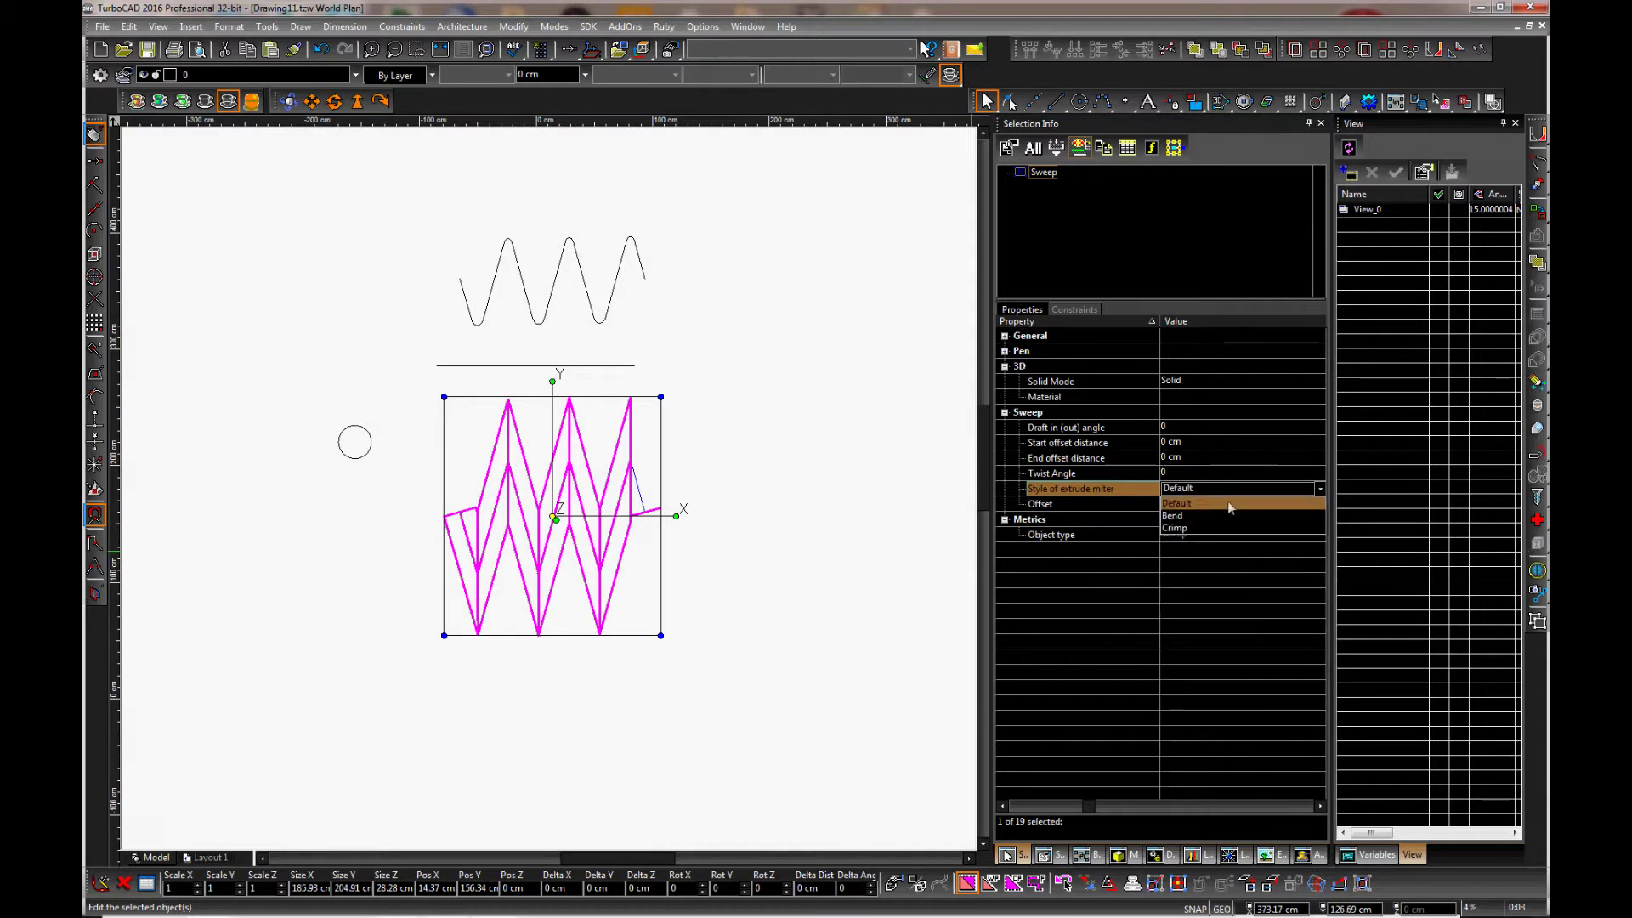
{"action": "left_click", "coordinate": [1177, 528]}
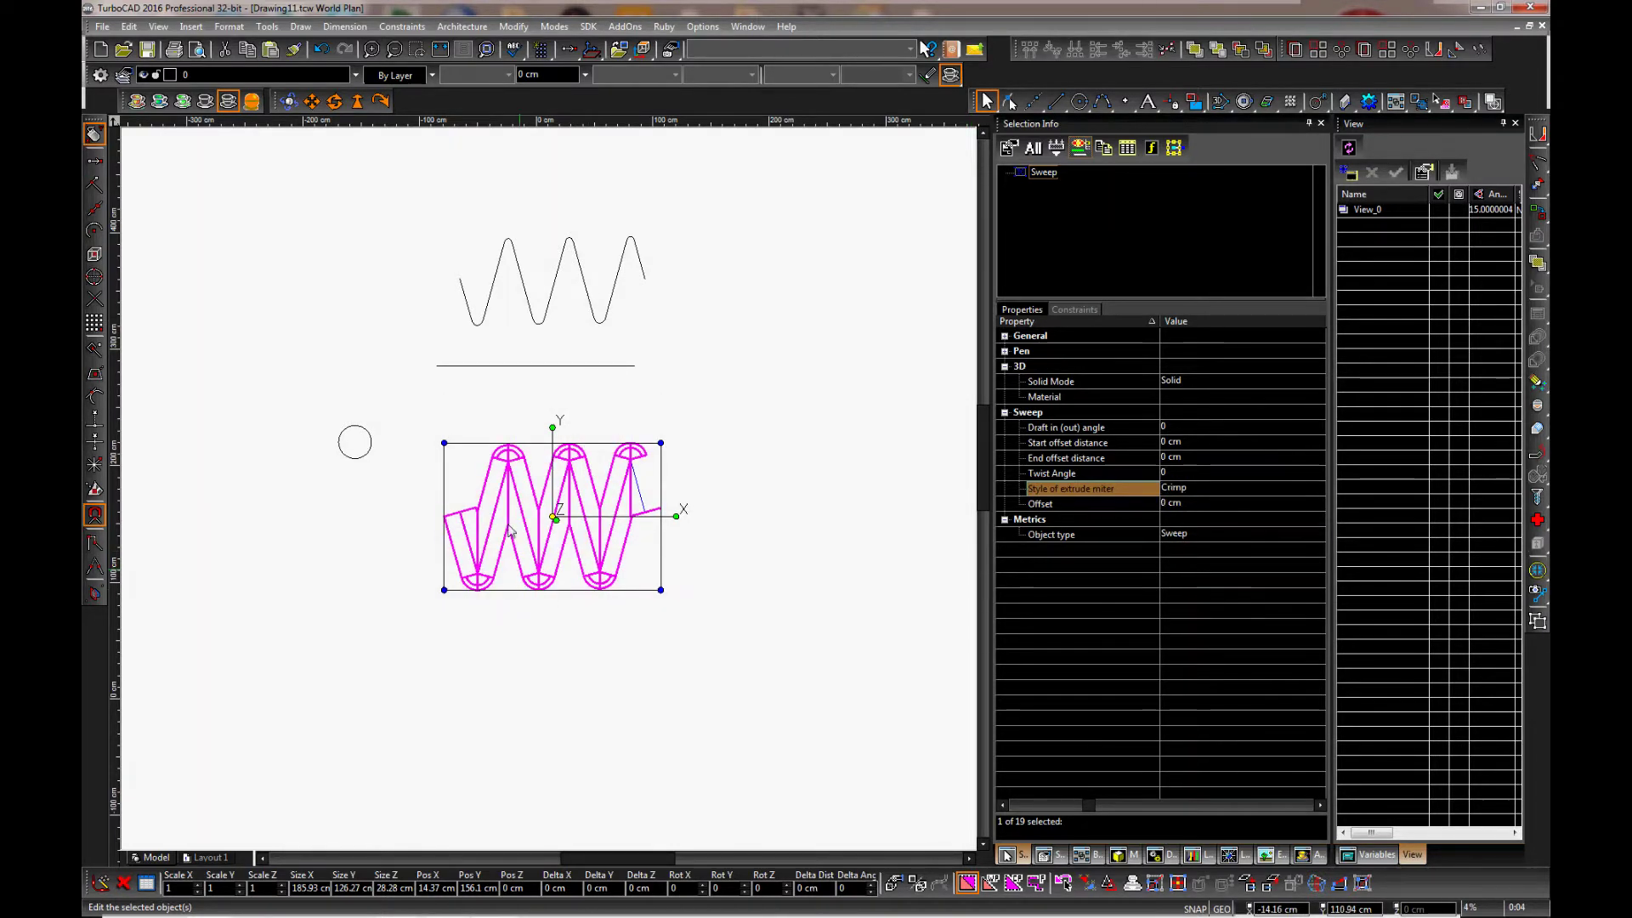
{"action": "scroll", "coordinate": [548, 494], "scroll_direction": "up", "scroll_amount": 3}
{"action": "scroll", "coordinate": [548, 495], "scroll_direction": "down", "scroll_amount": 3}
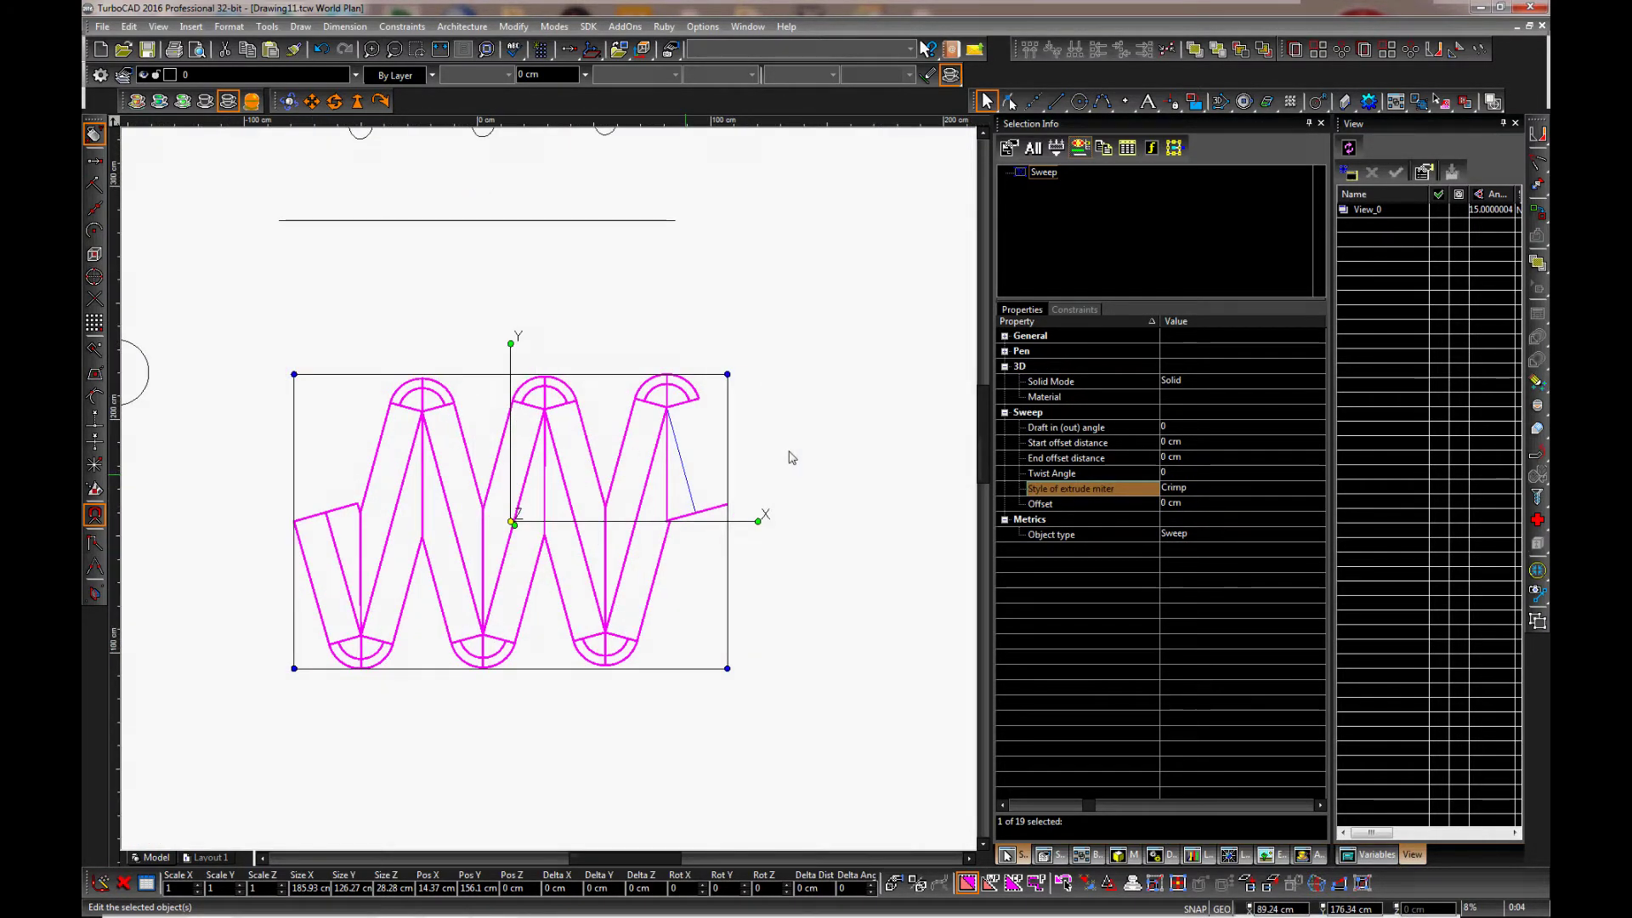
{"action": "key", "text": "Escape"}
{"action": "scroll", "coordinate": [544, 481], "scroll_direction": "down", "scroll_amount": 3}
Bring the rounded wave polyline to the front and set its pen colour to Orange.
{"action": "left_click", "coordinate": [497, 327]}
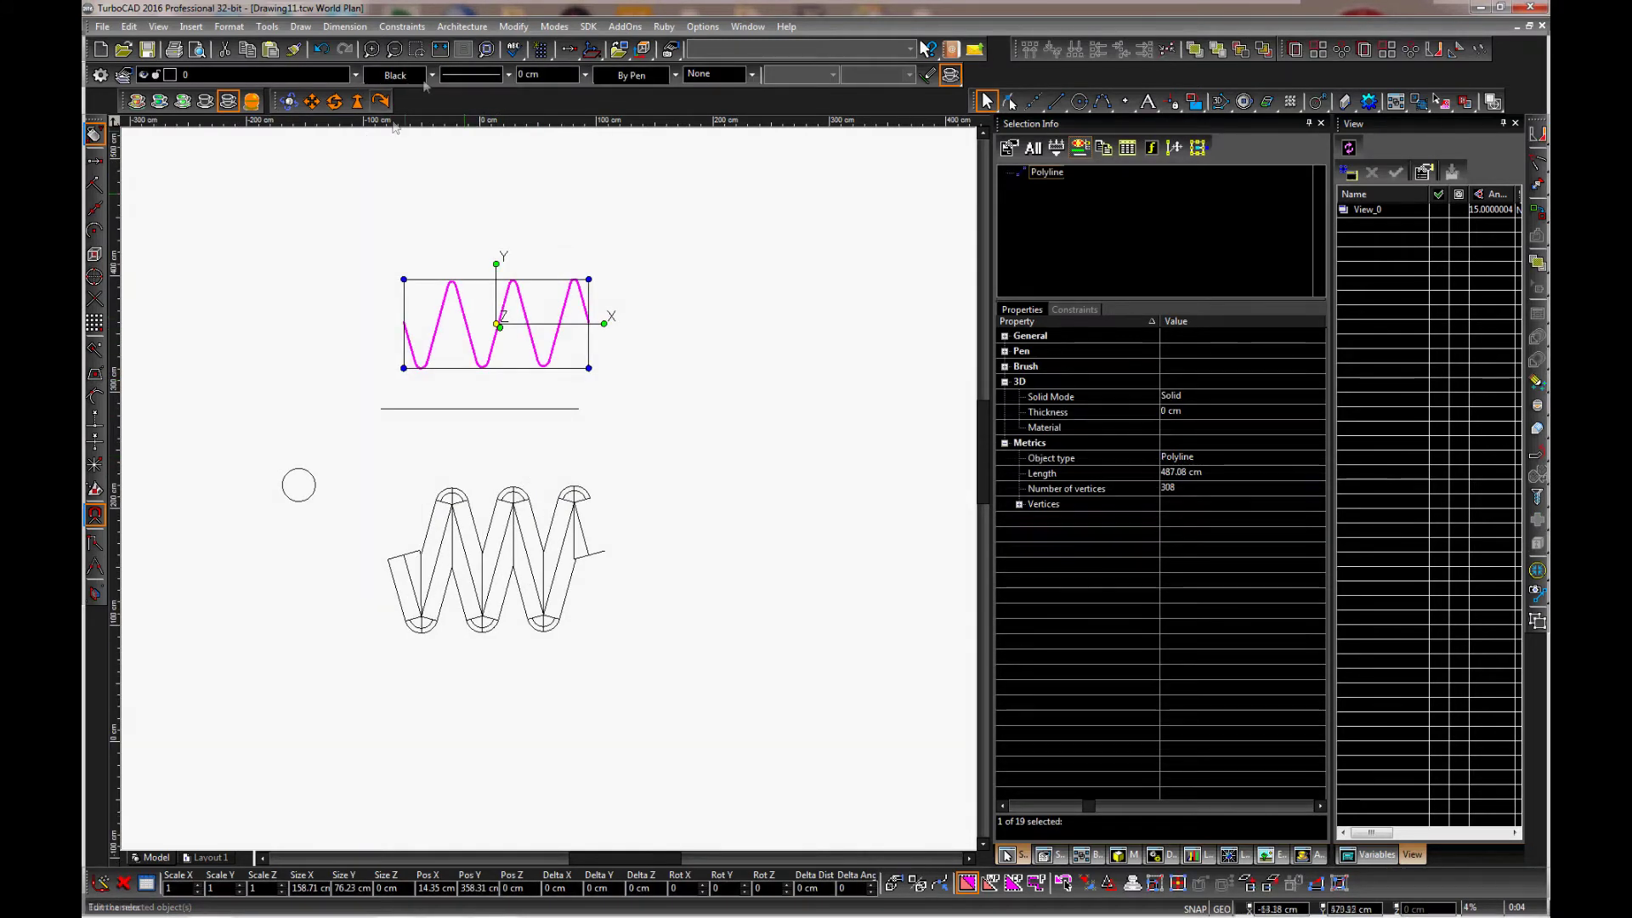
{"action": "left_click", "coordinate": [267, 26]}
{"action": "mouse_move", "coordinate": [315, 133]}
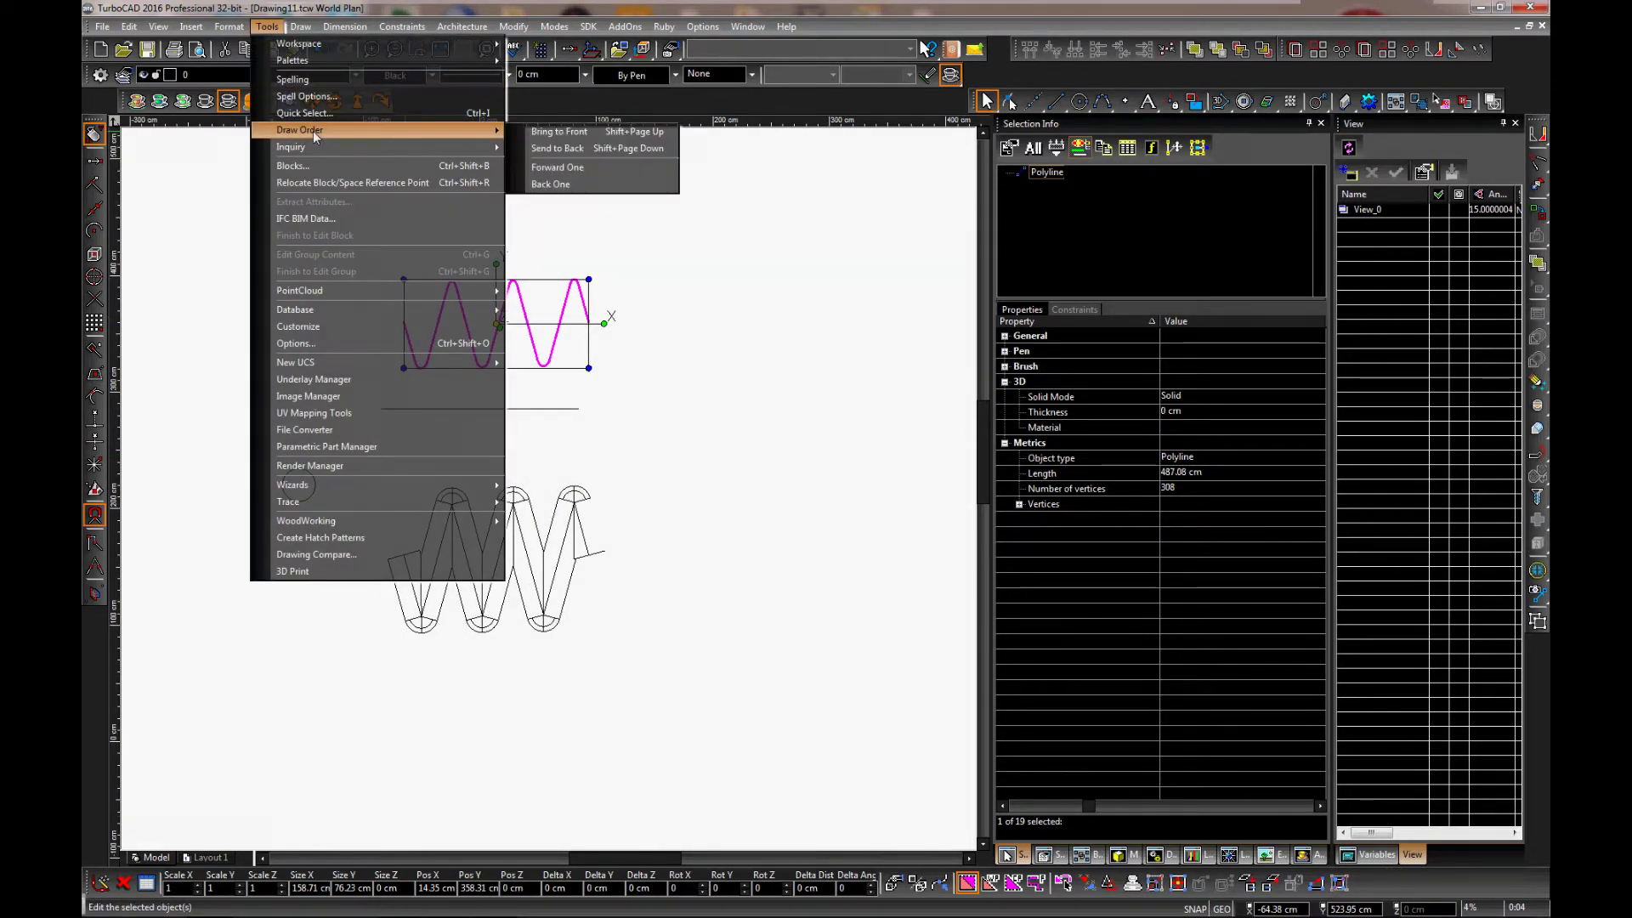
{"action": "left_click", "coordinate": [558, 133]}
{"action": "left_click", "coordinate": [432, 76]}
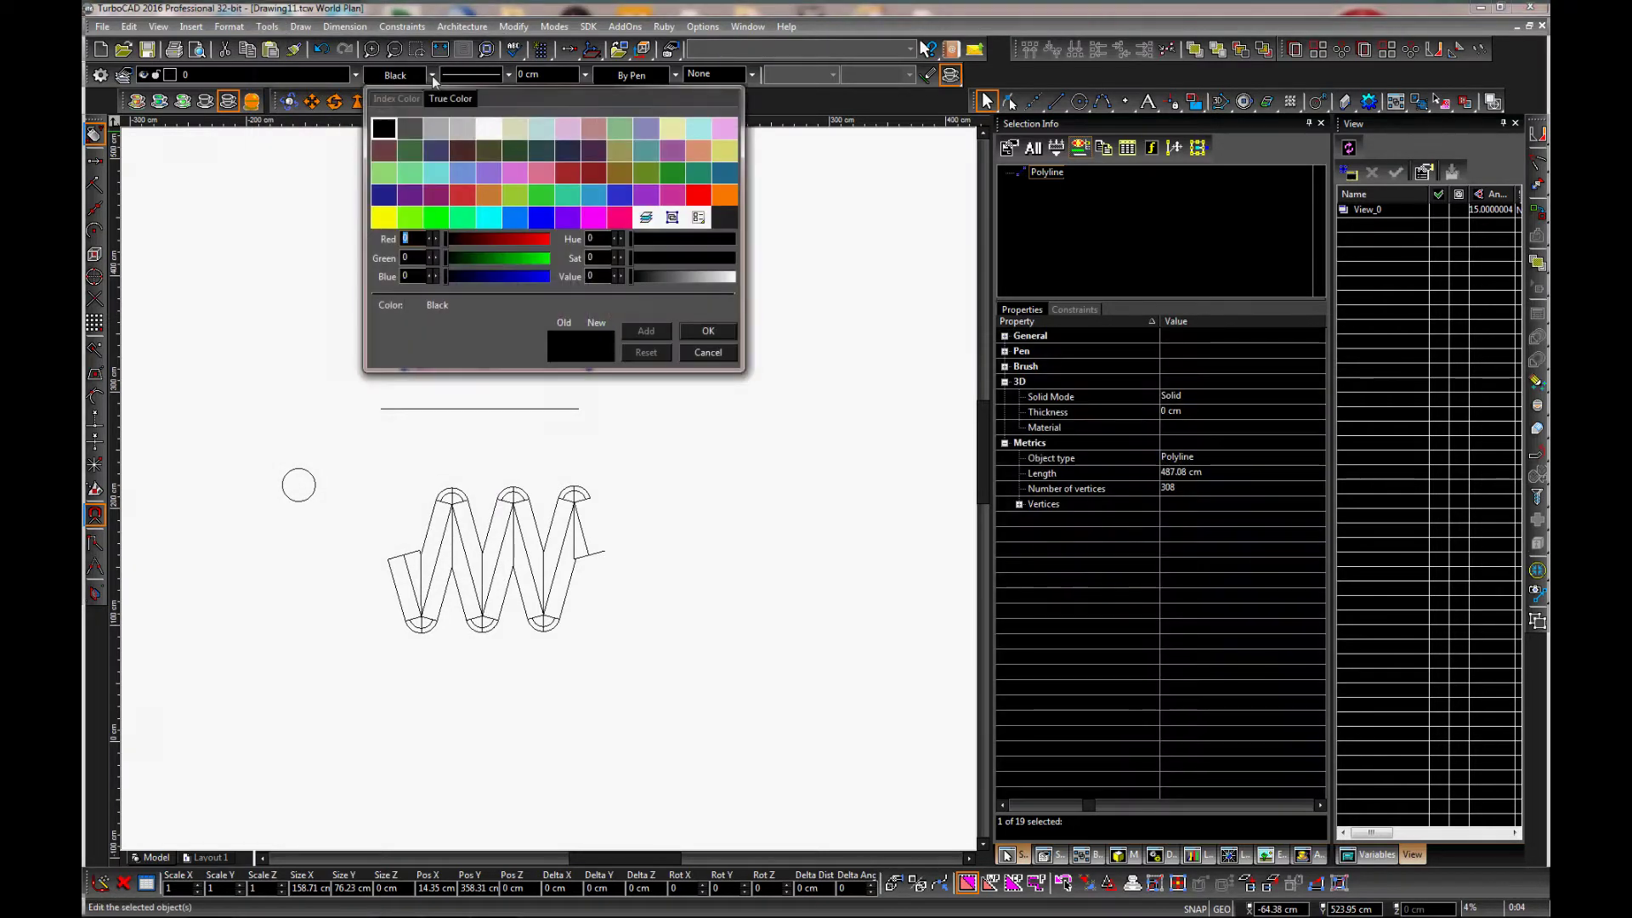
{"action": "double_click", "coordinate": [490, 198]}
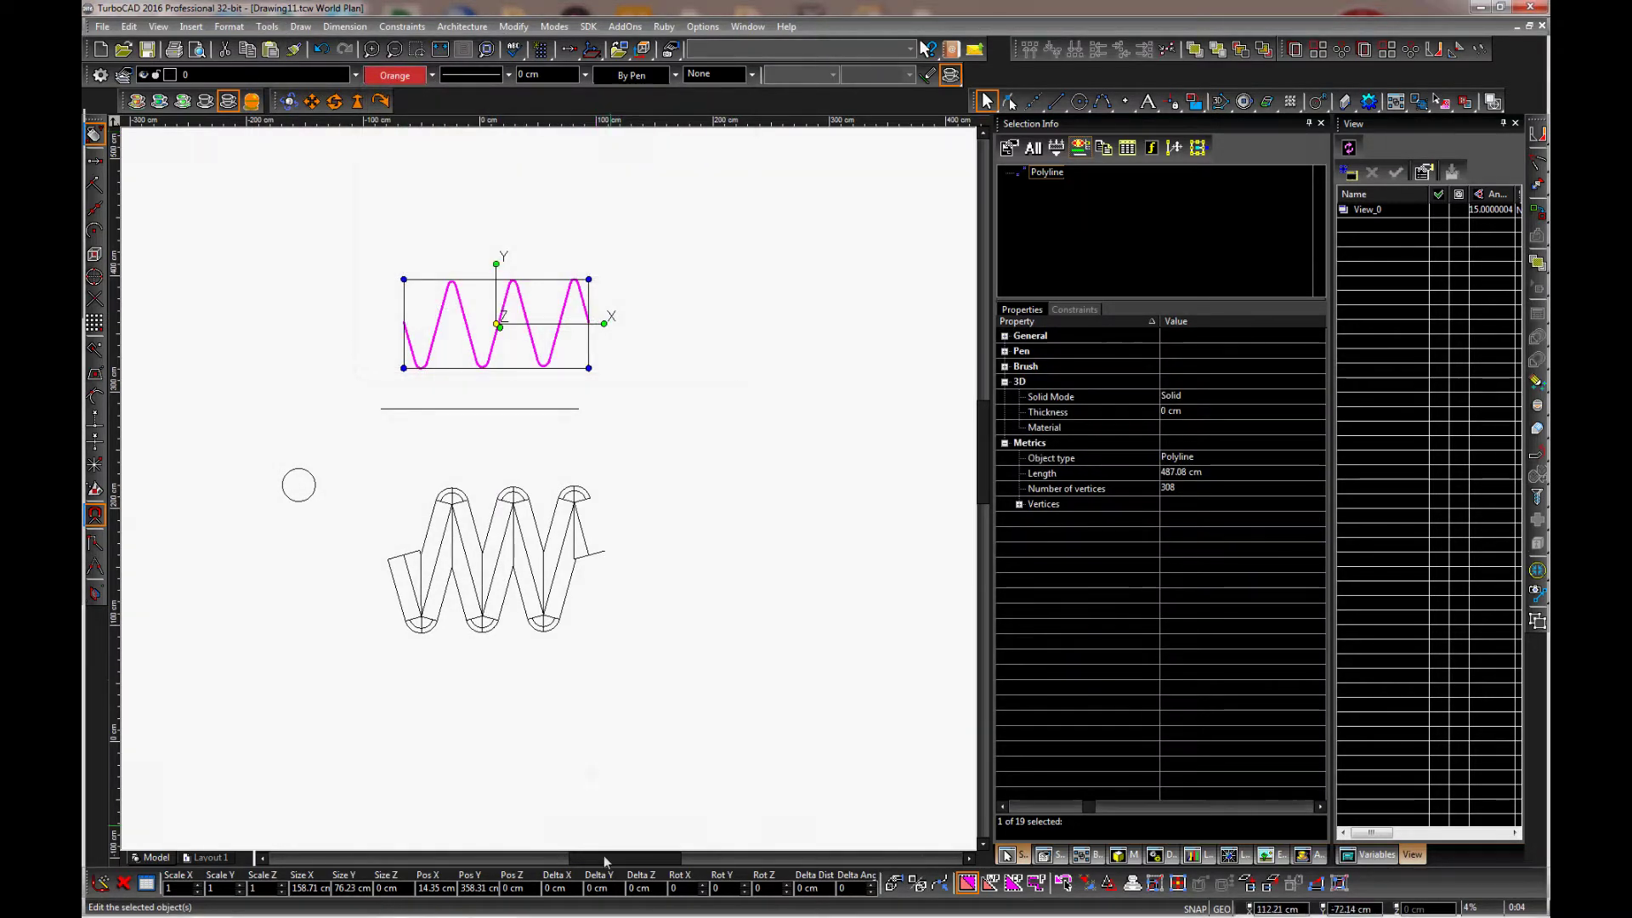
Move the rounded wave polyline by -200 cm in Y onto the swept zigzag and deselect it.
{"action": "left_click", "coordinate": [608, 887]}
{"action": "type", "text": "-"}
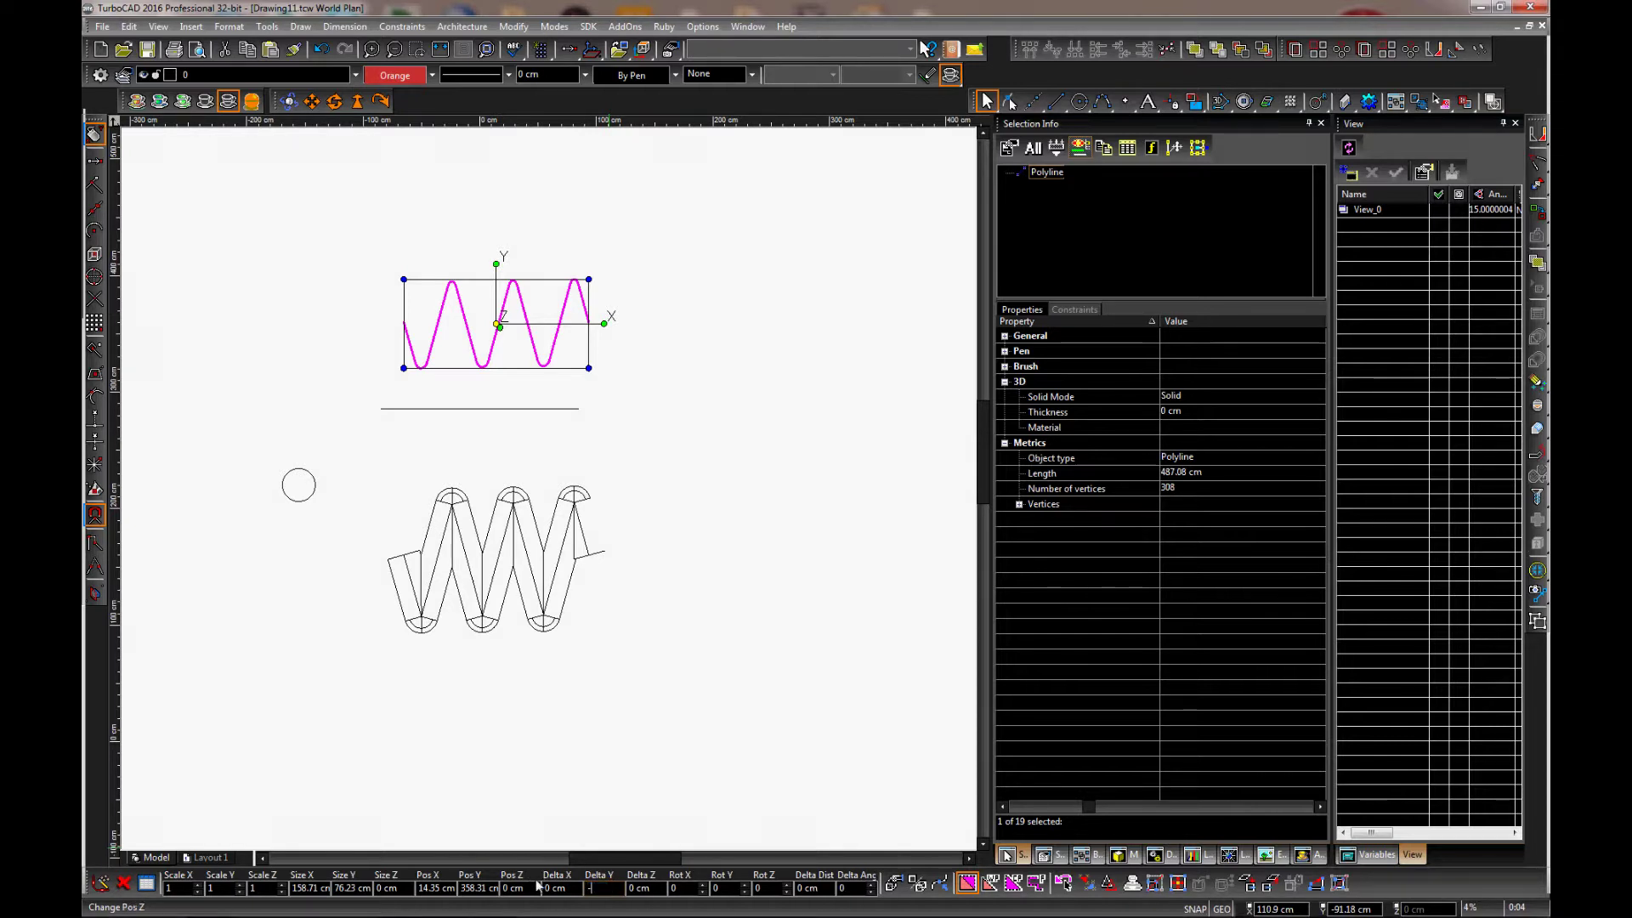
{"action": "type", "text": "200"}
{"action": "key", "text": "Return"}
{"action": "left_click", "coordinate": [685, 739]}
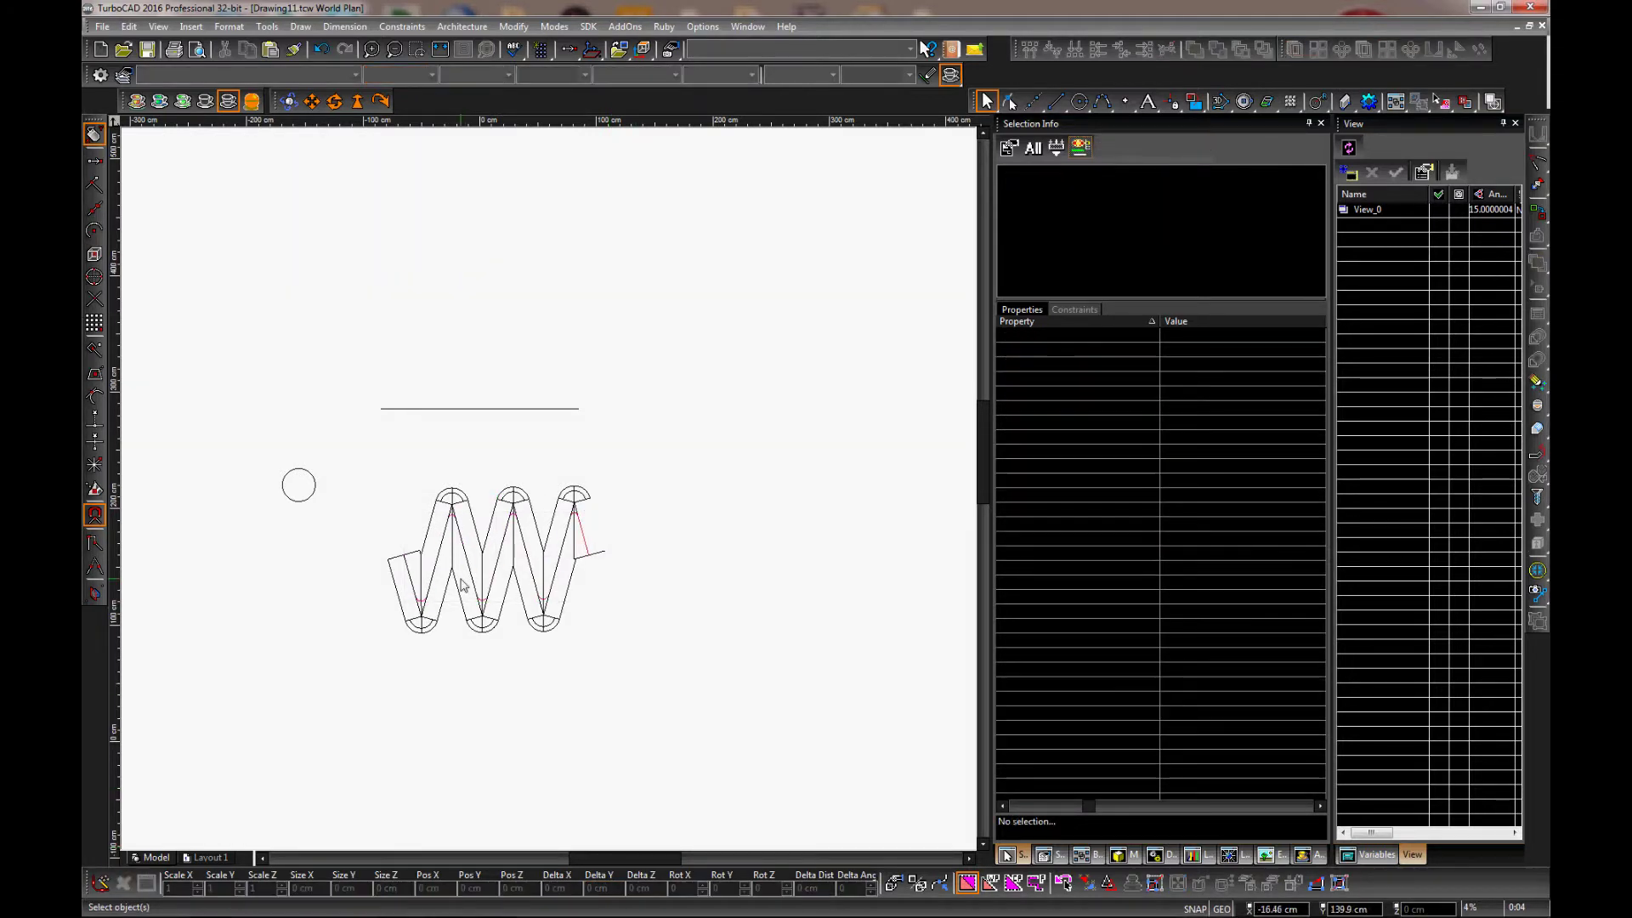
Examine how the rounded wave polyline's bends compare with the sweep's sharp path corners, highlighting the polyline for reference.
{"action": "scroll", "coordinate": [553, 489], "scroll_direction": "up", "scroll_amount": 8}
{"action": "scroll", "coordinate": [595, 521], "scroll_direction": "down", "scroll_amount": 3}
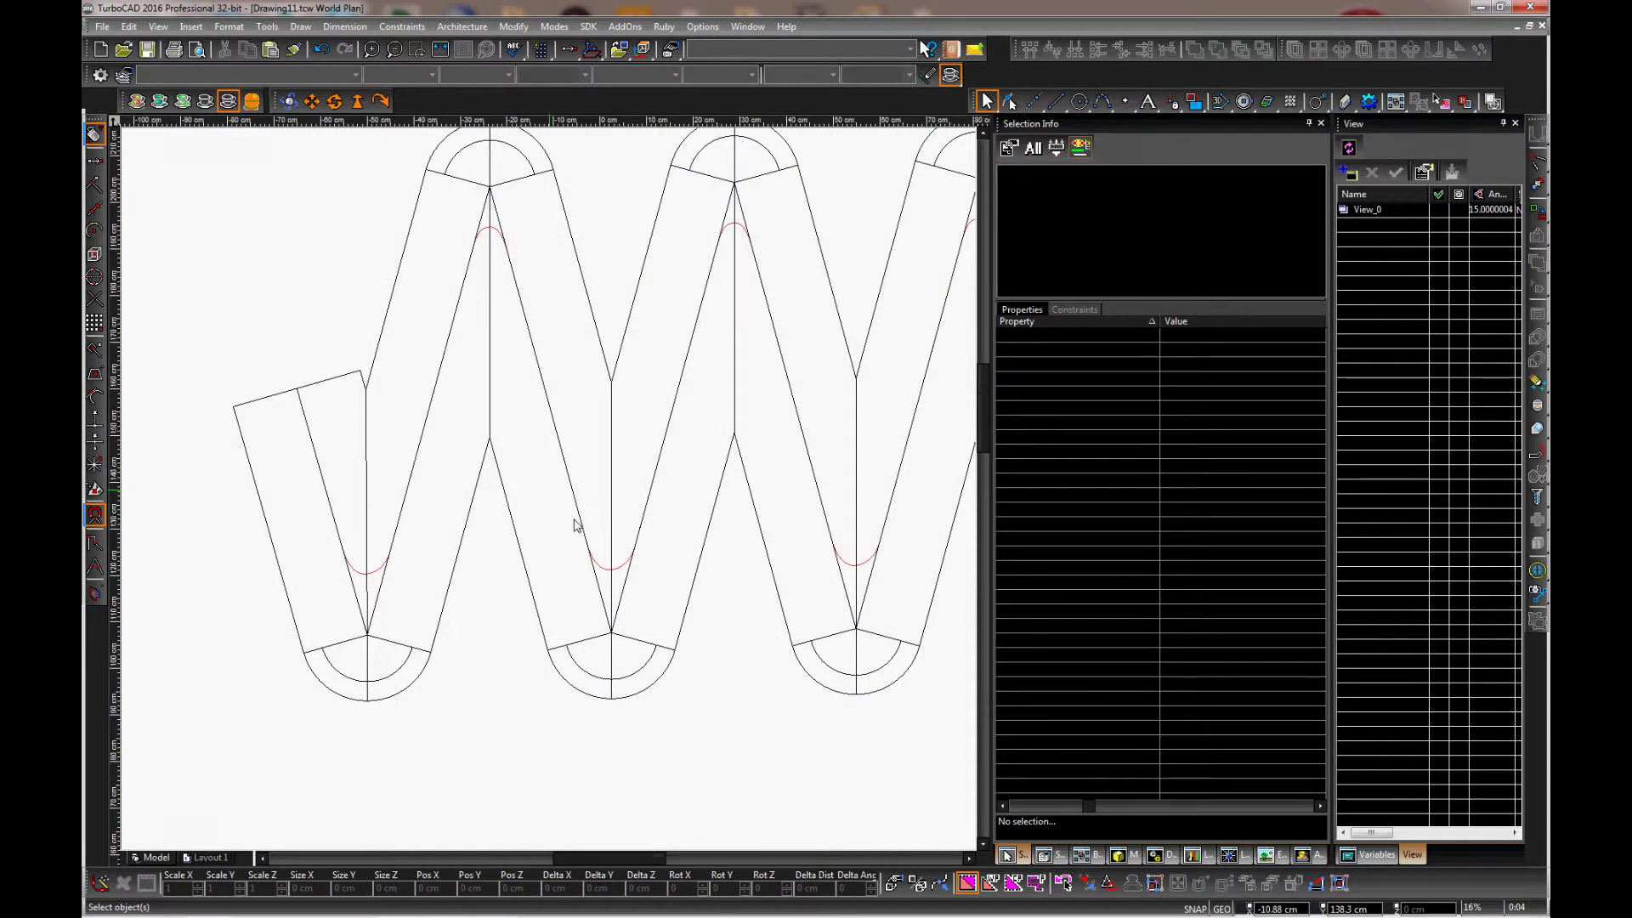
{"action": "left_click", "coordinate": [627, 568]}
{"action": "scroll", "coordinate": [425, 421], "scroll_direction": "down", "scroll_amount": 3}
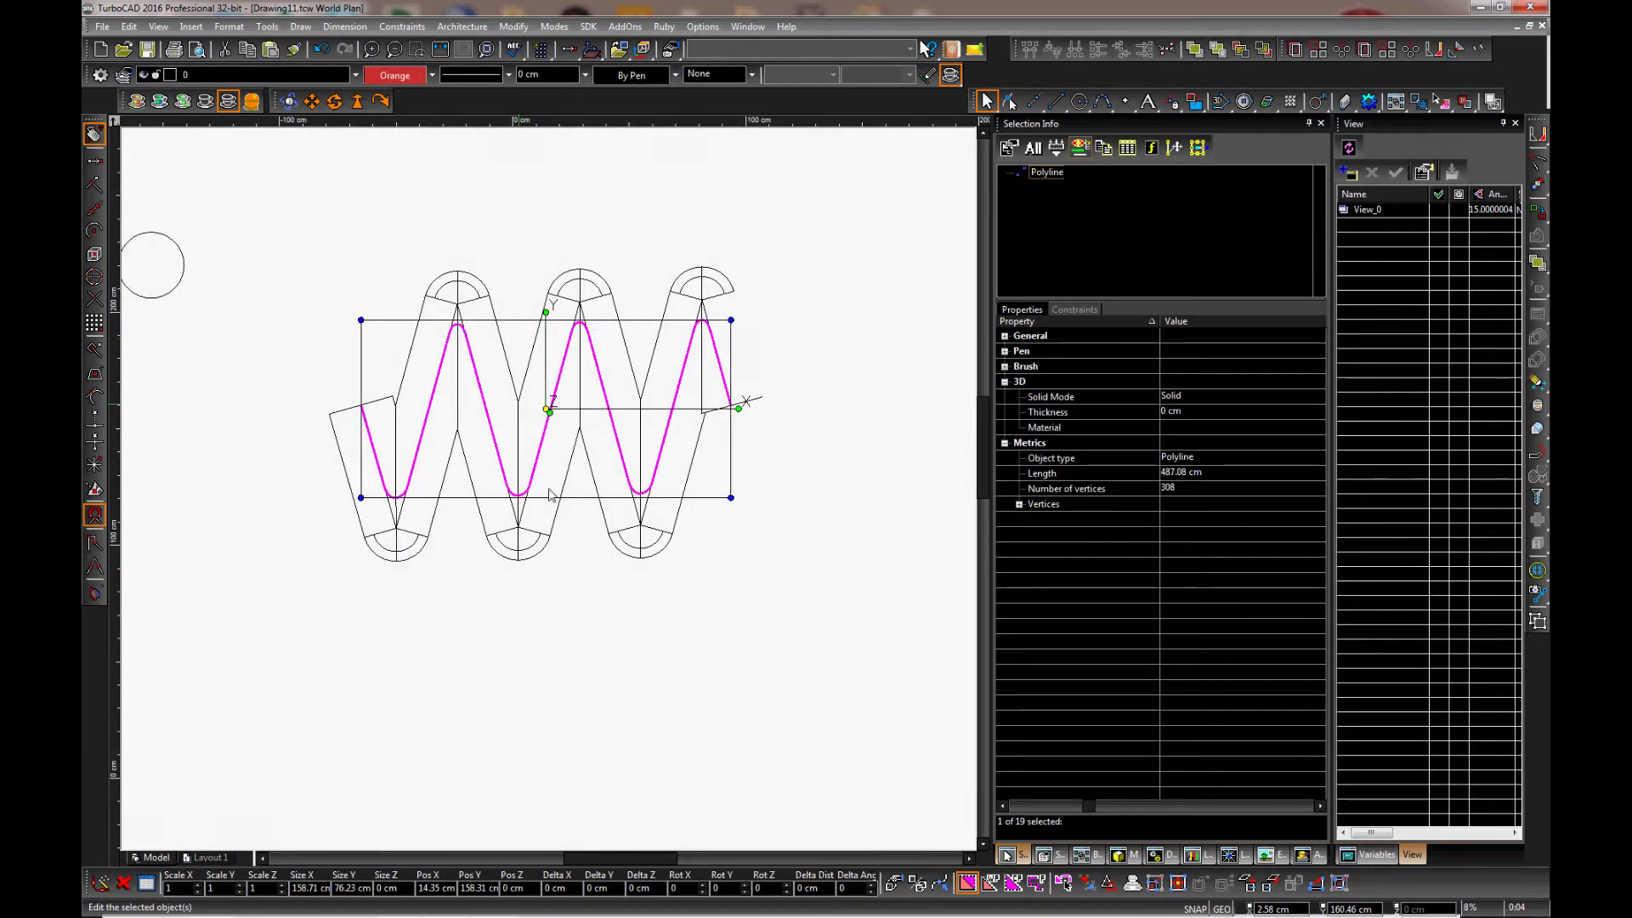
{"action": "scroll", "coordinate": [493, 321], "scroll_direction": "up", "scroll_amount": 3}
{"action": "scroll", "coordinate": [551, 489], "scroll_direction": "down", "scroll_amount": 3}
{"action": "left_click", "coordinate": [818, 299]}
Display the model shaded and examine the swept zigzag tube with the coloured wave polyline from an oblique angle.
{"action": "right_click", "coordinate": [818, 299]}
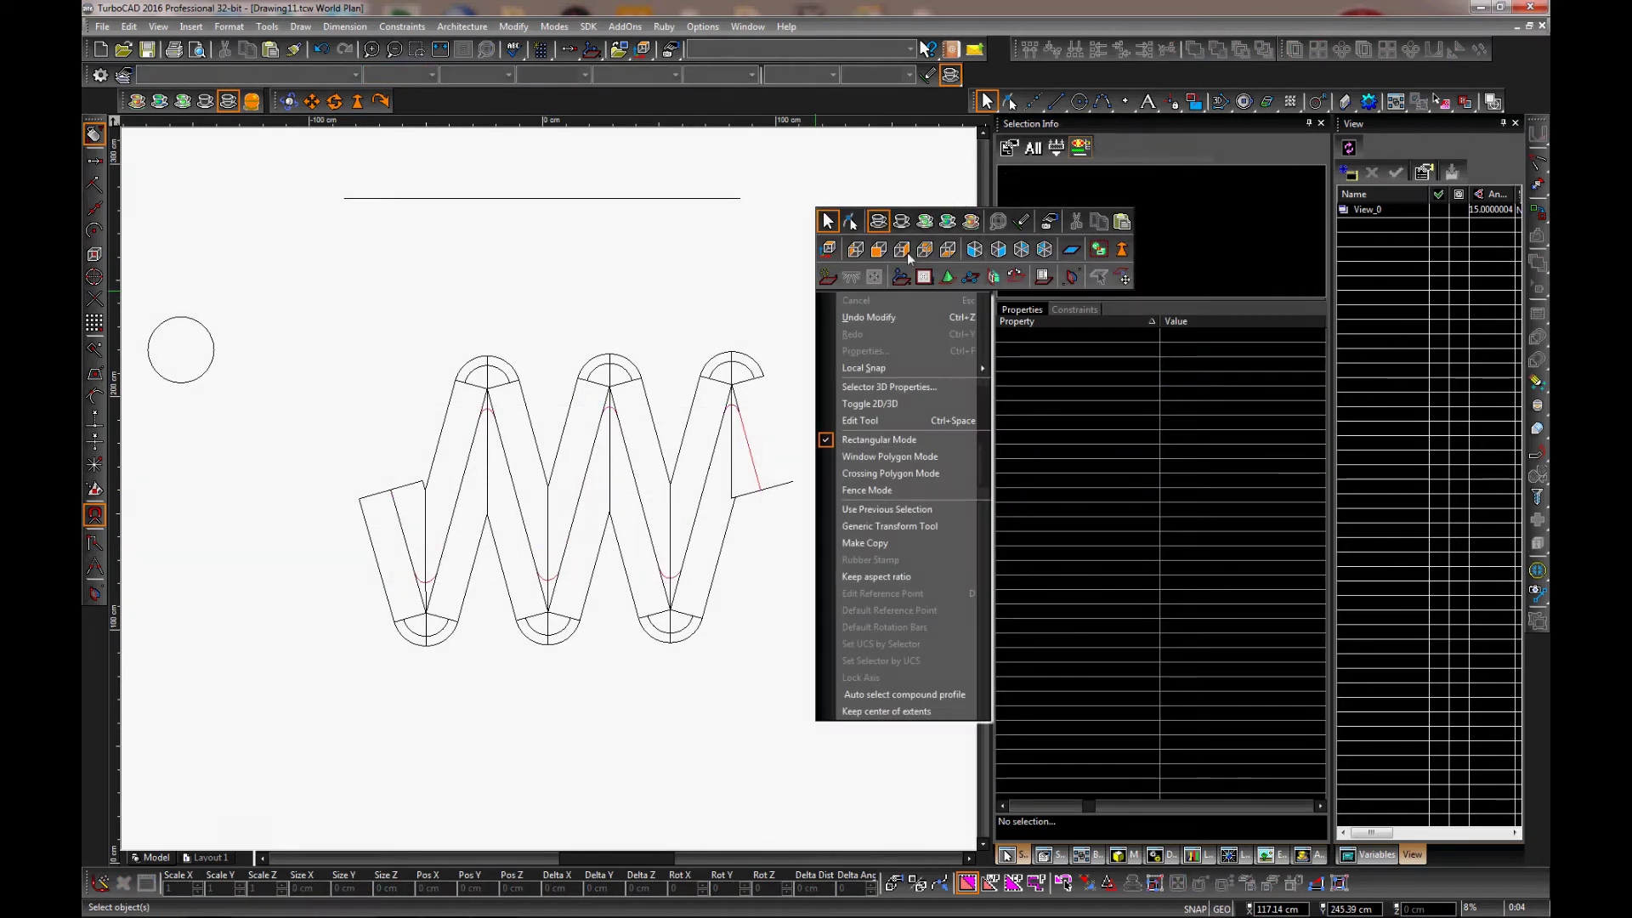
{"action": "left_click", "coordinate": [906, 252]}
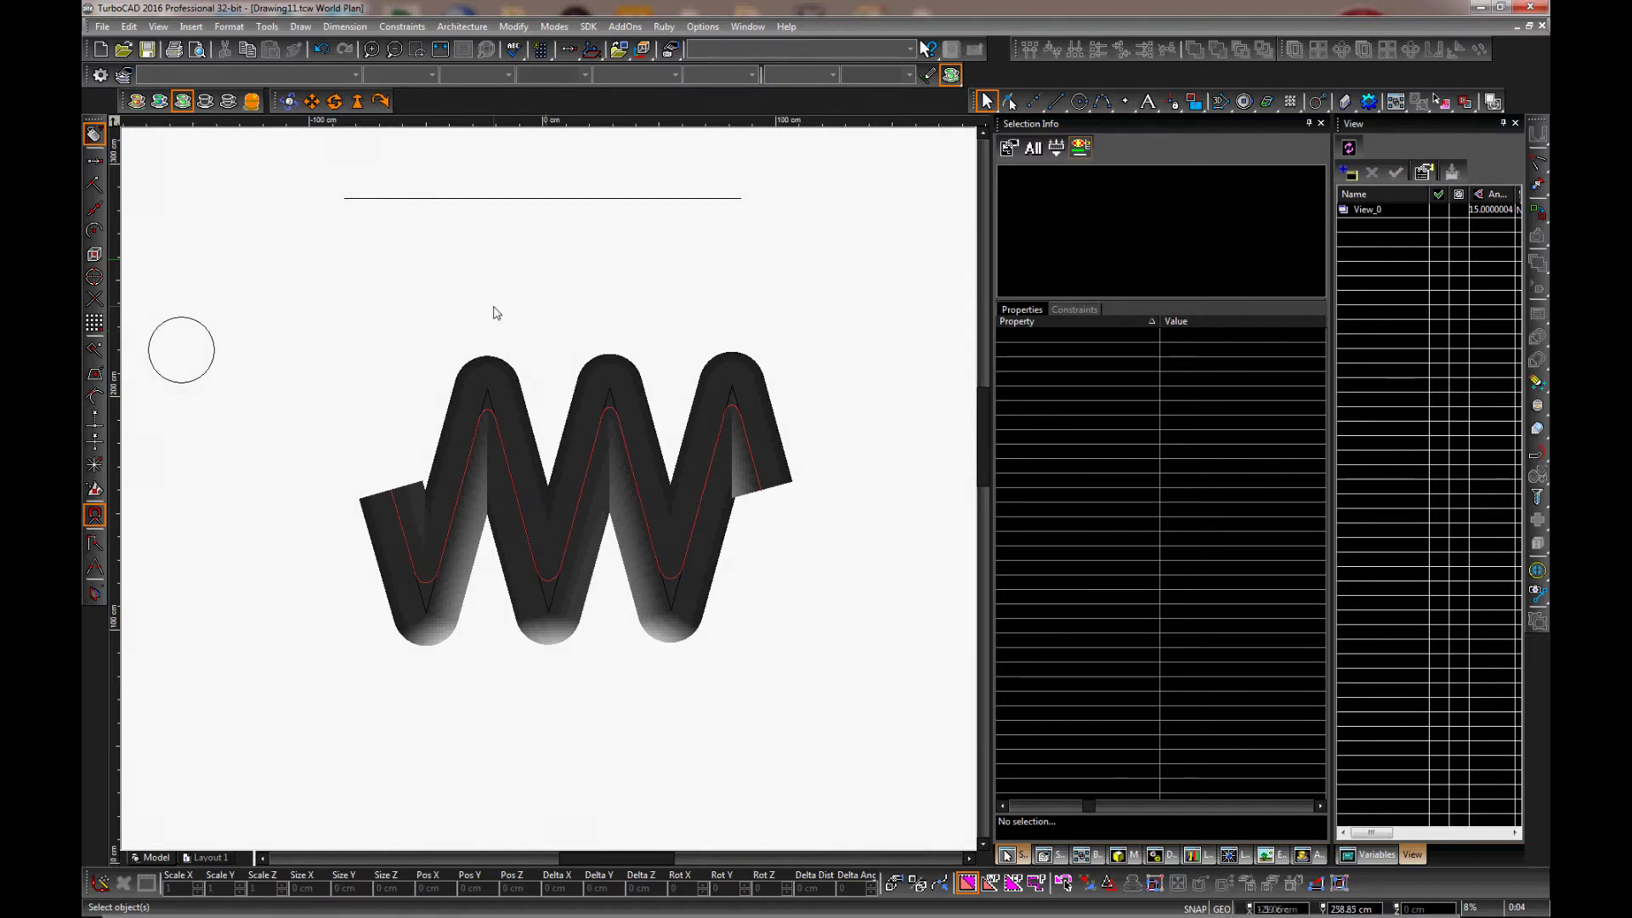
{"action": "mouse_move", "coordinate": [415, 629]}
{"action": "middle_mouse_down"}
{"action": "mouse_move", "coordinate": [780, 482]}
{"action": "mouse_move", "coordinate": [473, 511]}
{"action": "mouse_move", "coordinate": [306, 495]}
{"action": "mouse_move", "coordinate": [404, 629]}
{"action": "mouse_move", "coordinate": [339, 459]}
{"action": "mouse_move", "coordinate": [382, 572]}
{"action": "mouse_move", "coordinate": [428, 616]}
{"action": "middle_mouse_up"}
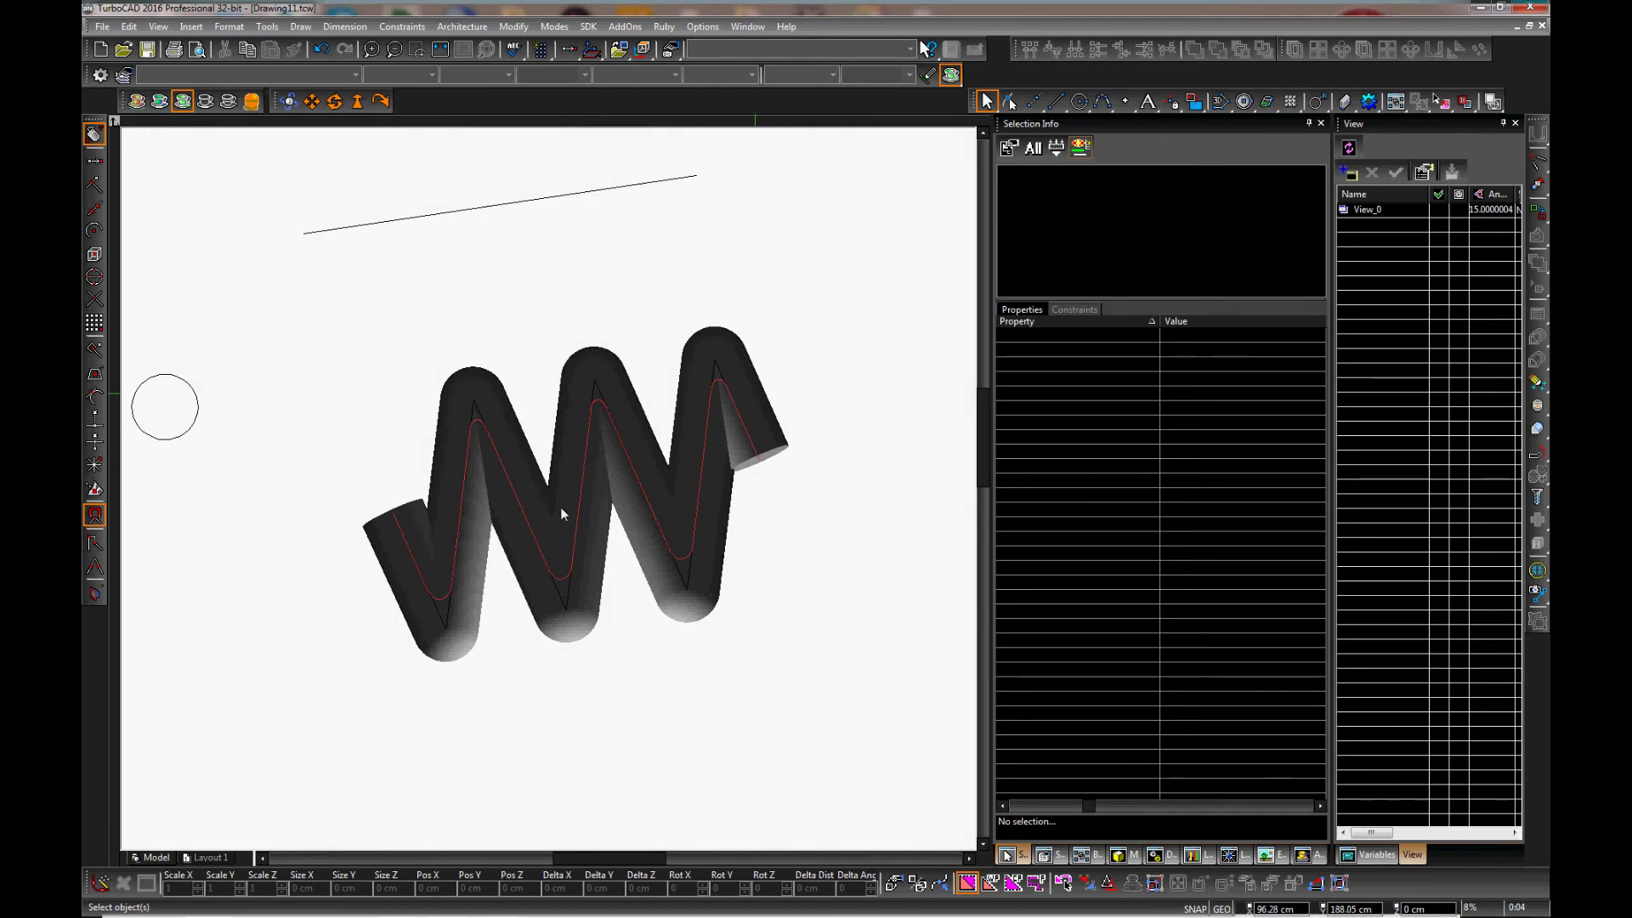
{"action": "middle_click_drag", "start_coordinate": [499, 666], "coordinate": [702, 551]}
{"action": "middle_click_drag", "start_coordinate": [526, 554], "coordinate": [473, 563]}
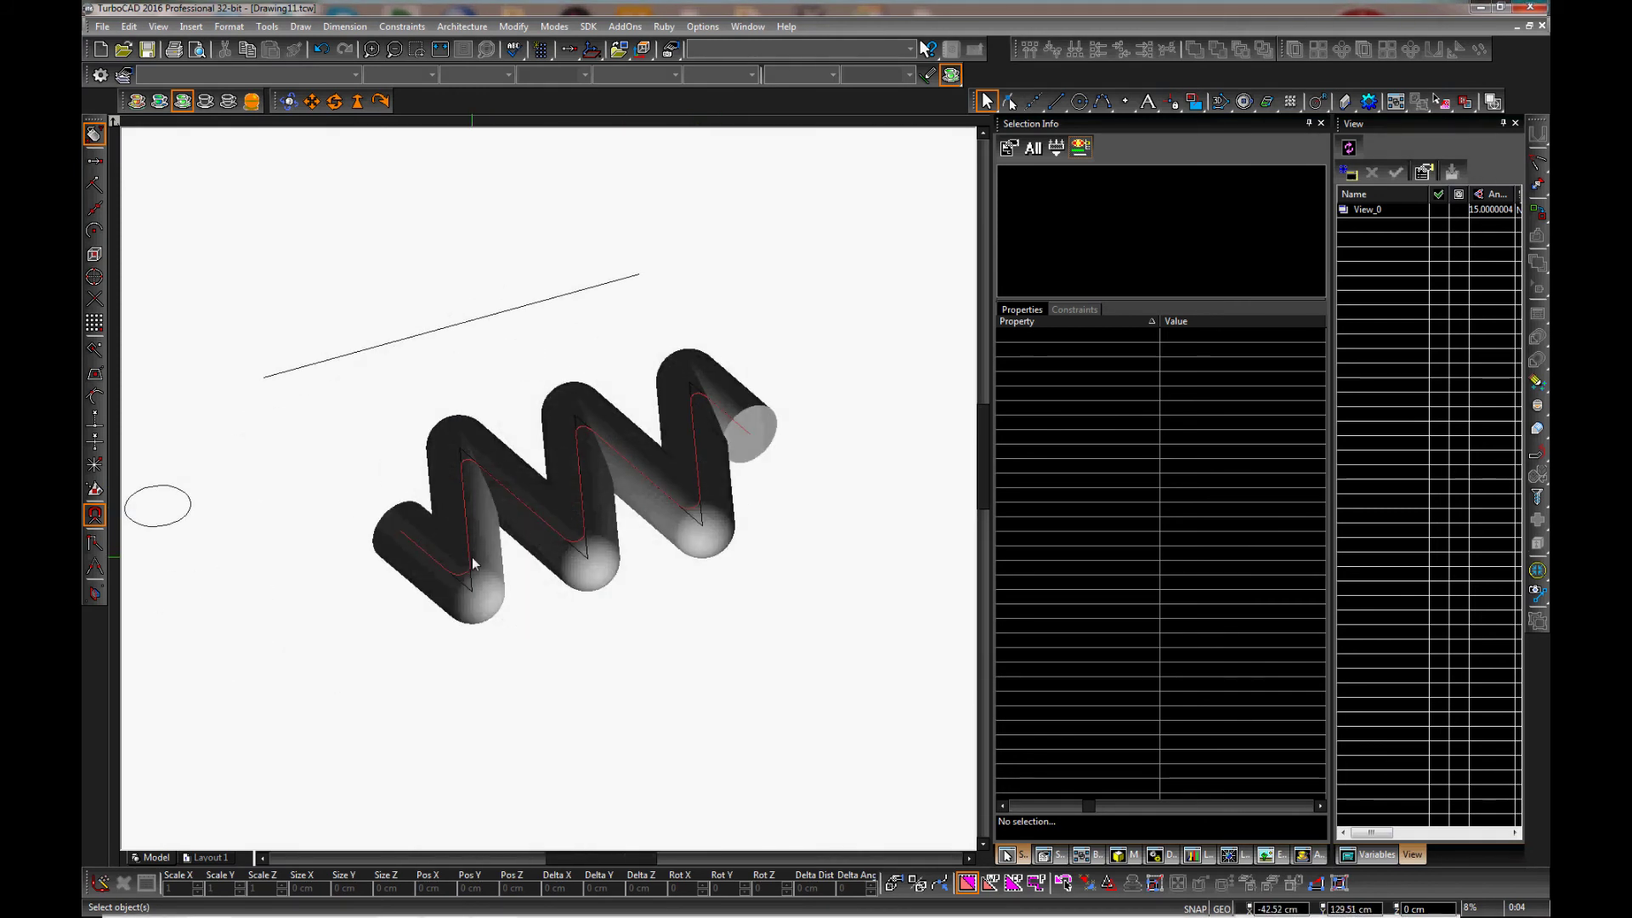